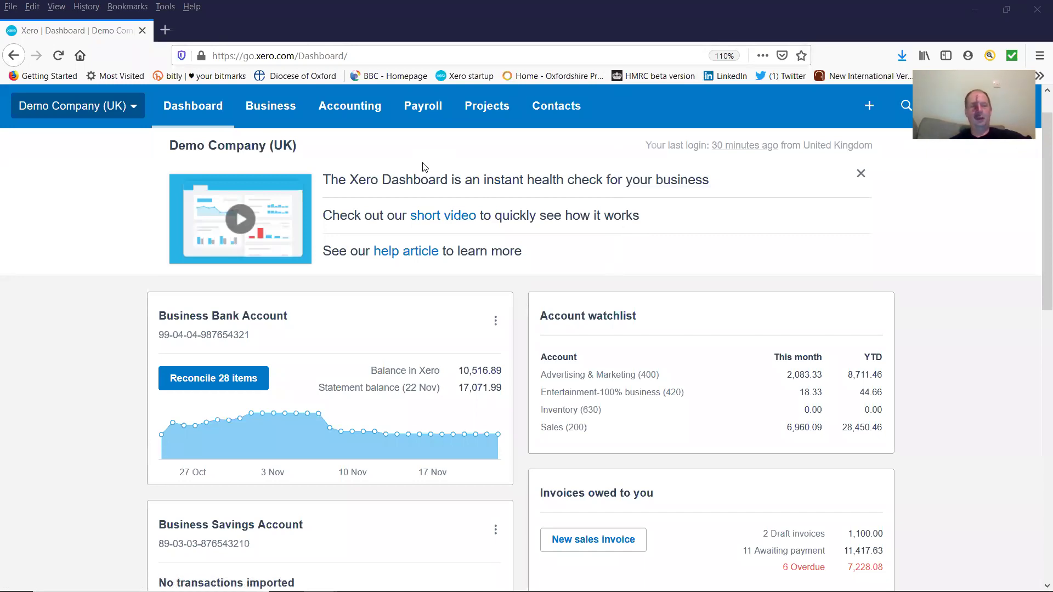
- Reload the company dashboard and look over the bank account summaries
click(187, 109)
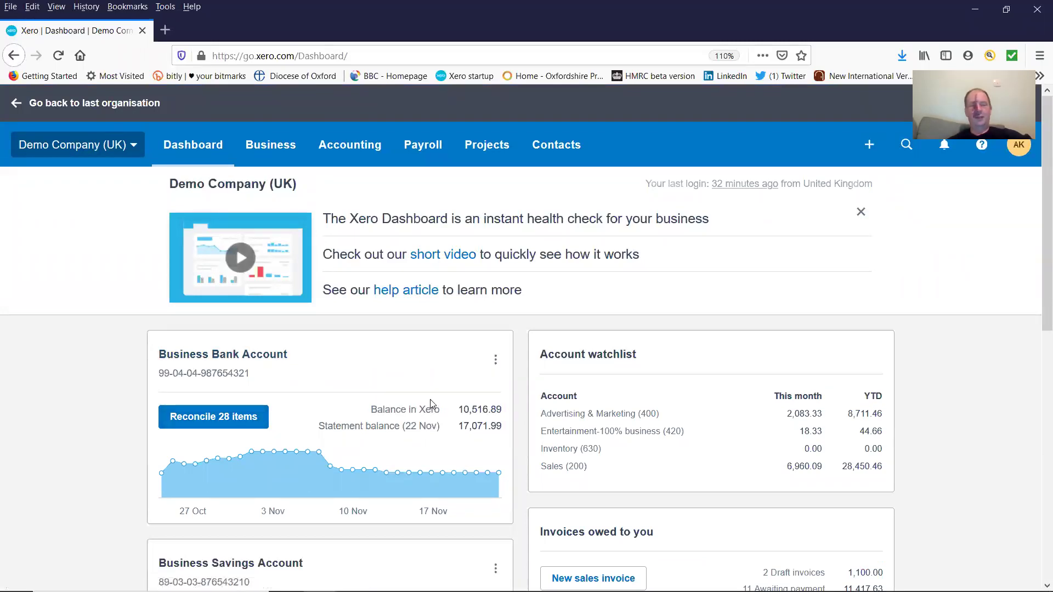
scroll(444, 397, down, 6)
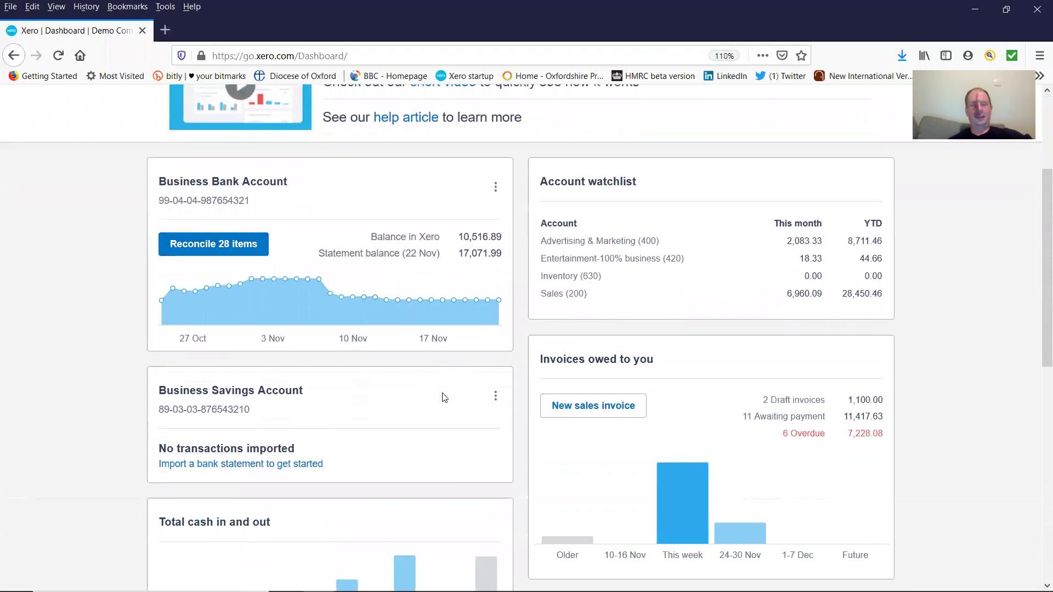
scroll(444, 397, down, 1)
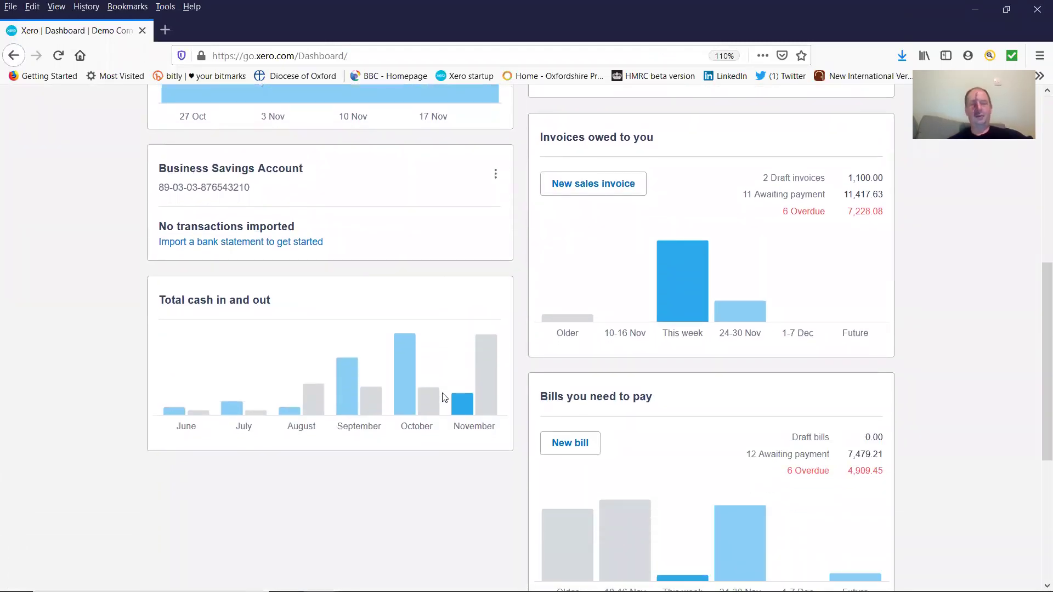
scroll(445, 397, up, 4)
scroll(444, 397, up, 1)
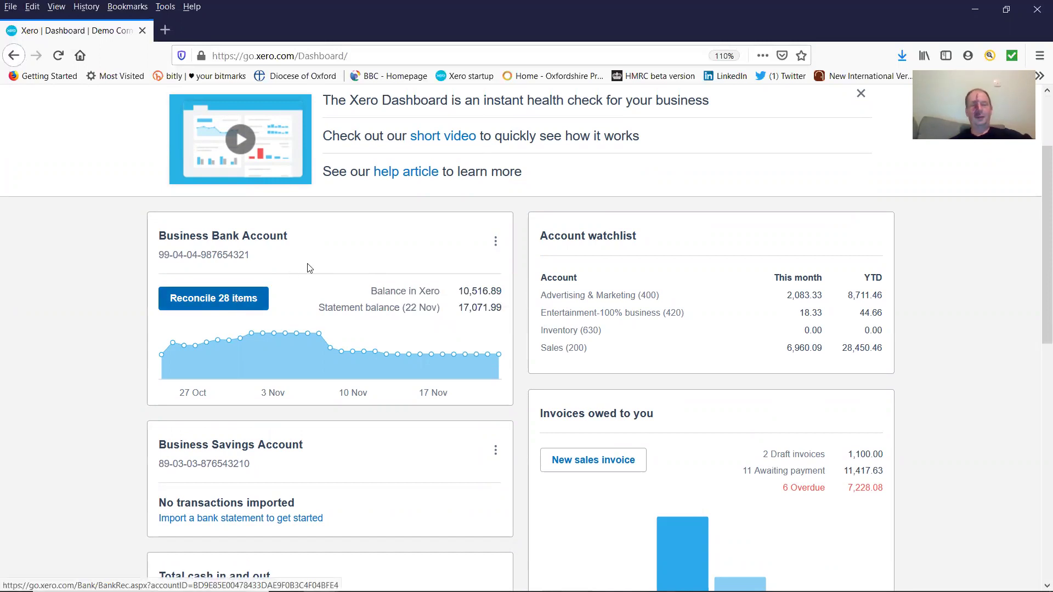
- Open cash coding for the Business Bank Account's 28 unreconciled lines, sorted by Description
click(245, 299)
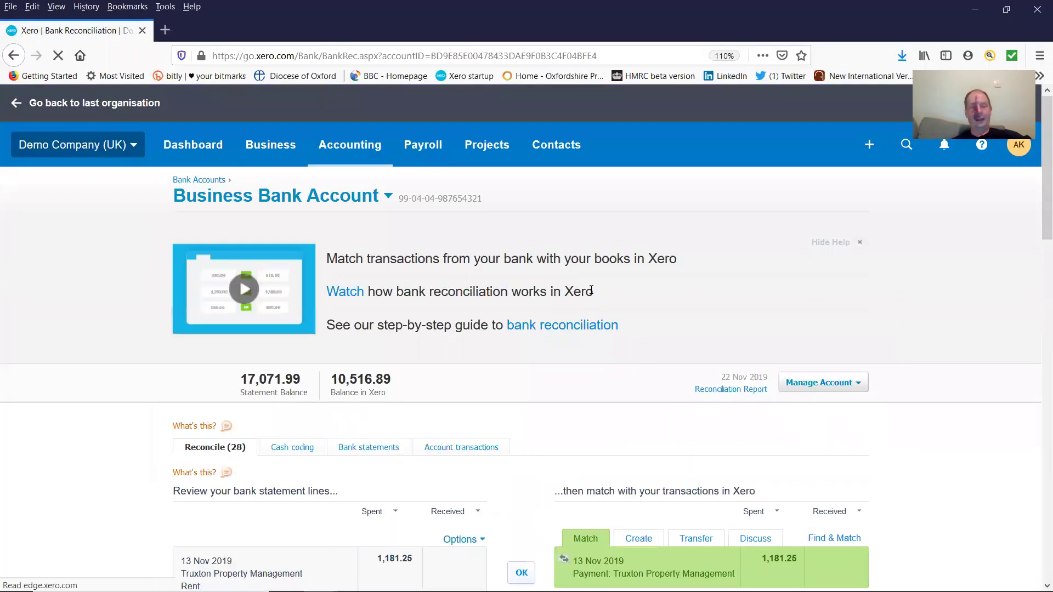
scroll(591, 291, down, 3)
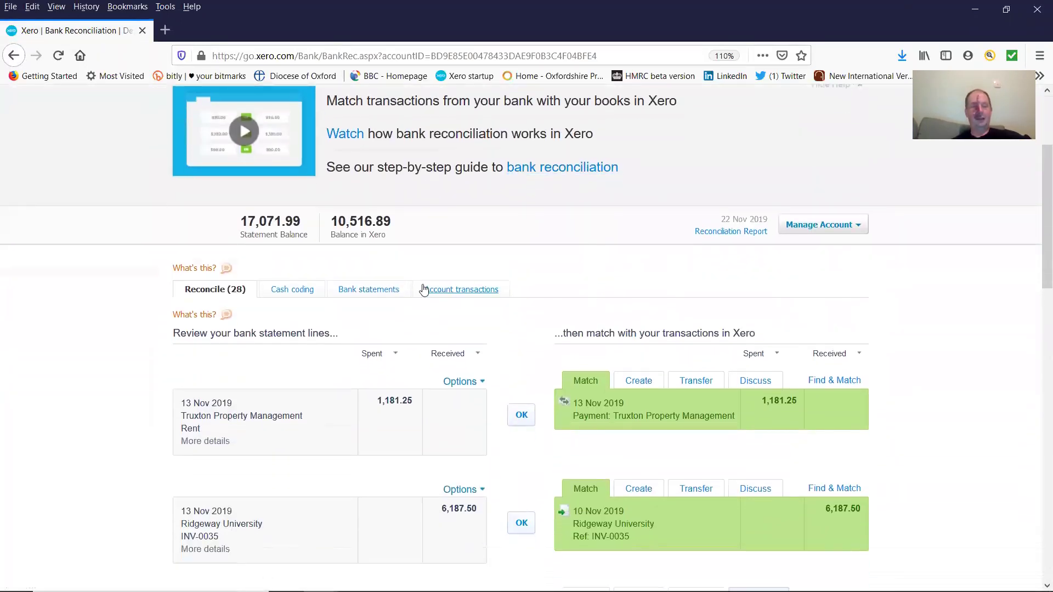
click(369, 289)
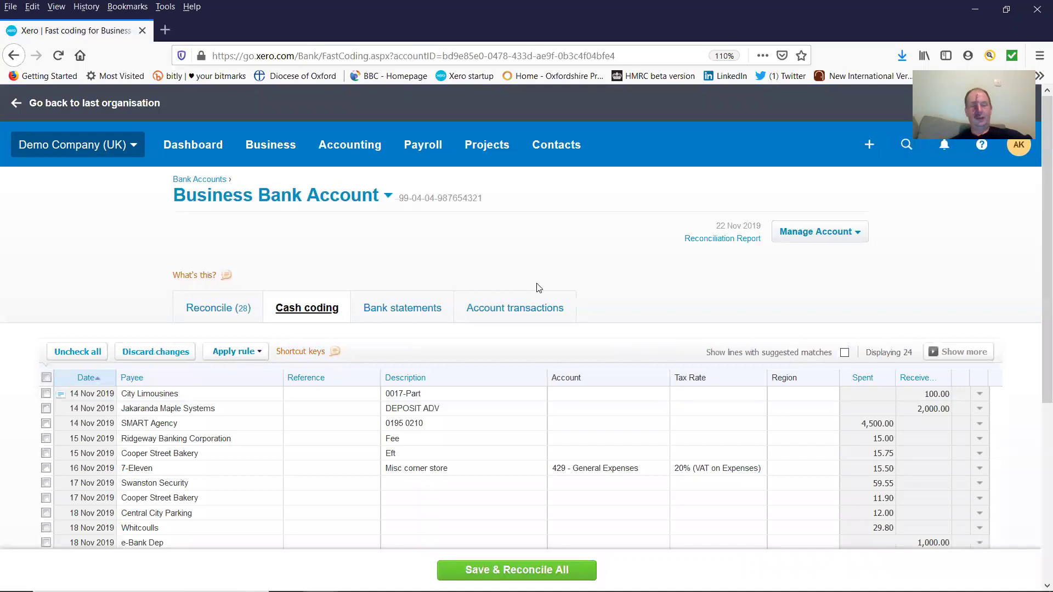
scroll(537, 284, down, 1)
scroll(537, 288, down, 4)
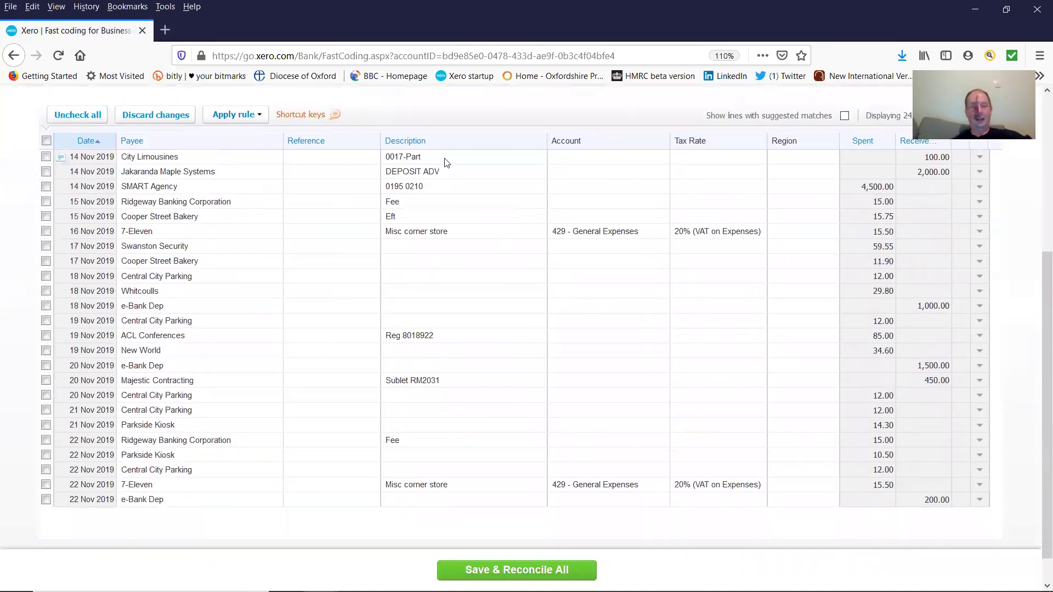
click(421, 143)
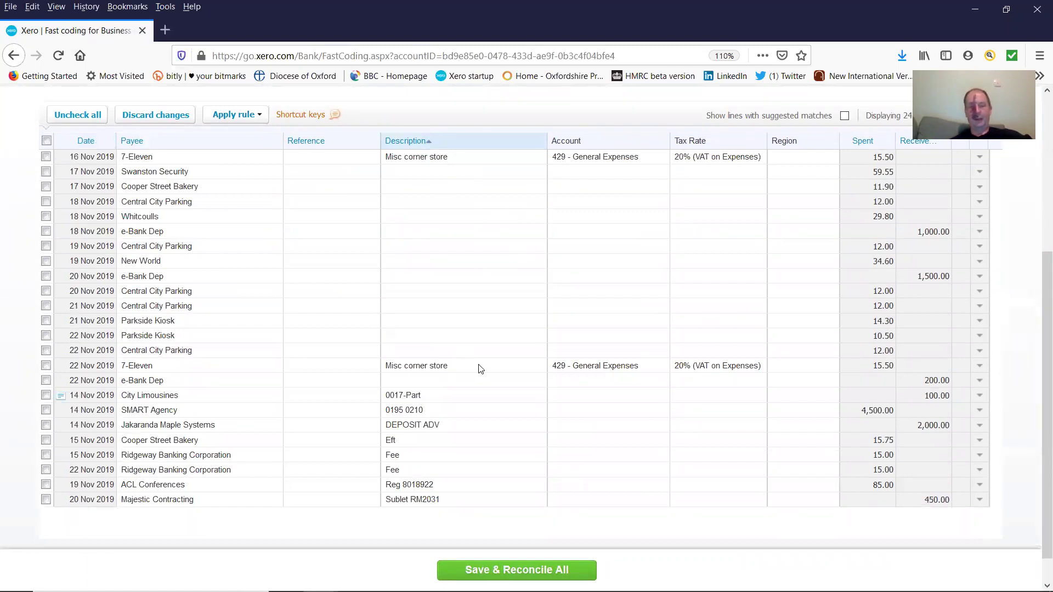
- Tick, then clear, the 16 Nov and 22 Nov 7-Eleven lines
click(46, 158)
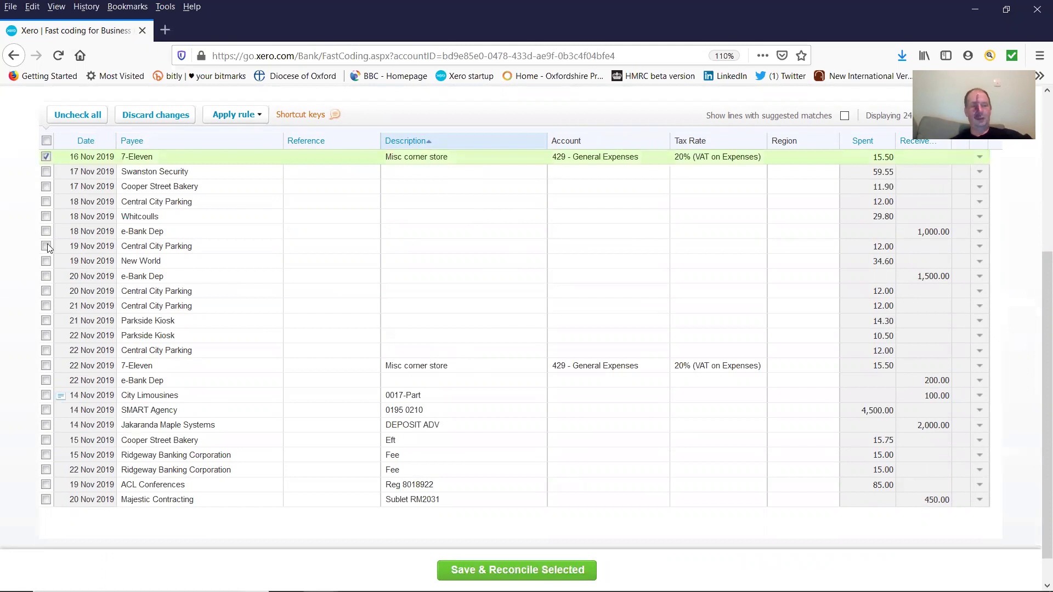
click(46, 364)
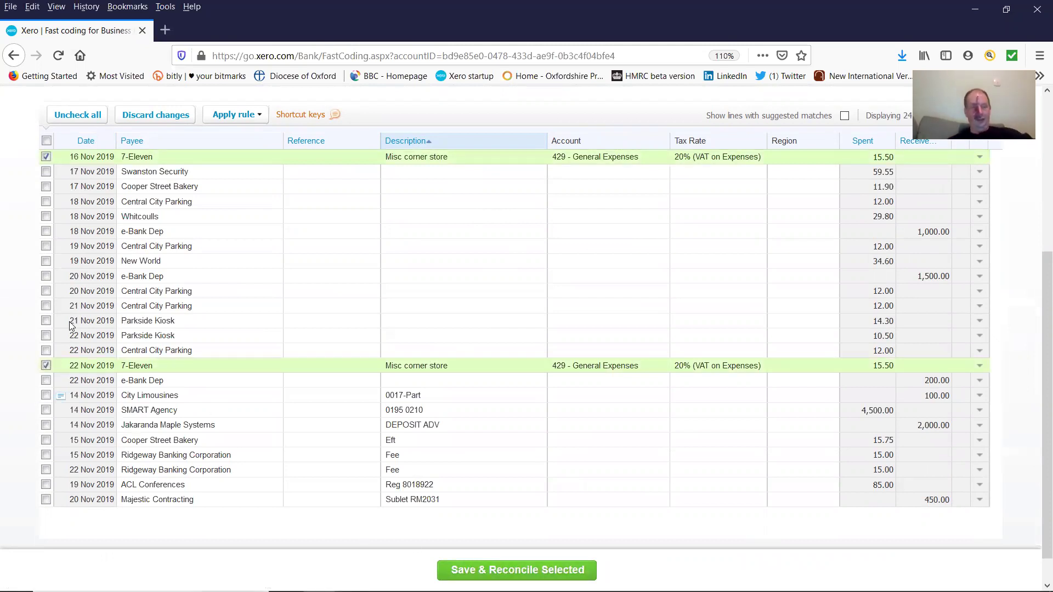
click(46, 365)
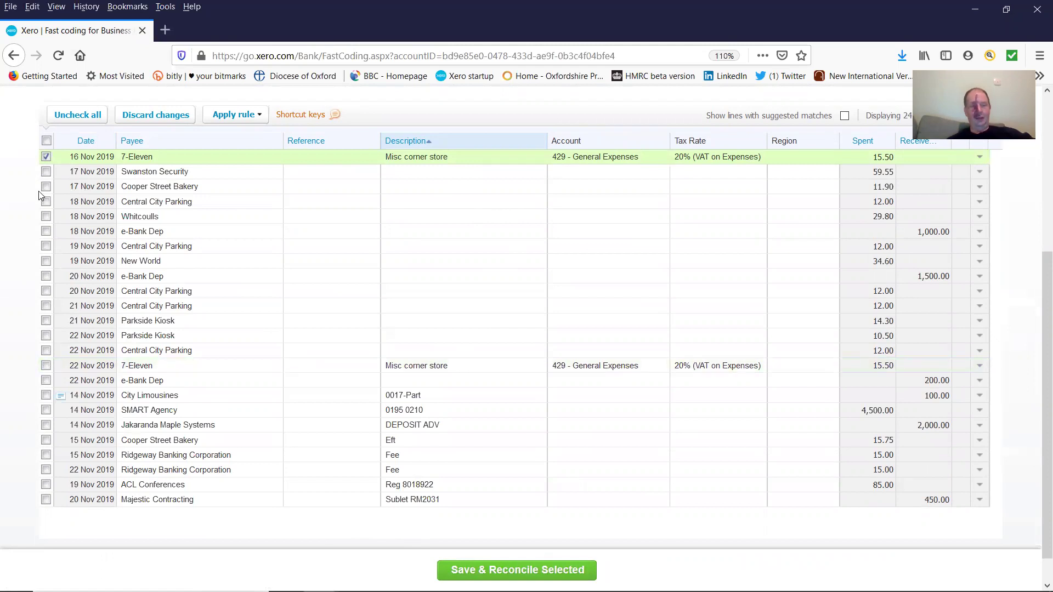
click(46, 158)
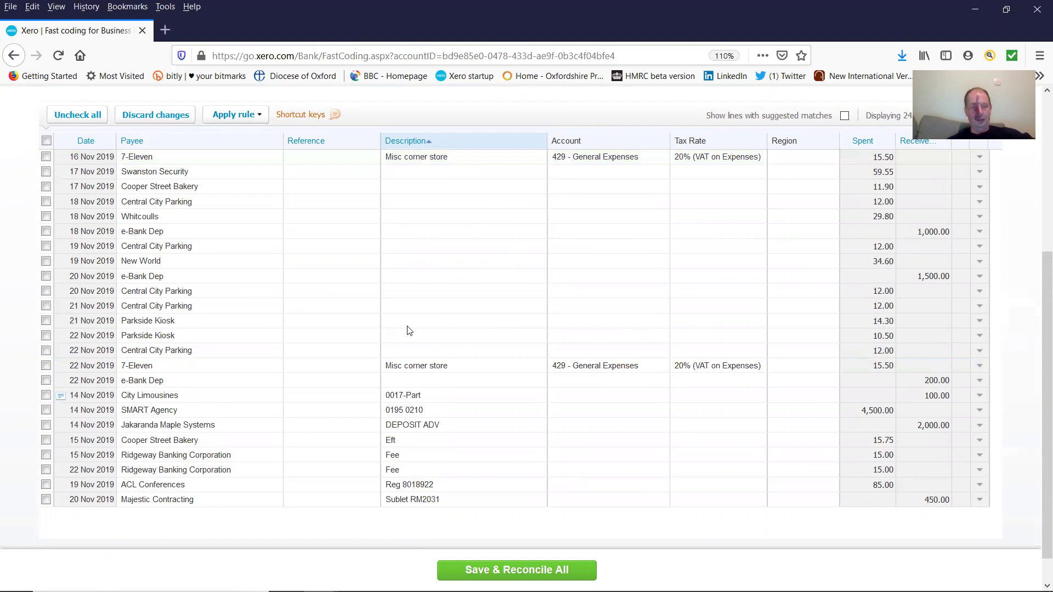
- Code the four 20–22 Nov parking and kiosk lines to 429 General Expenses at 20% VAT, then untick them
click(45, 291)
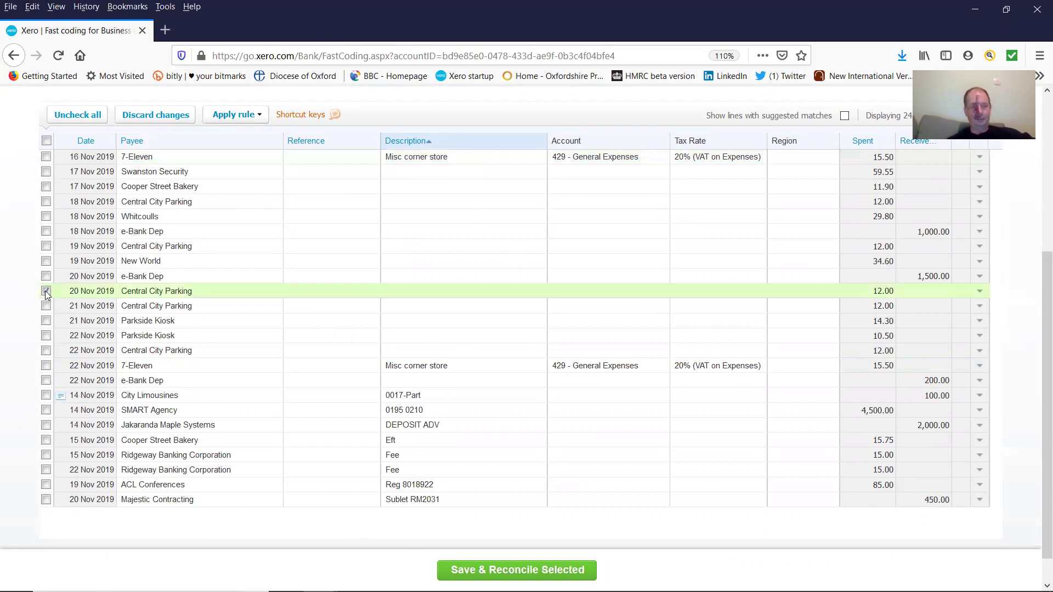
shift+click(46, 336)
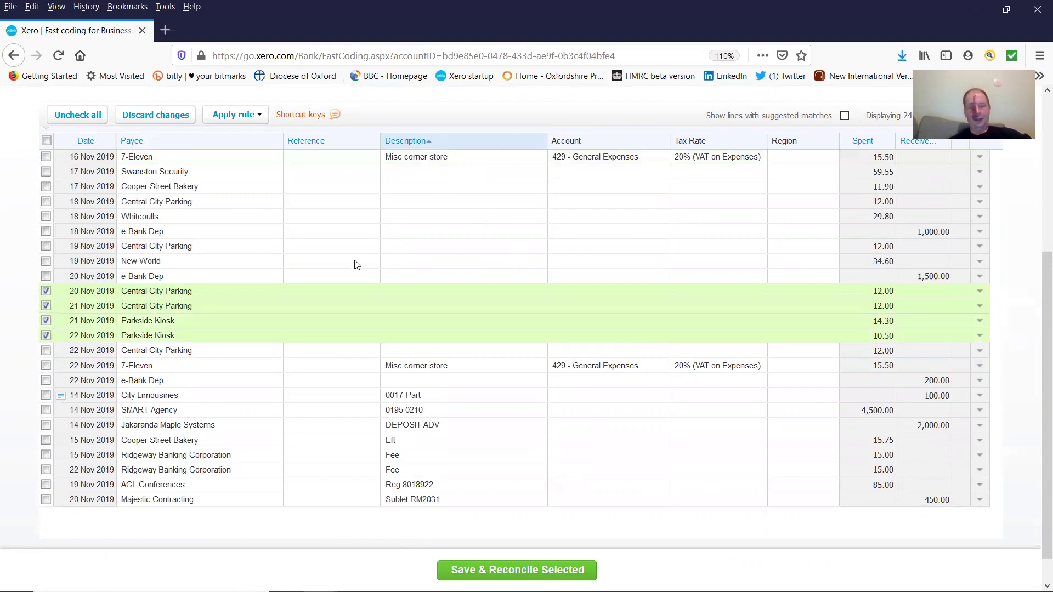
click(596, 282)
click(595, 295)
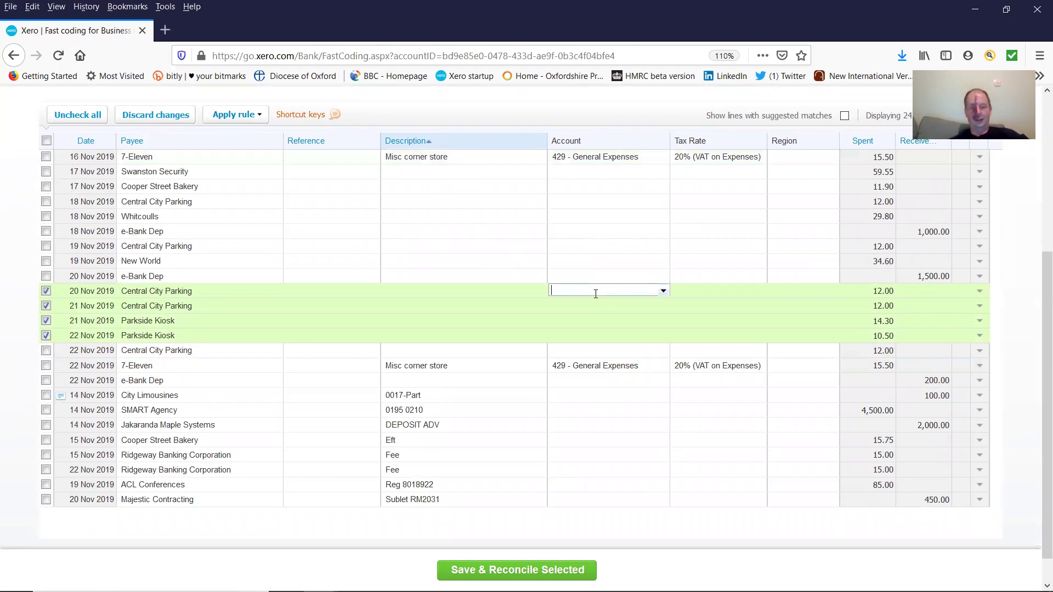
text(426)
text(9)
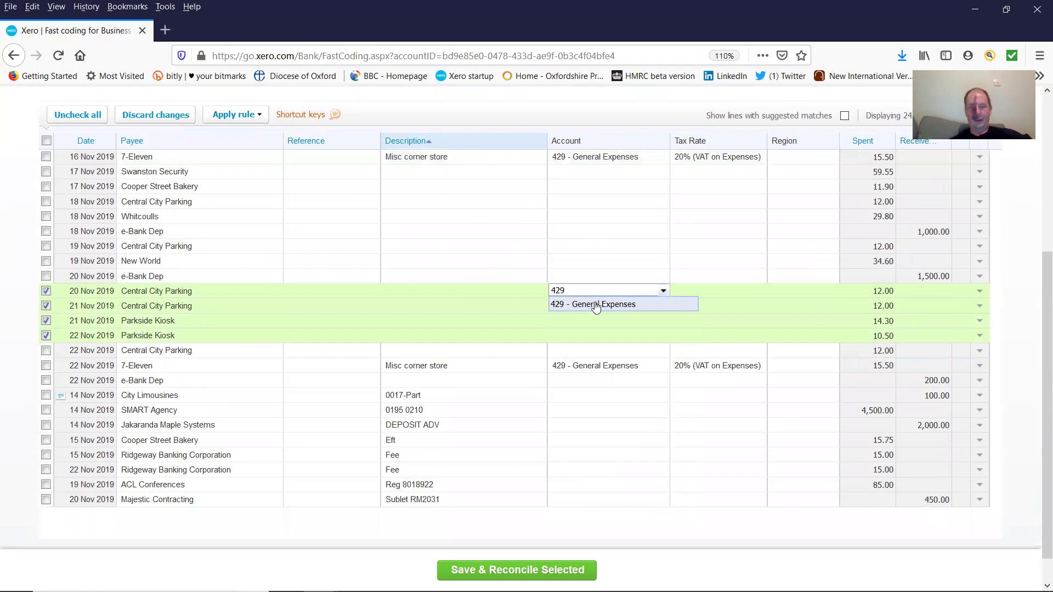
click(595, 305)
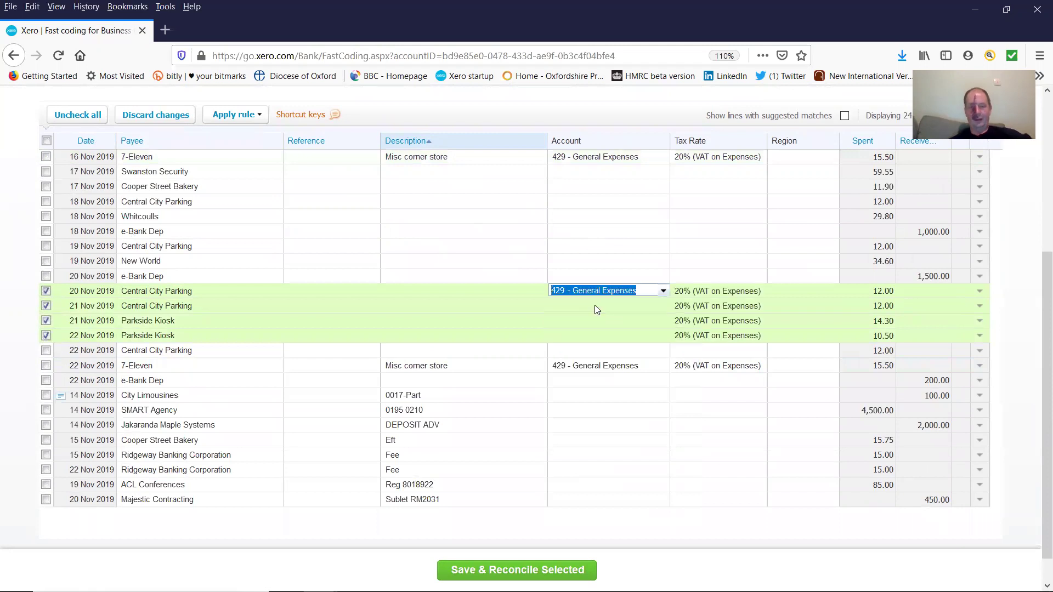
click(594, 337)
click(693, 336)
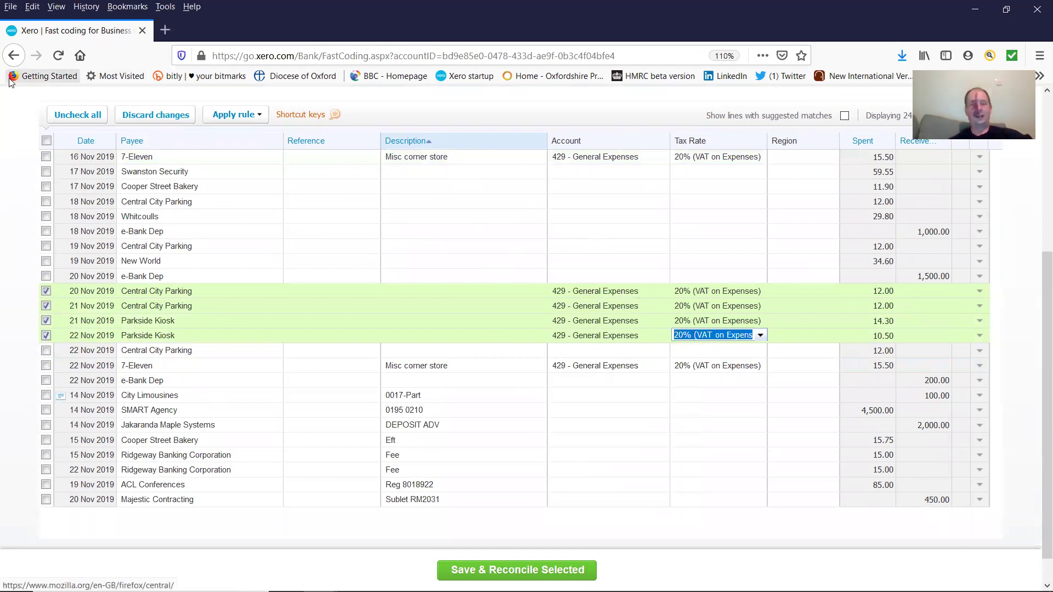
click(78, 115)
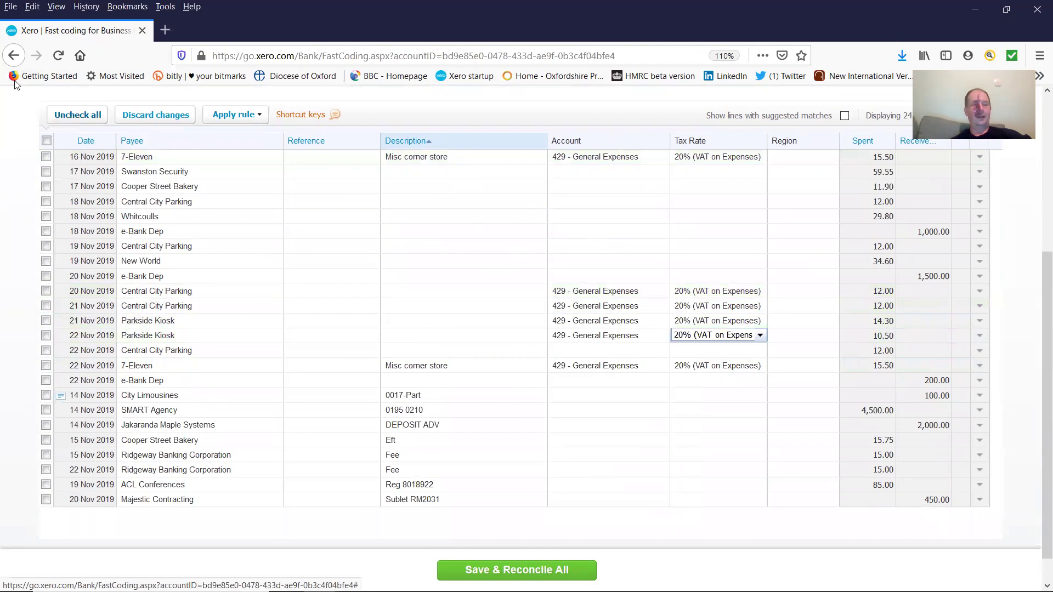
- From the Truxton Property Management rent line, create a new bank rule
click(14, 56)
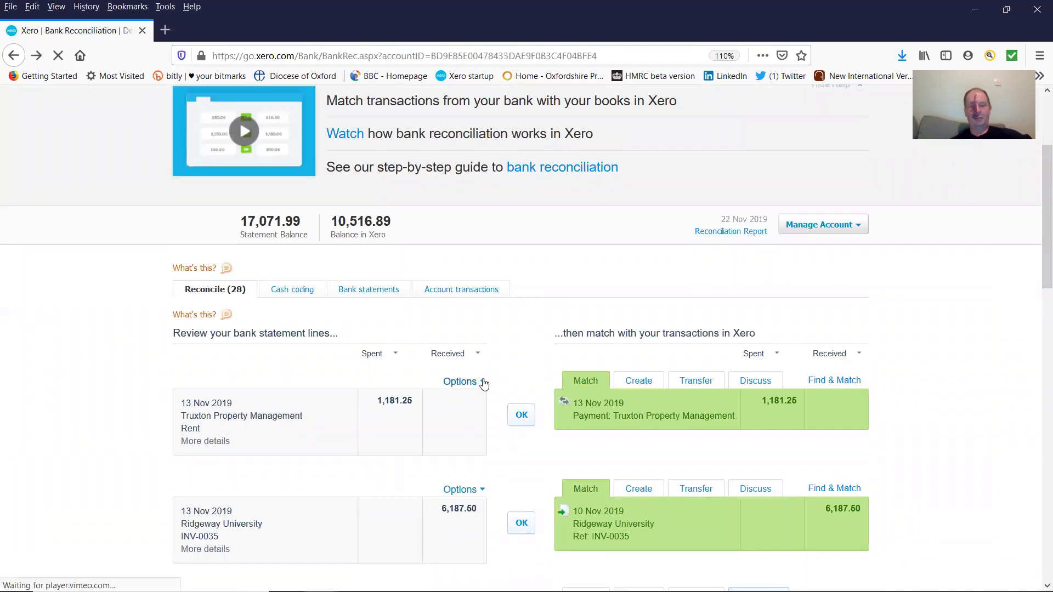
click(656, 383)
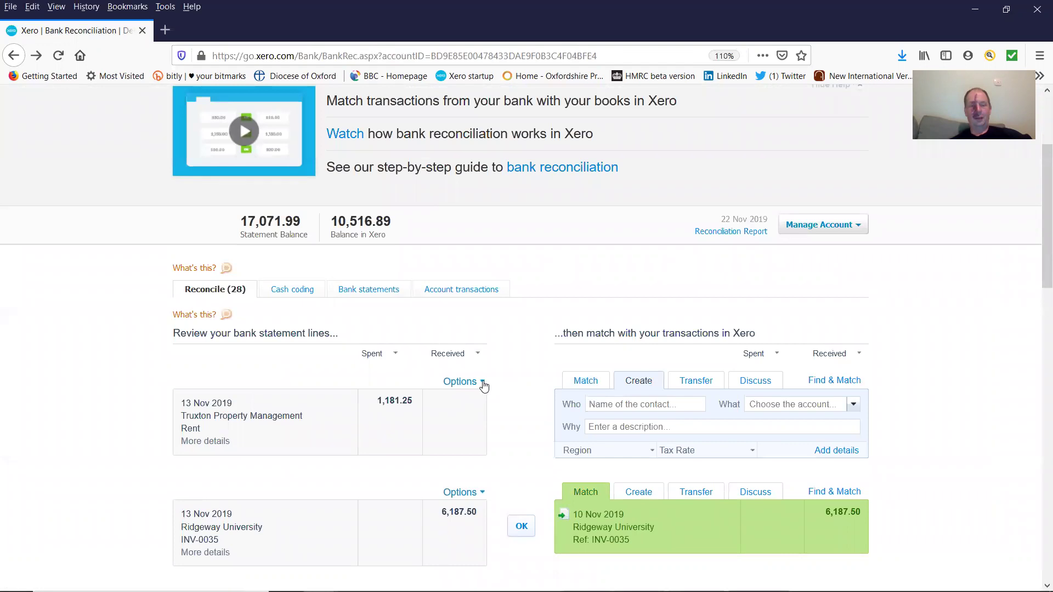
click(482, 384)
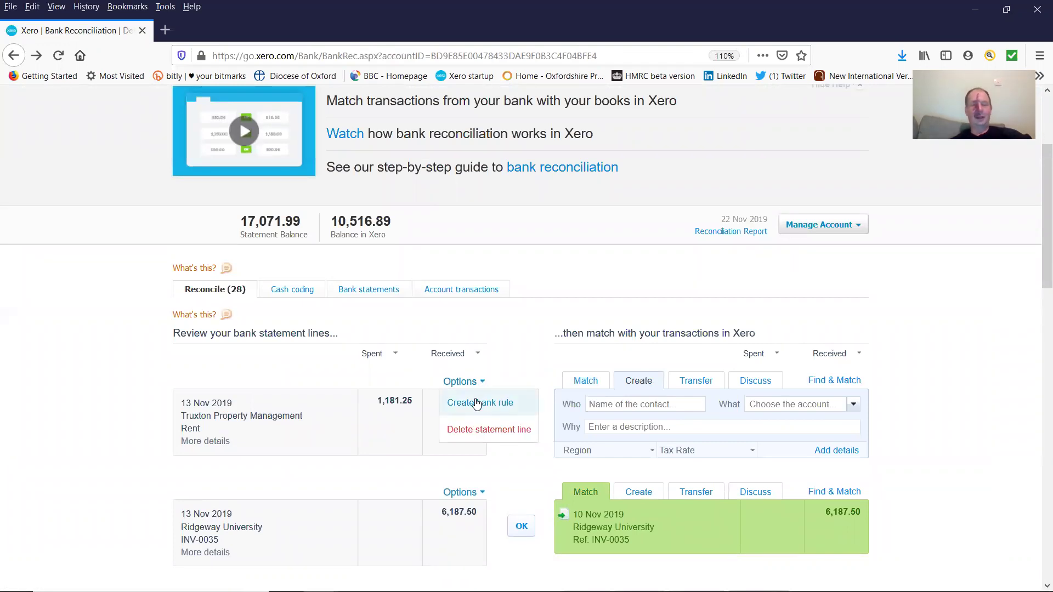
click(476, 405)
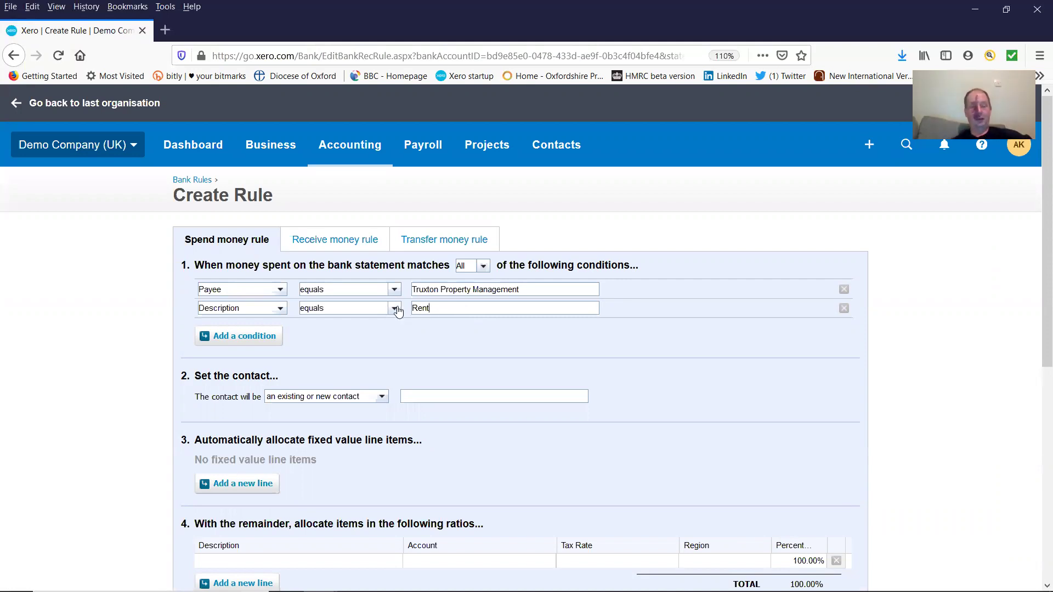
- Replace the Payee condition with Any text field contains Rent, keeping page zoom at 110%
click(843, 290)
key(ctrl+minus)
key(ctrl+minus)
key(ctrl+minus)
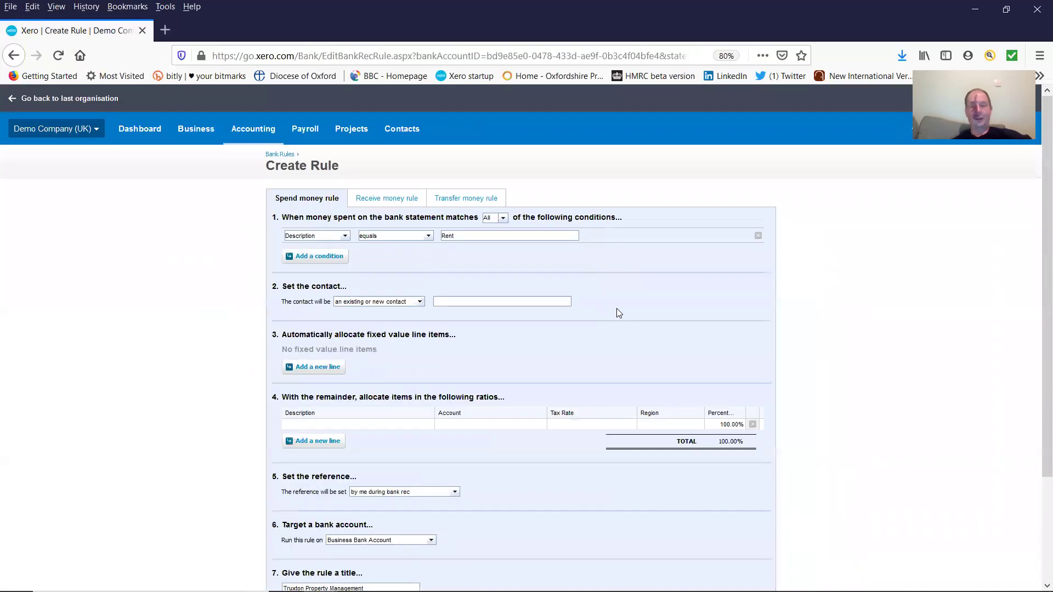
click(1040, 56)
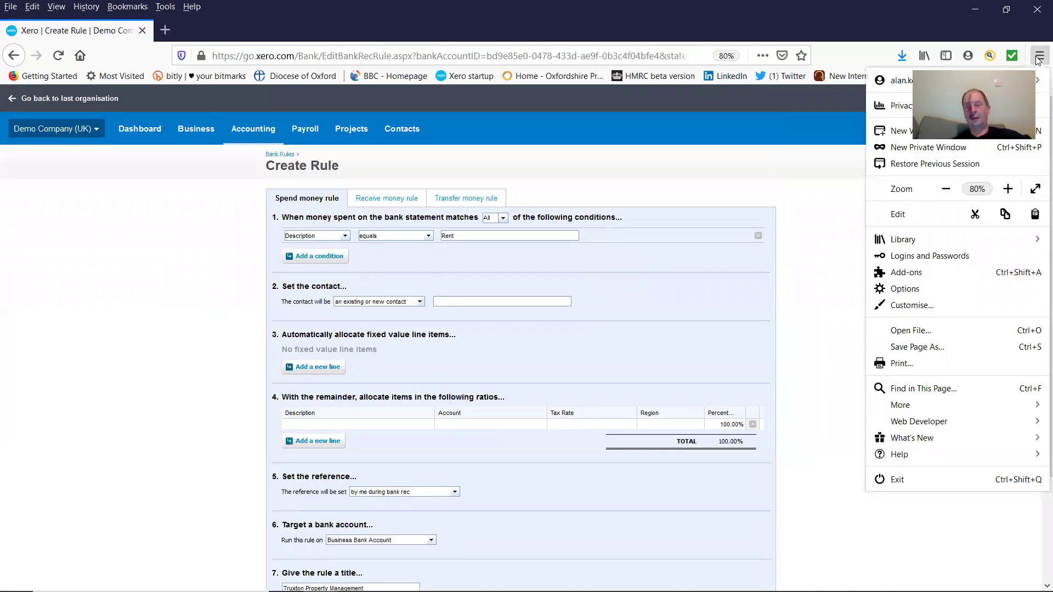
click(1008, 189)
click(1008, 189)
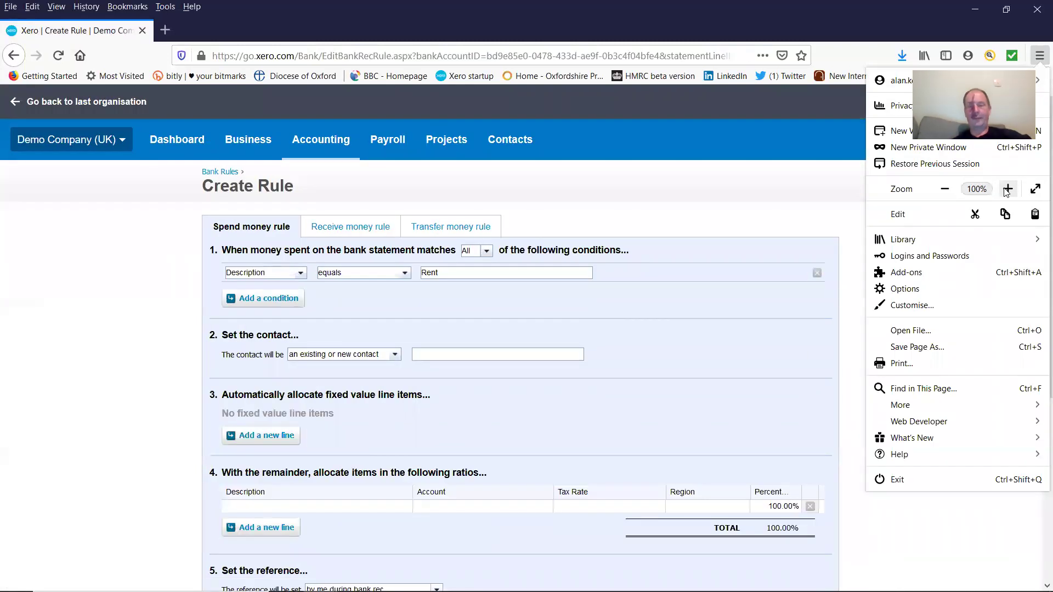
click(1007, 189)
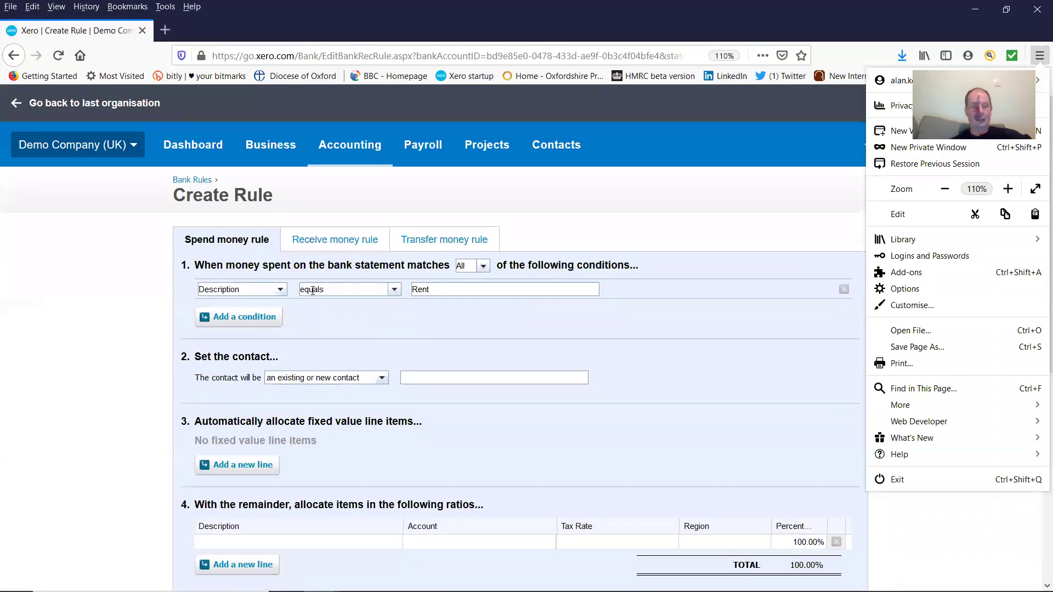
click(274, 289)
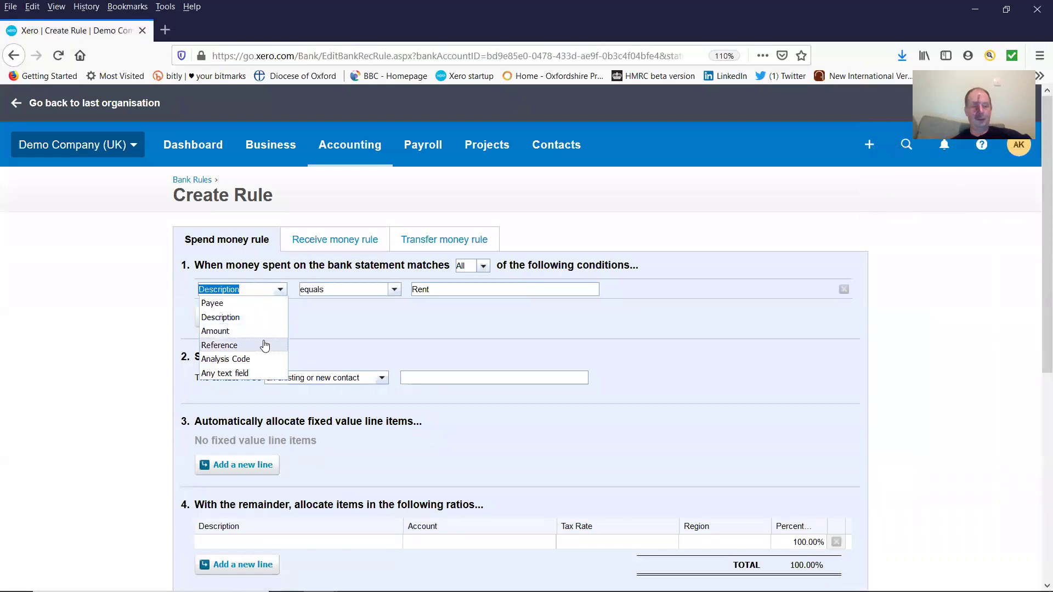
click(260, 373)
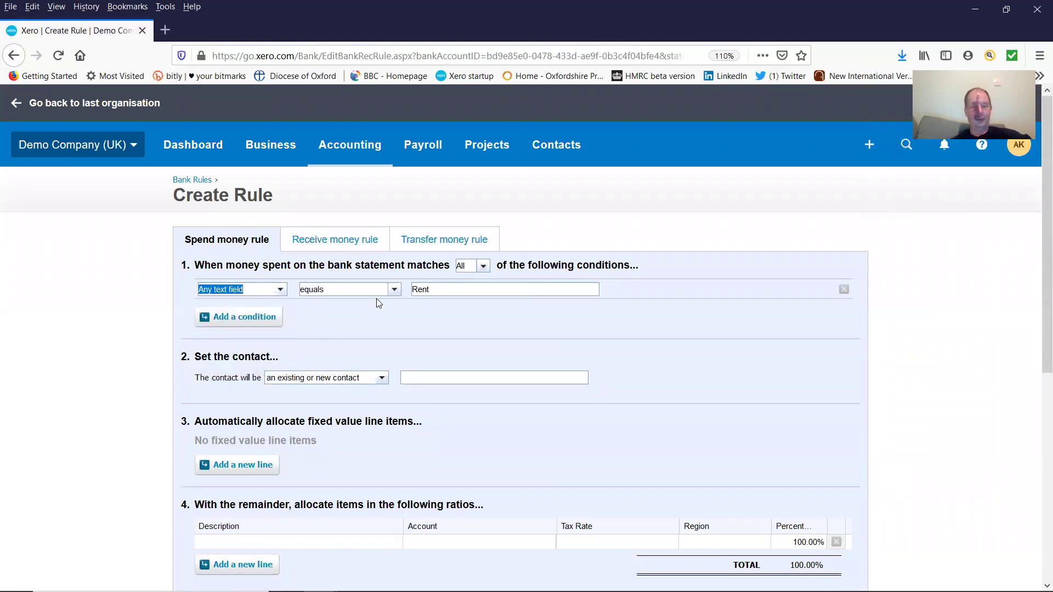
click(393, 289)
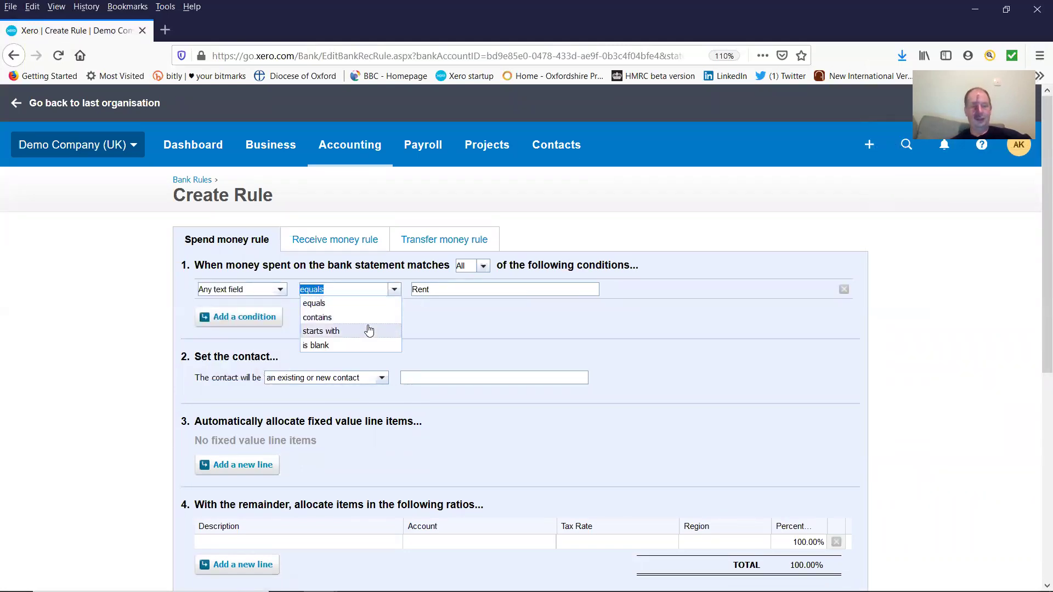
click(364, 318)
click(445, 289)
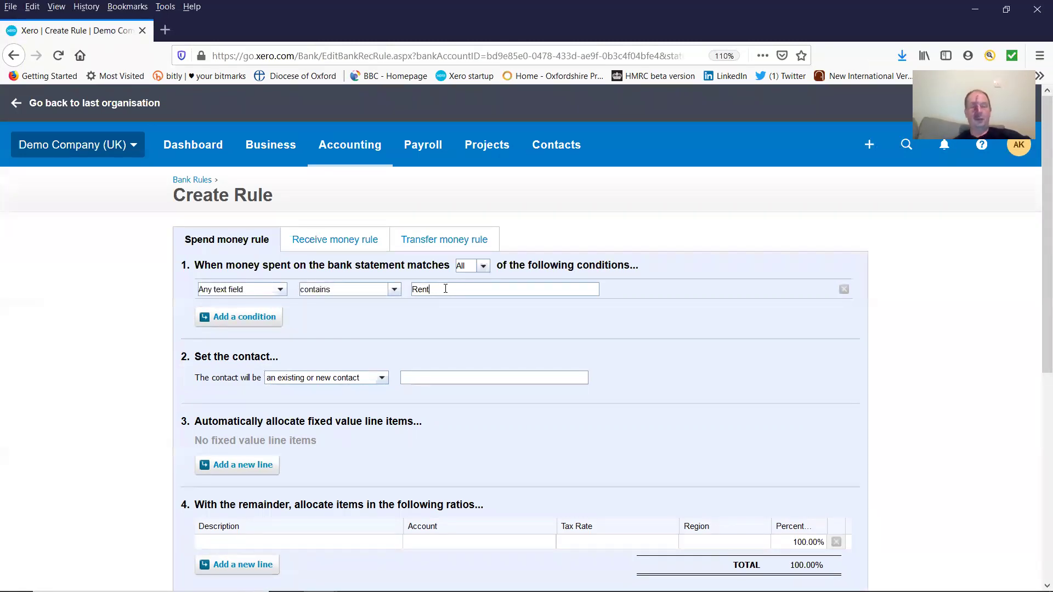
- Set the allocation line to Description Rent, account 469 - Rent, tax rate No VAT
click(306, 541)
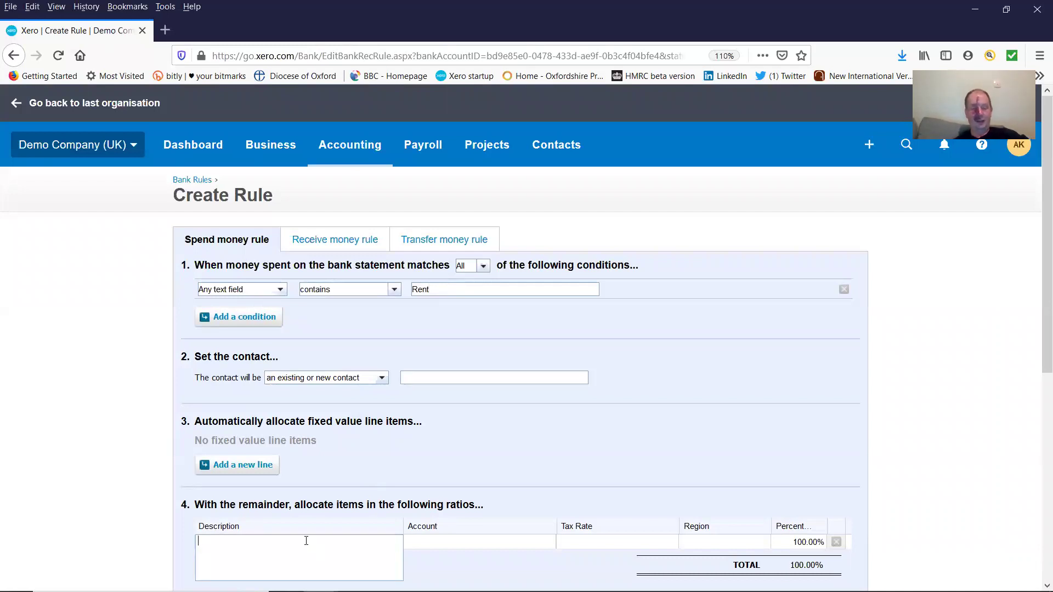
key(Tab)
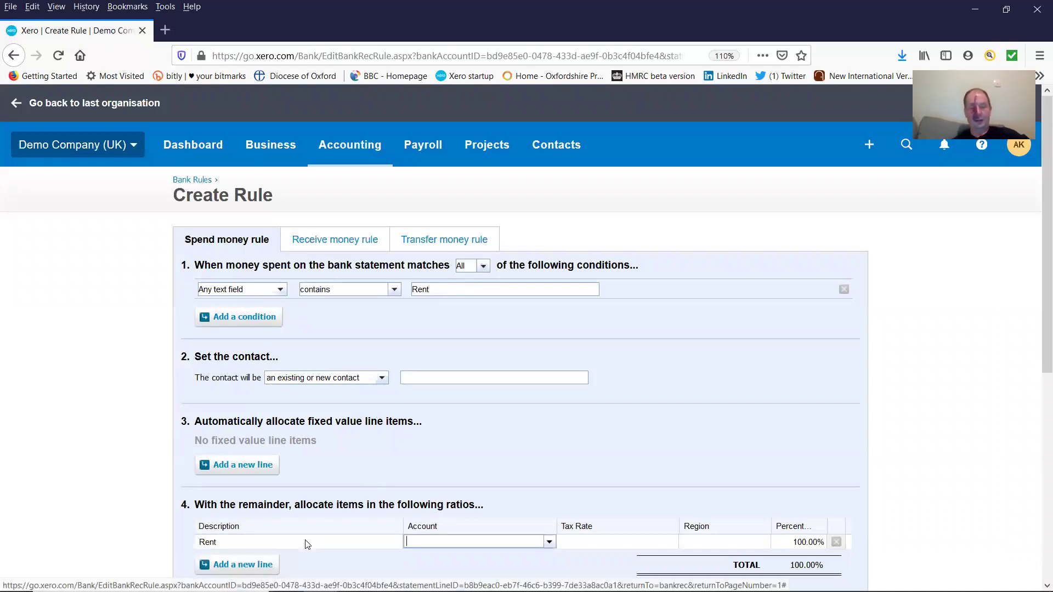
text(Rent)
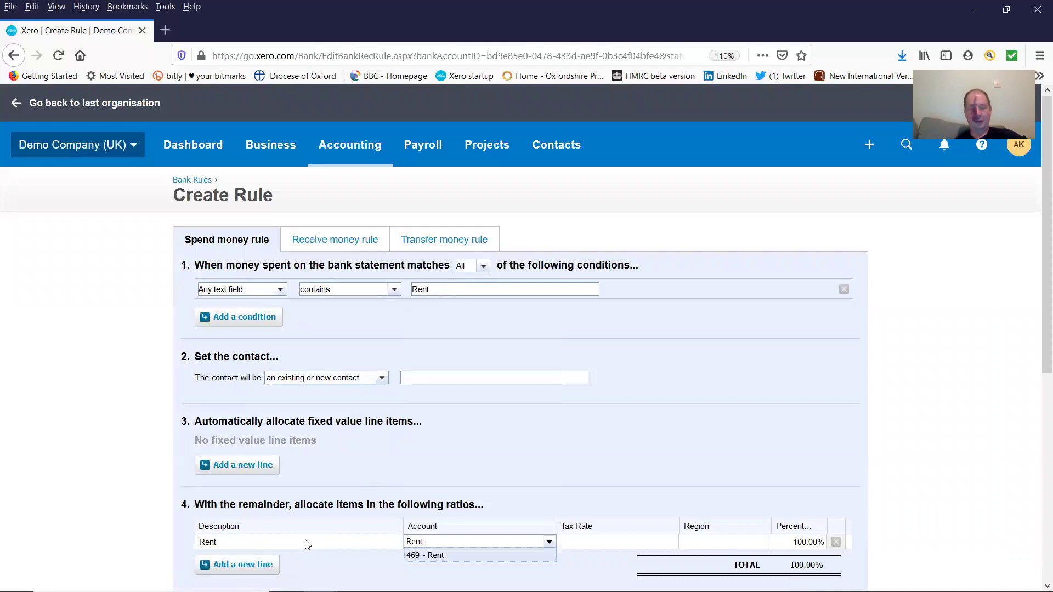
key(Return)
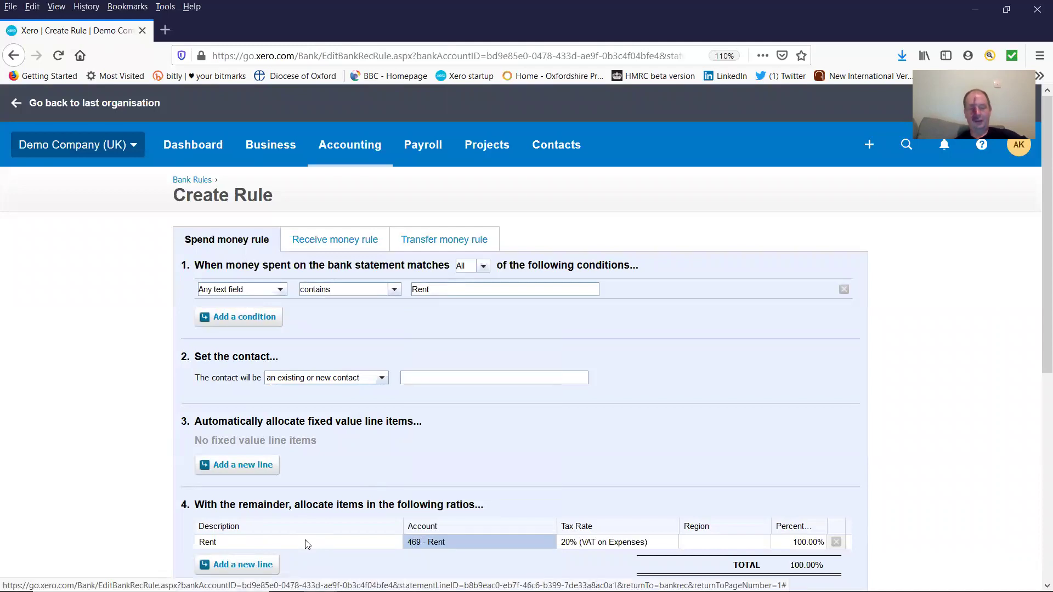
click(657, 543)
text(No)
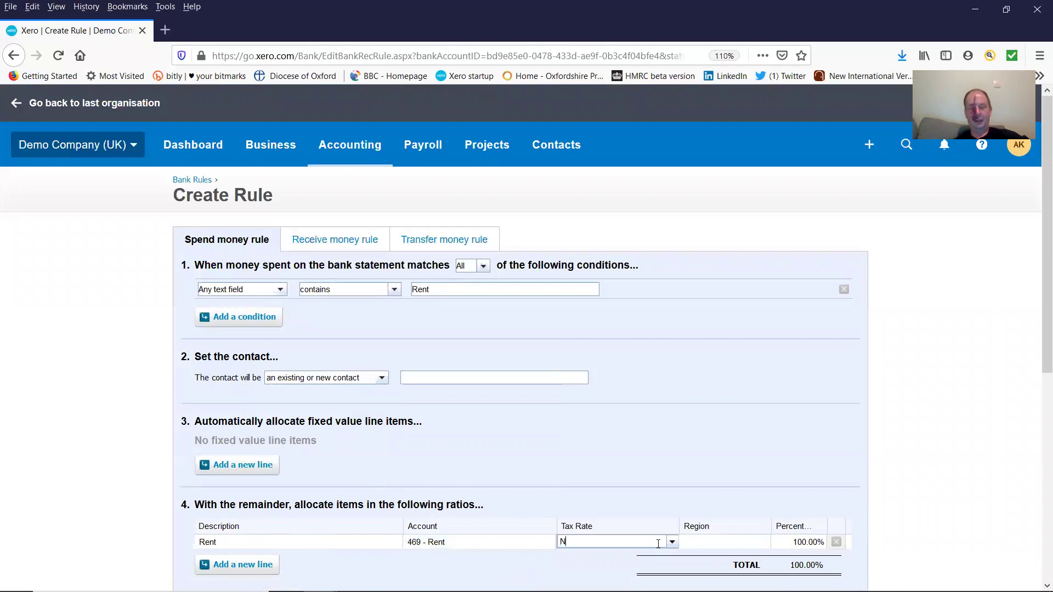
click(659, 554)
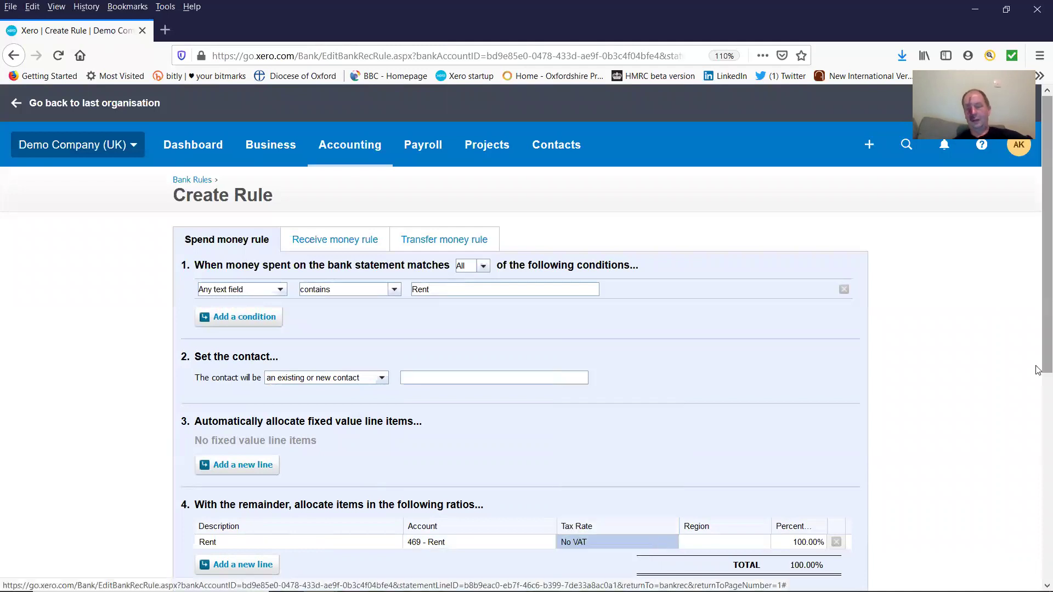
scroll(1038, 367, down, 6)
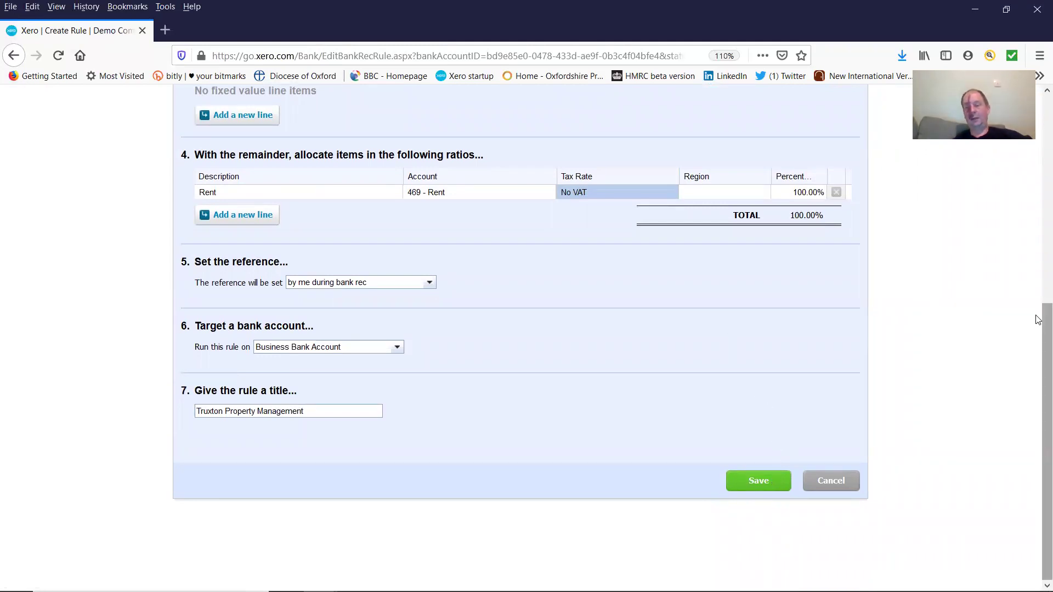
drag(1038, 318, 1036, 128)
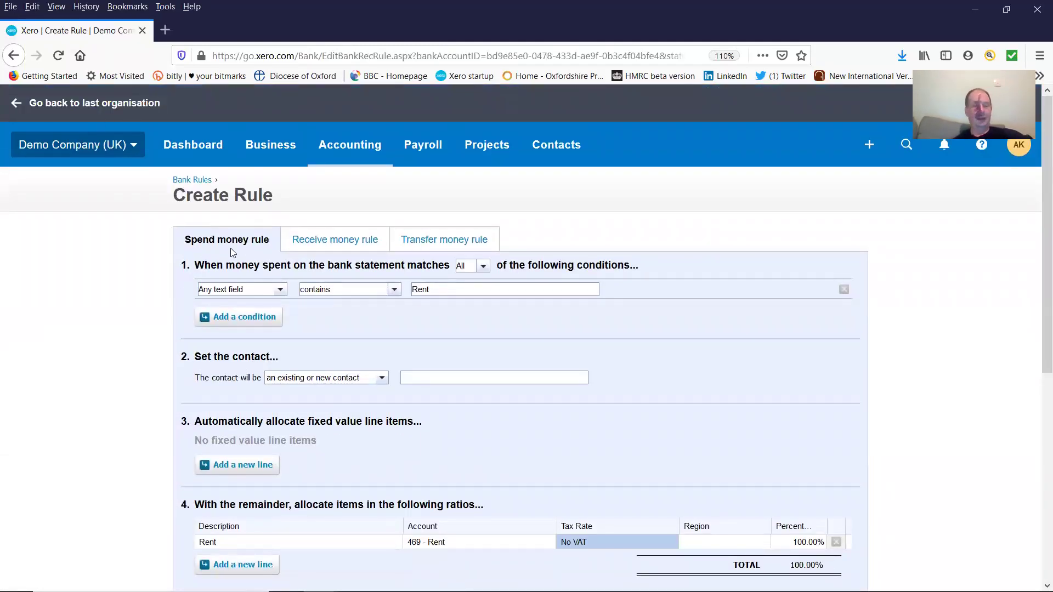
- Go back to the Demo Company (UK) Dashboard without saving the rule
click(202, 144)
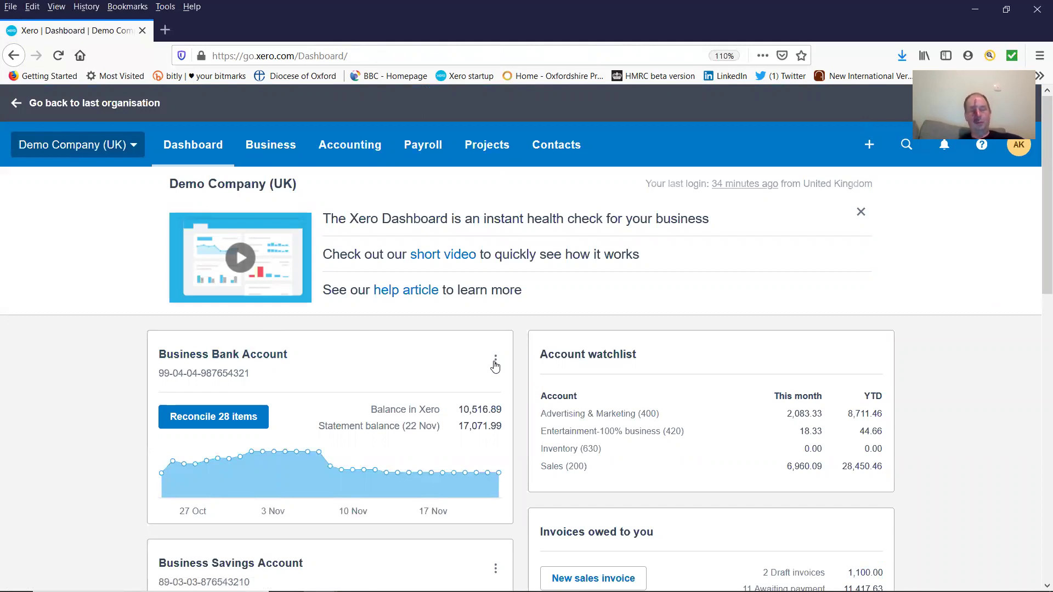
- Review the Business Bank Account reconciliation report at 23 Nov 2019, balance 10,516.89
click(496, 364)
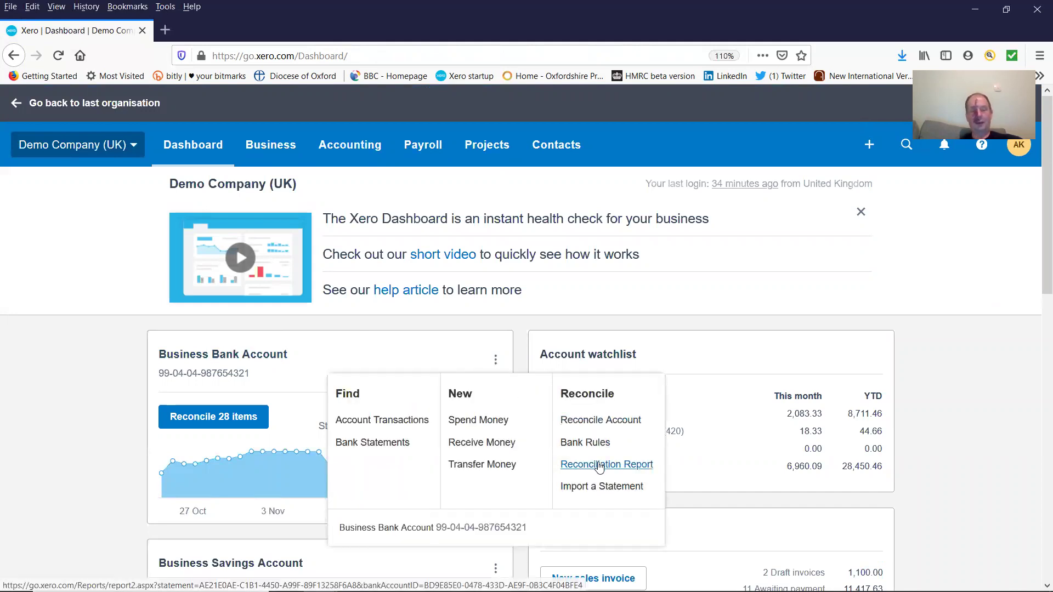
click(599, 468)
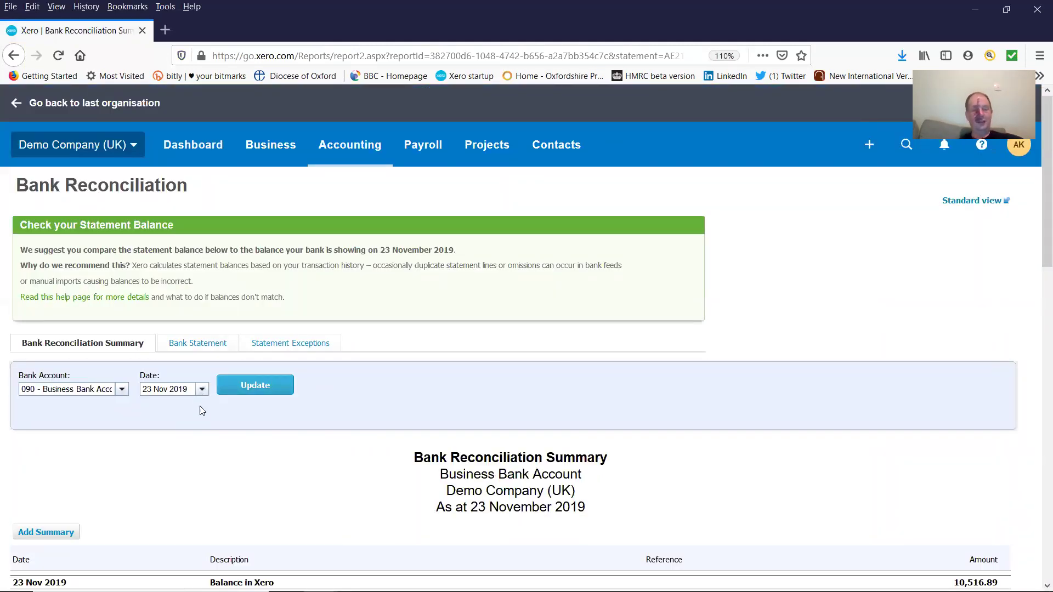
scroll(200, 436, down, 3)
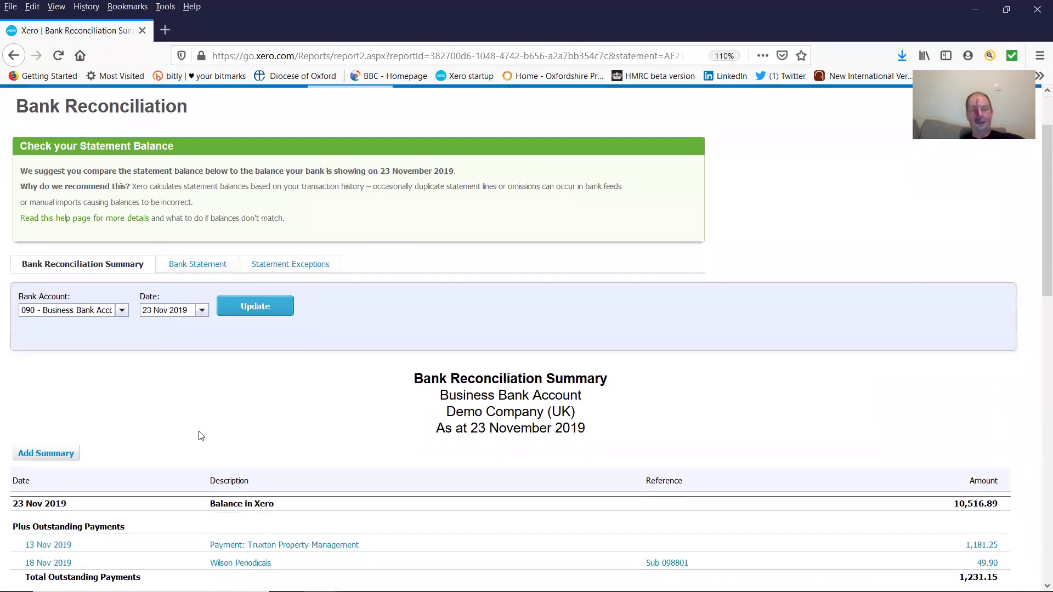
scroll(200, 436, down, 4)
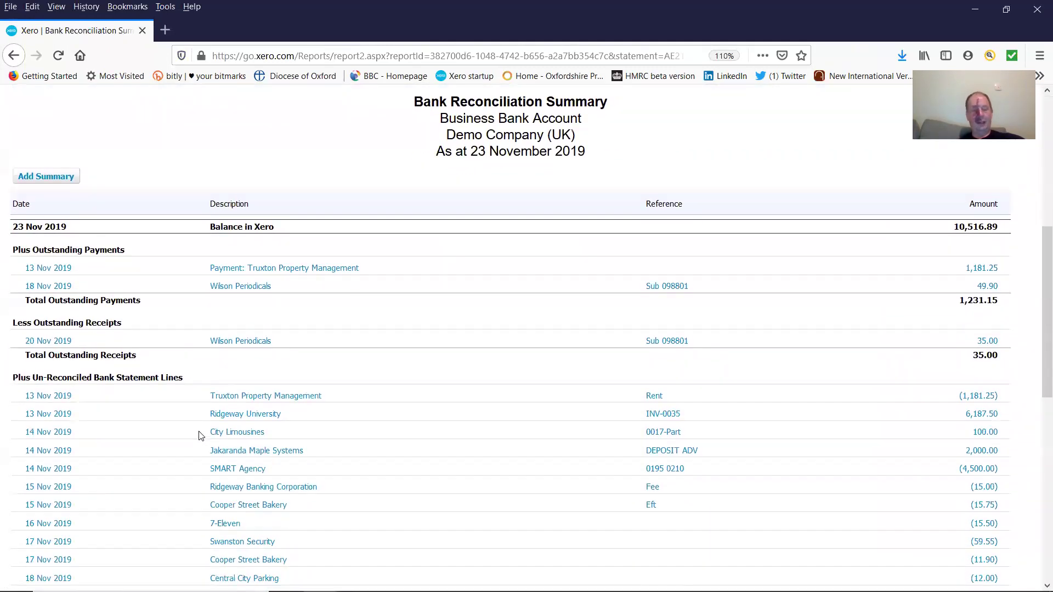
scroll(200, 436, down, 6)
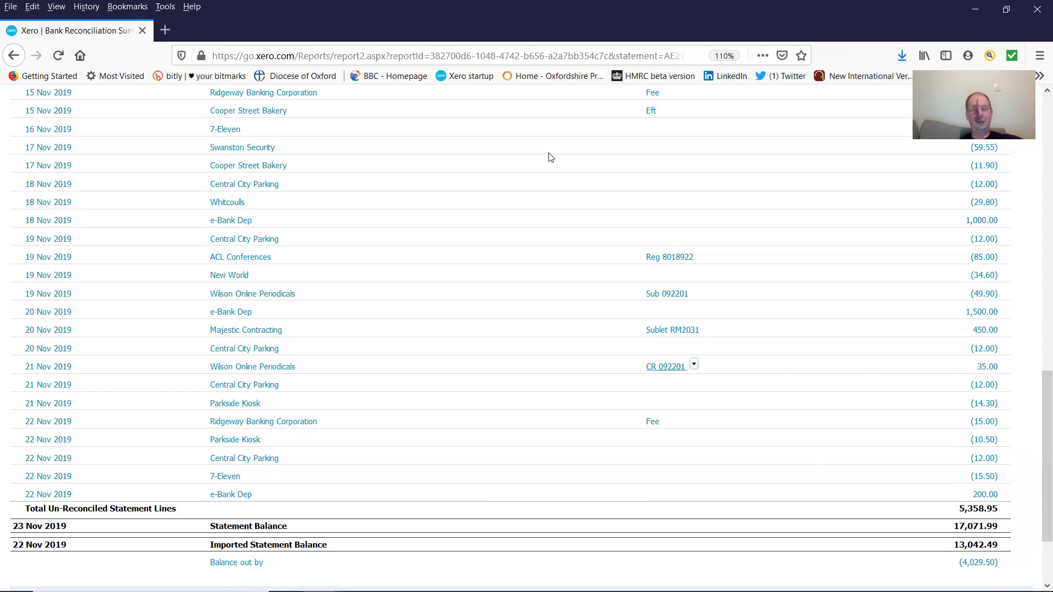
scroll(513, 211, up, 3)
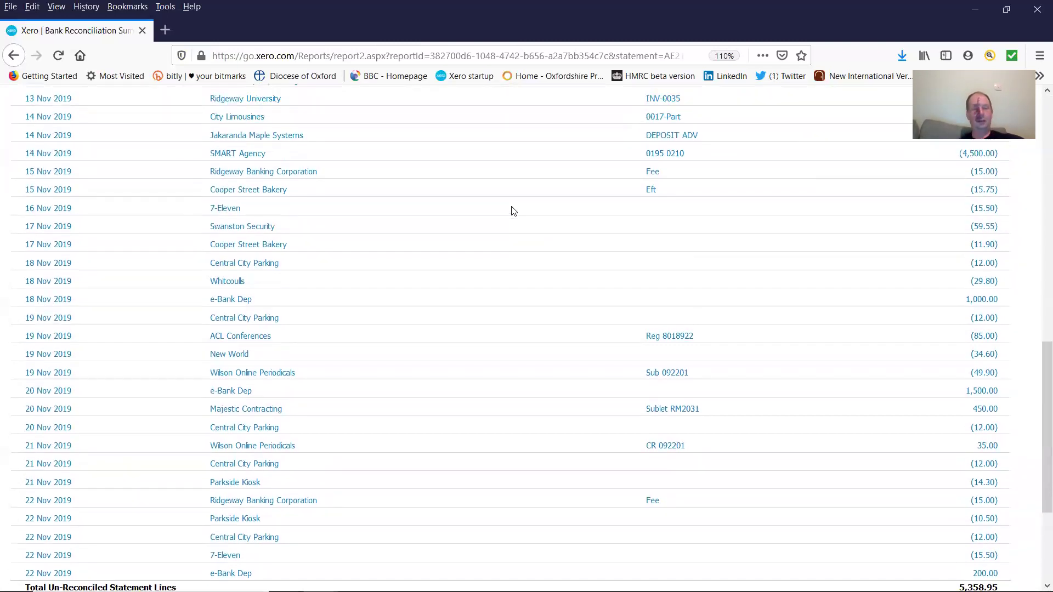
scroll(513, 211, up, 3)
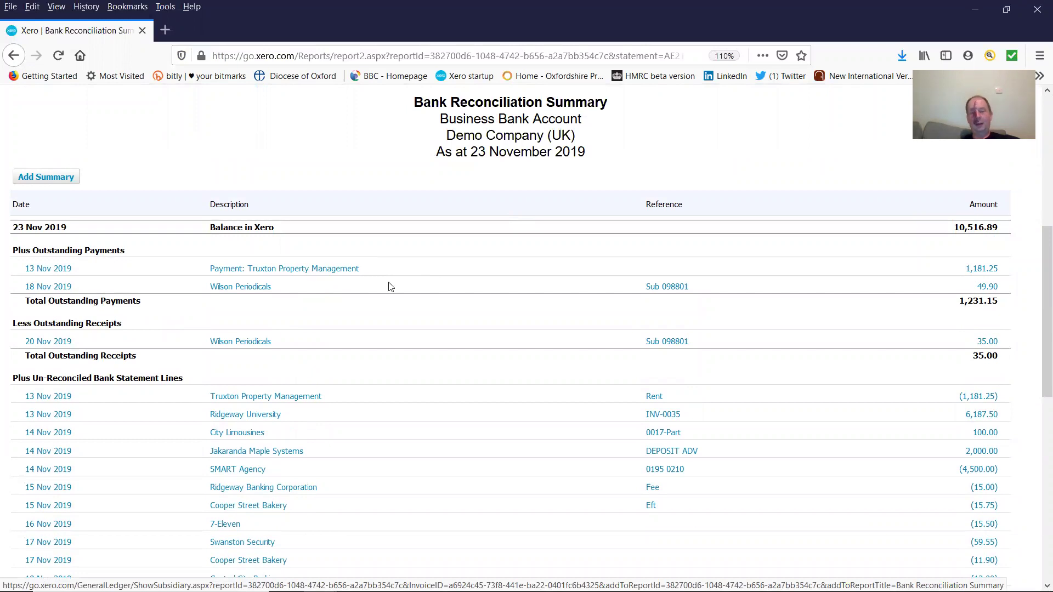
scroll(1038, 135, up, 10)
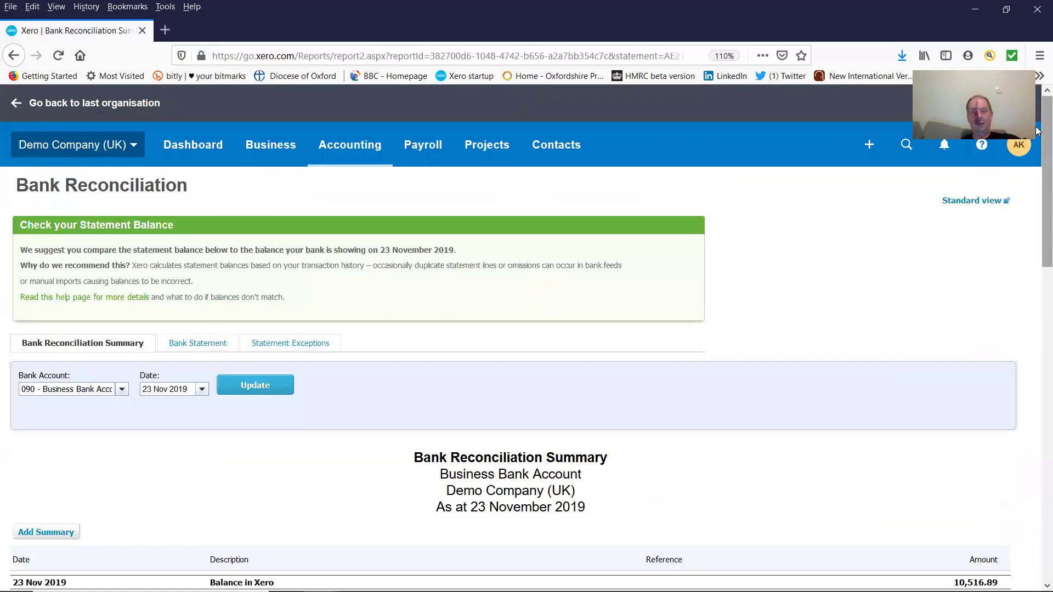
click(371, 156)
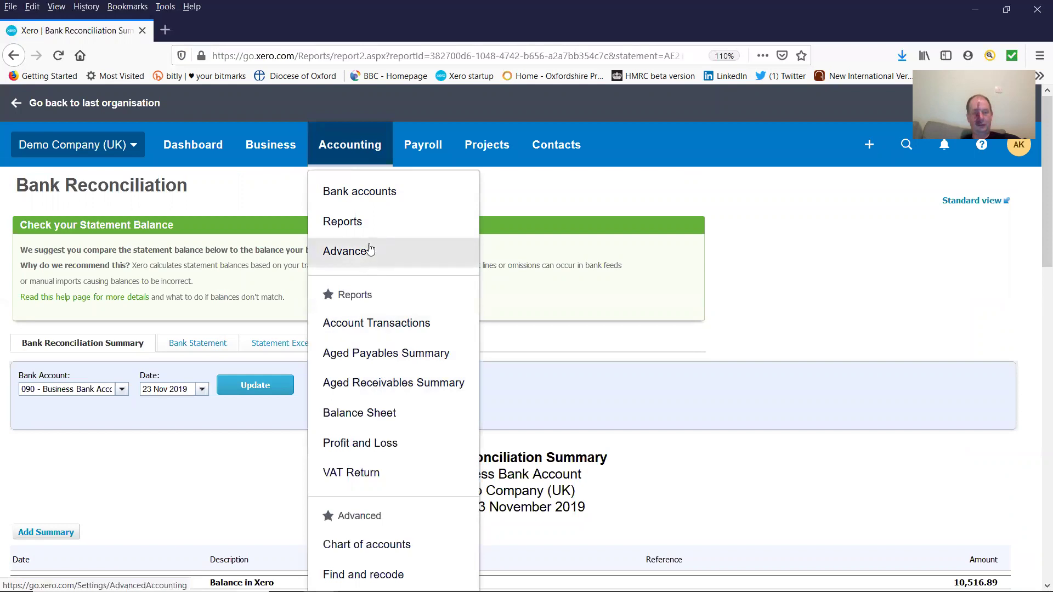
- Run the November 2019 Aged Receivables report with individual invoices shown
click(363, 223)
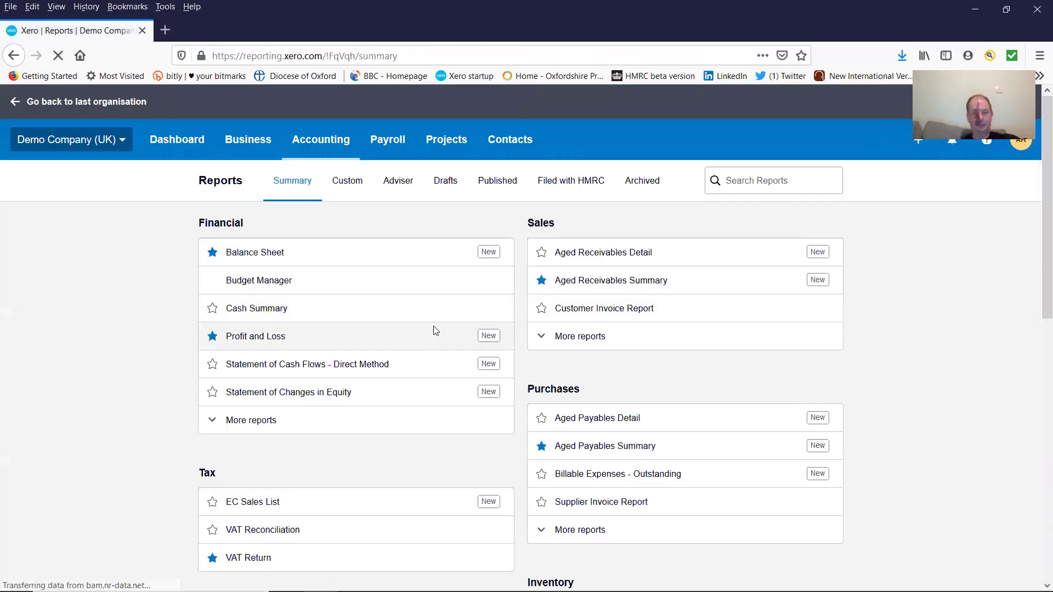
click(602, 337)
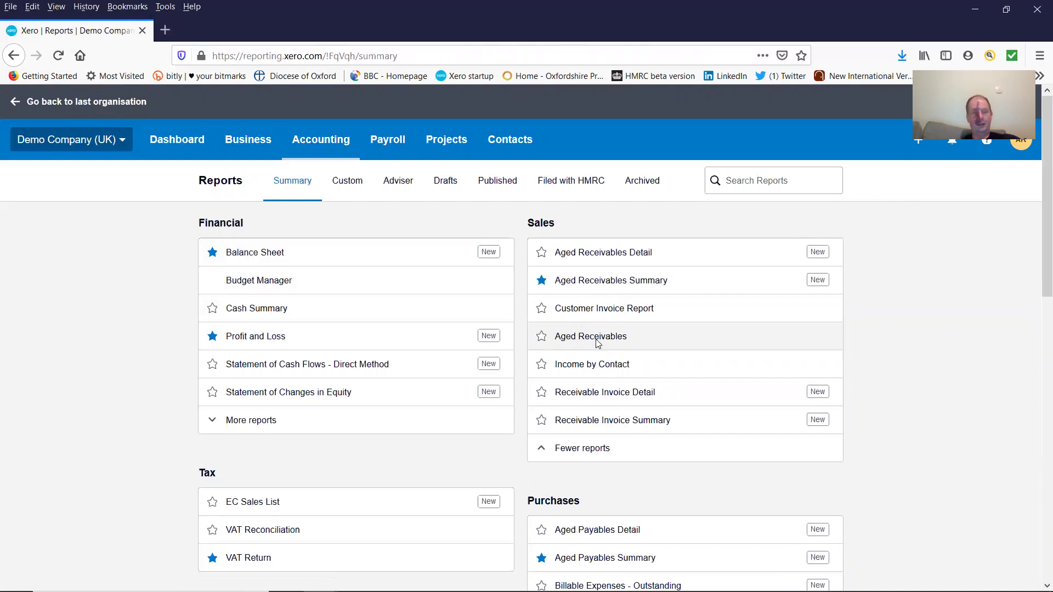
click(623, 340)
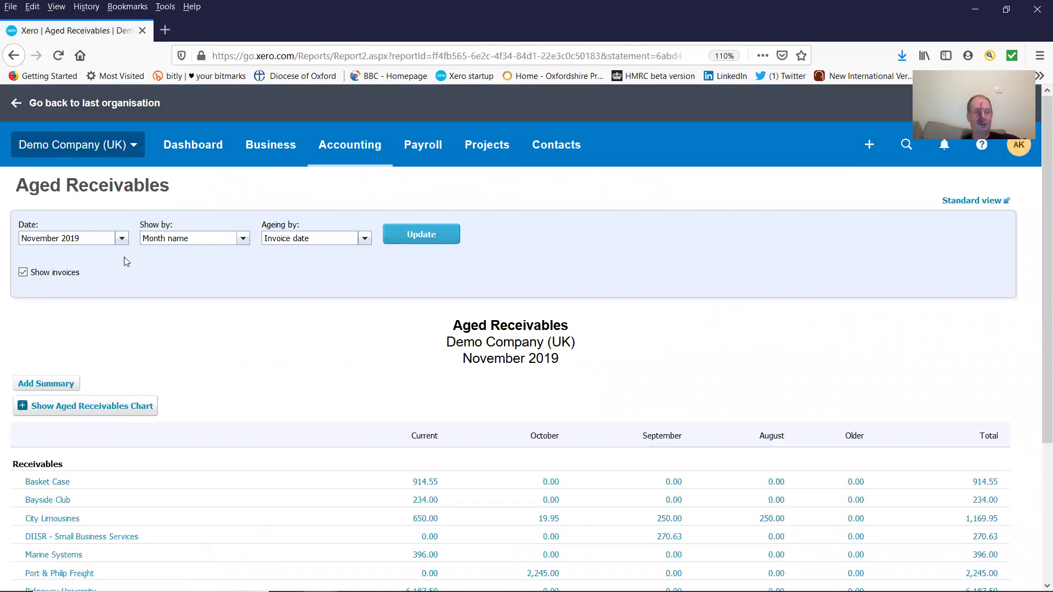
click(406, 235)
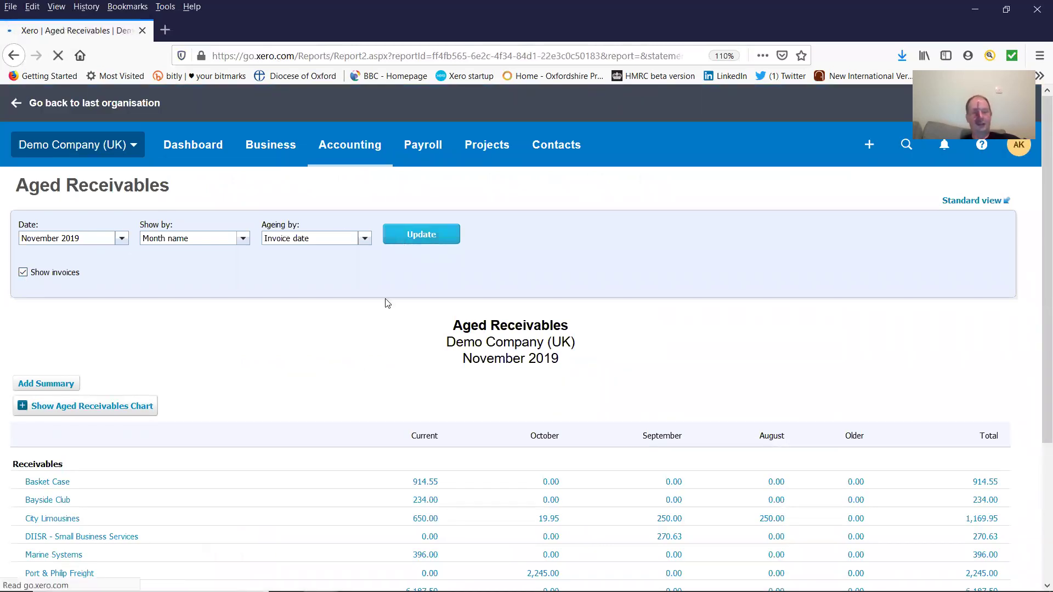
scroll(387, 302, down, 1)
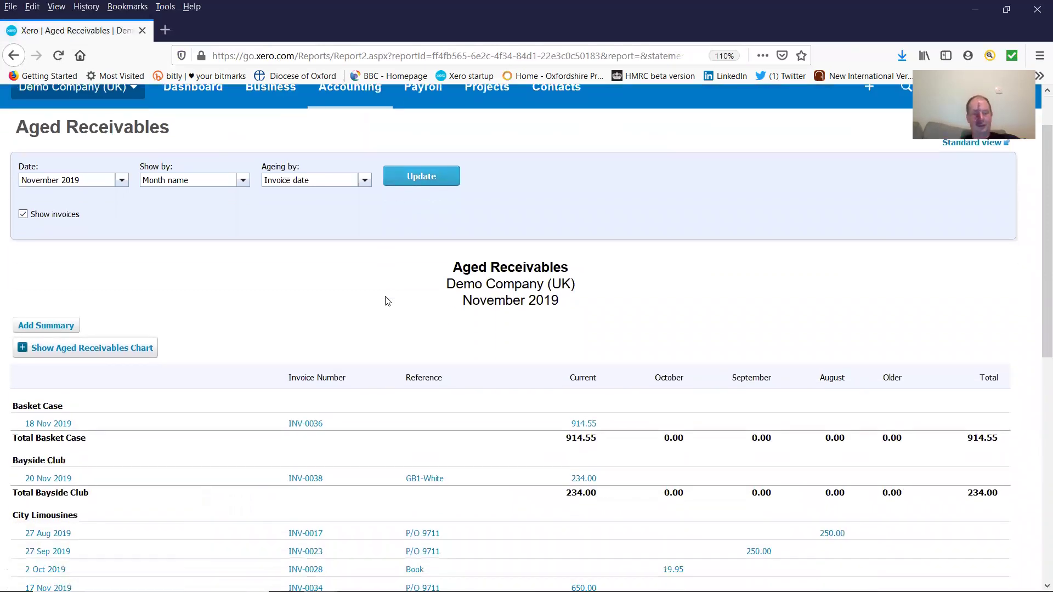
scroll(386, 299, down, 2)
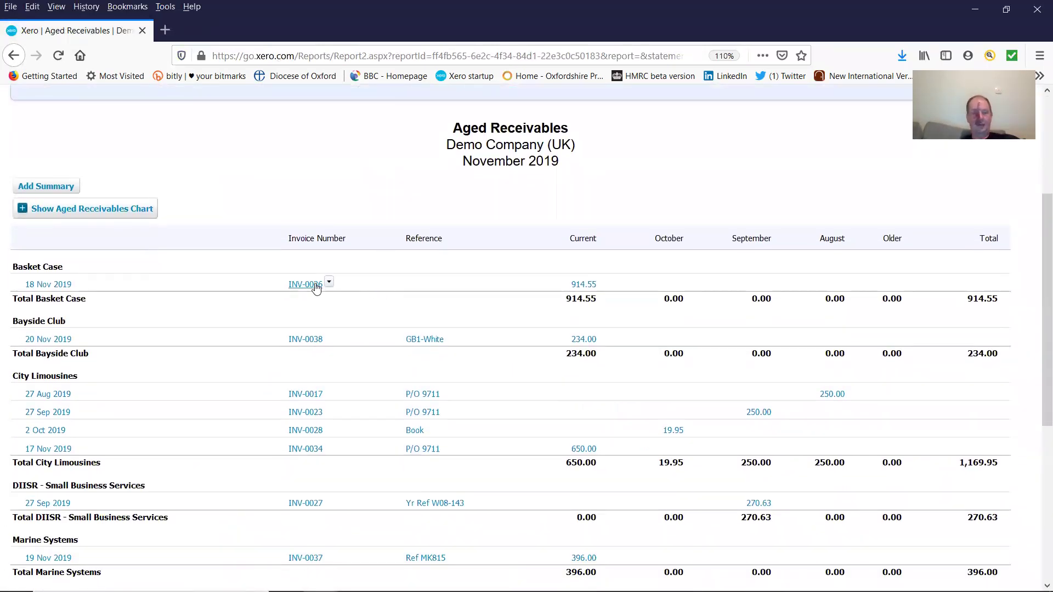
- On invoice INV-0036, set the payment to 23 Nov 2019 into 090 Business Bank Account, then return to the dashboard
click(316, 285)
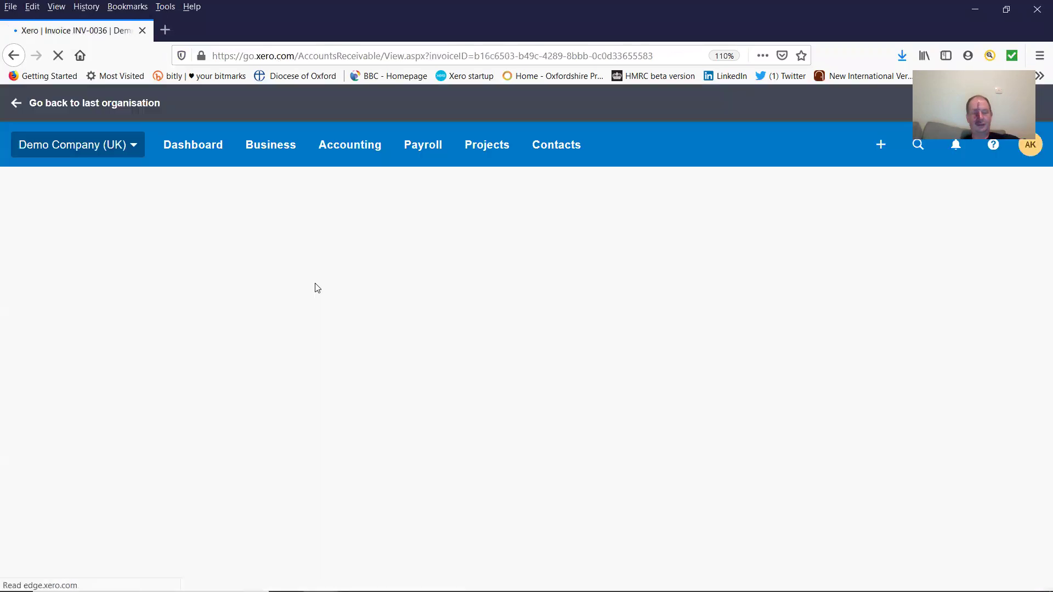
scroll(438, 332, down, 4)
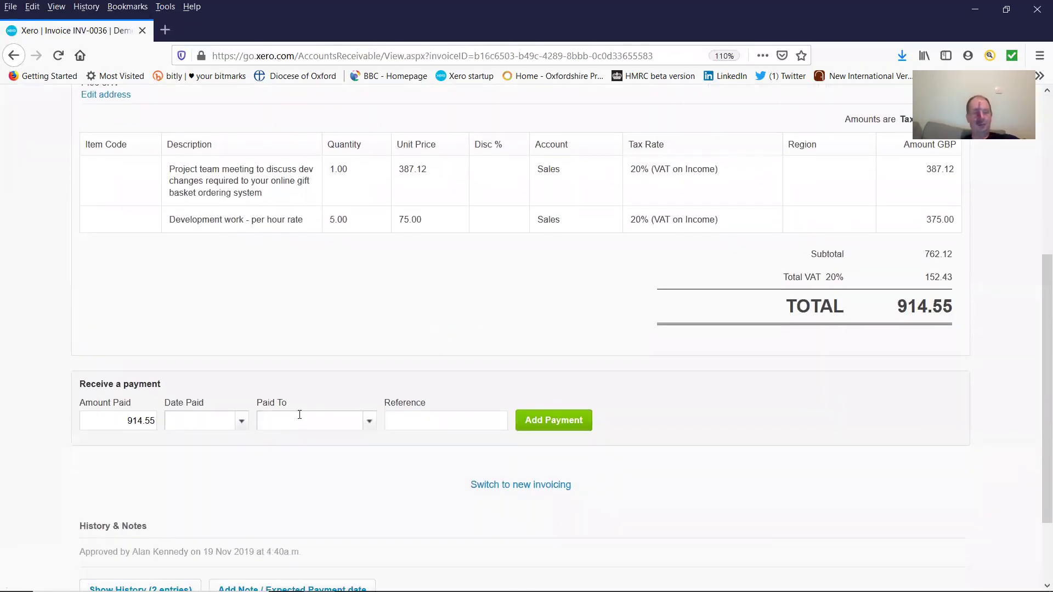
click(241, 422)
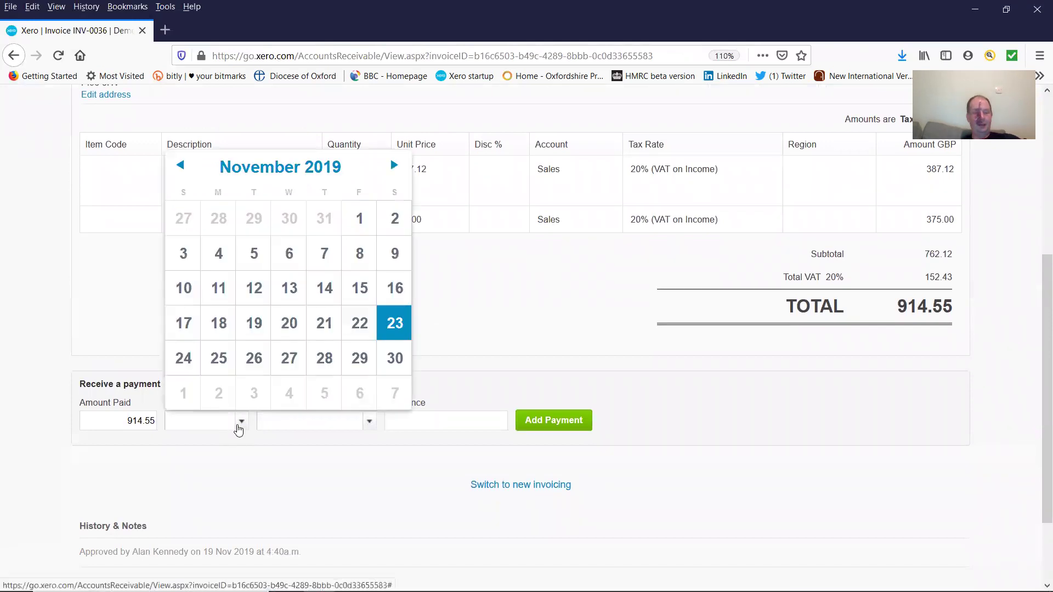
click(385, 330)
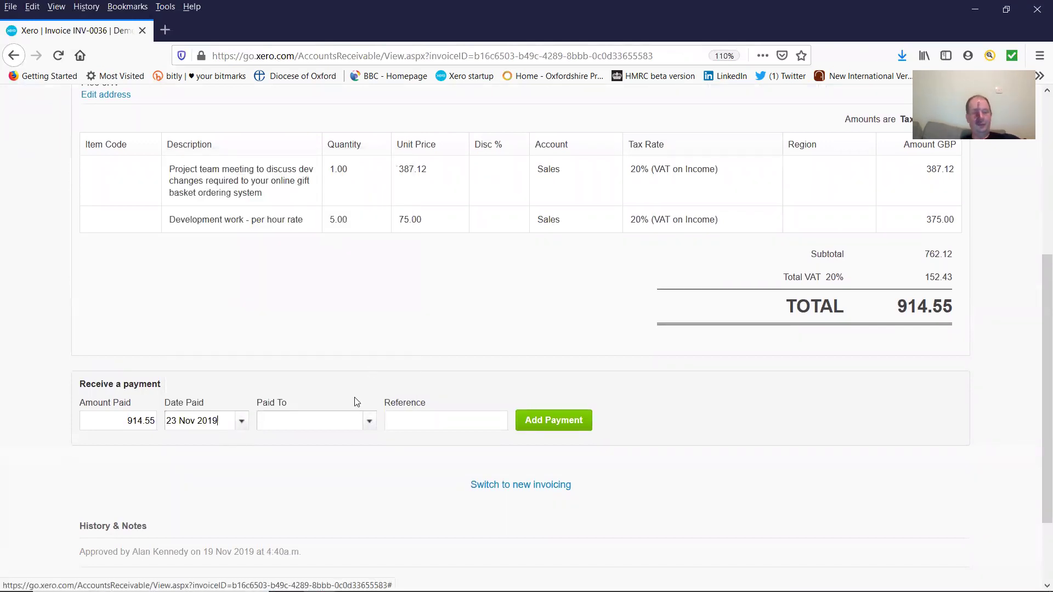
click(369, 421)
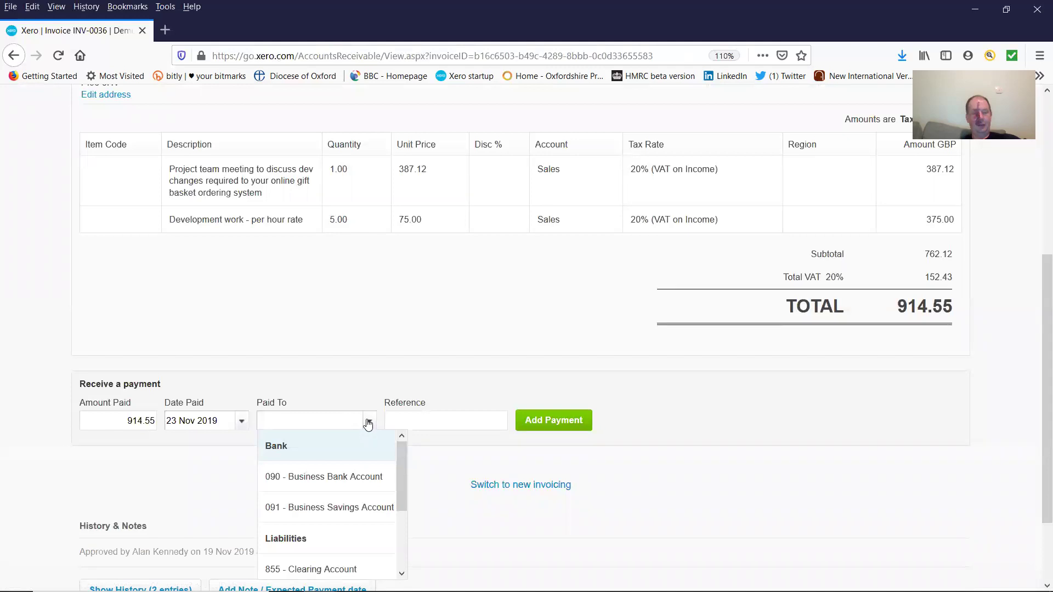
click(350, 476)
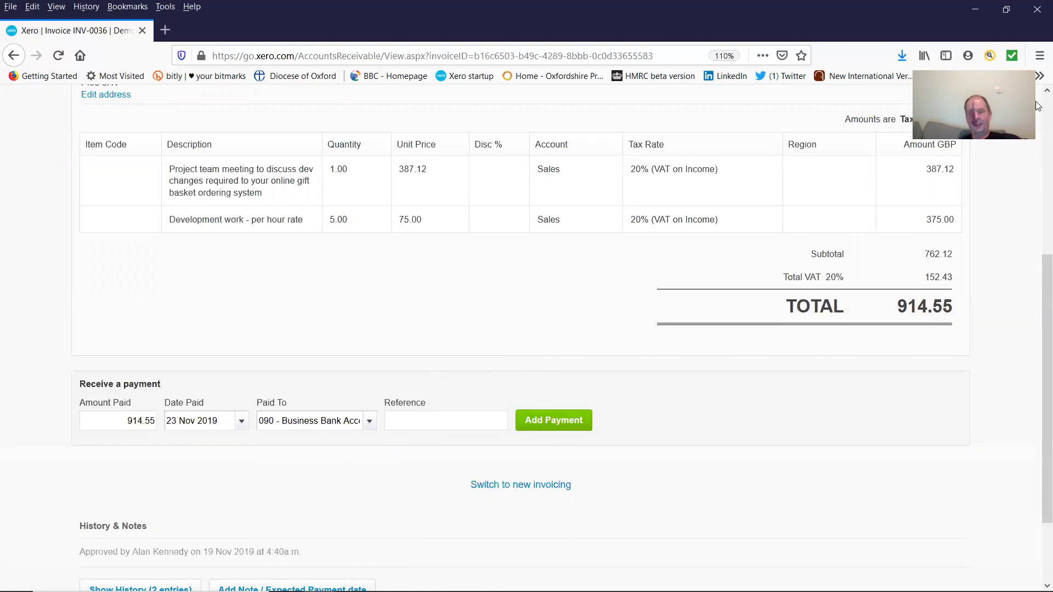
scroll(1037, 105, up, 5)
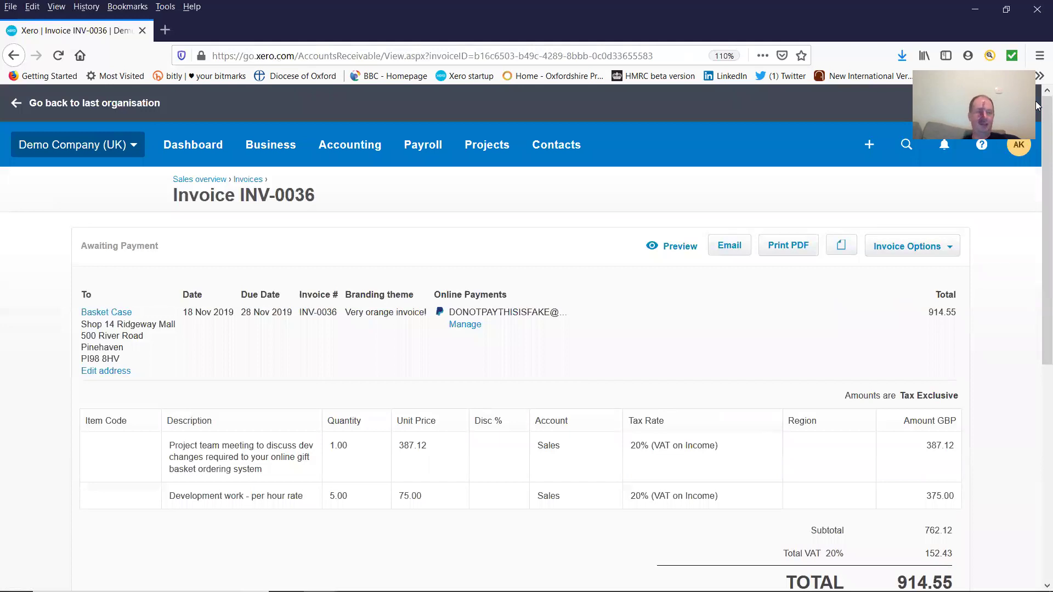
click(205, 147)
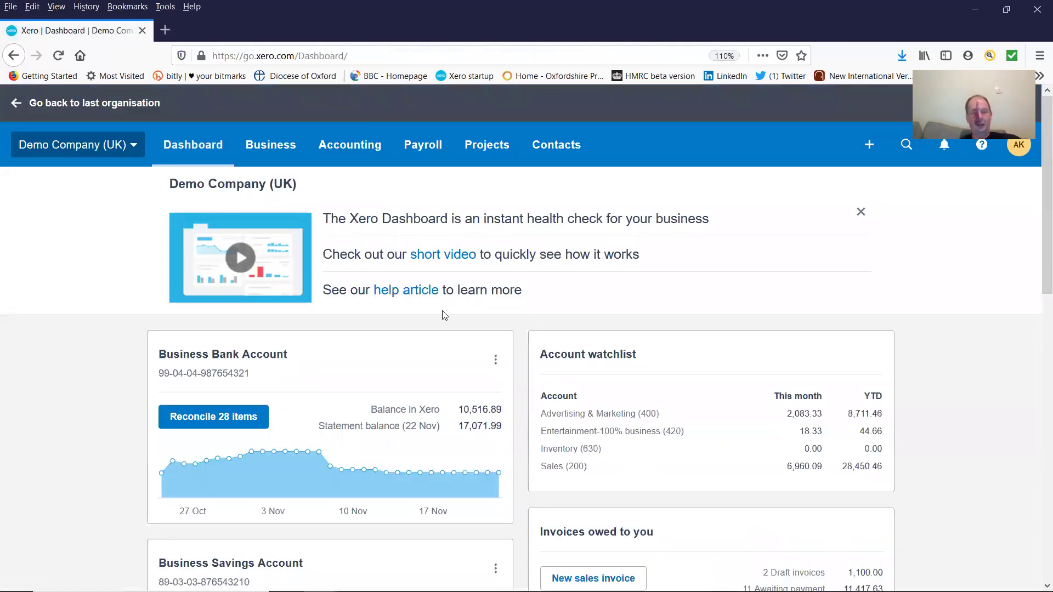
- Review the Business Bank Account reconciliation report at 23 Nov 2019, statement balance 17,071.99
click(495, 361)
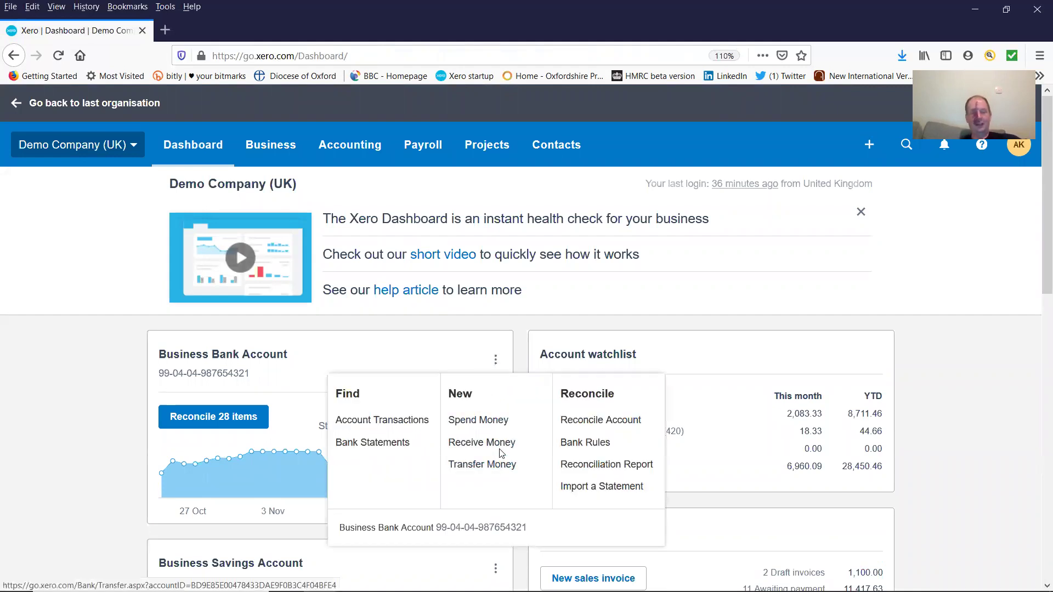
click(589, 421)
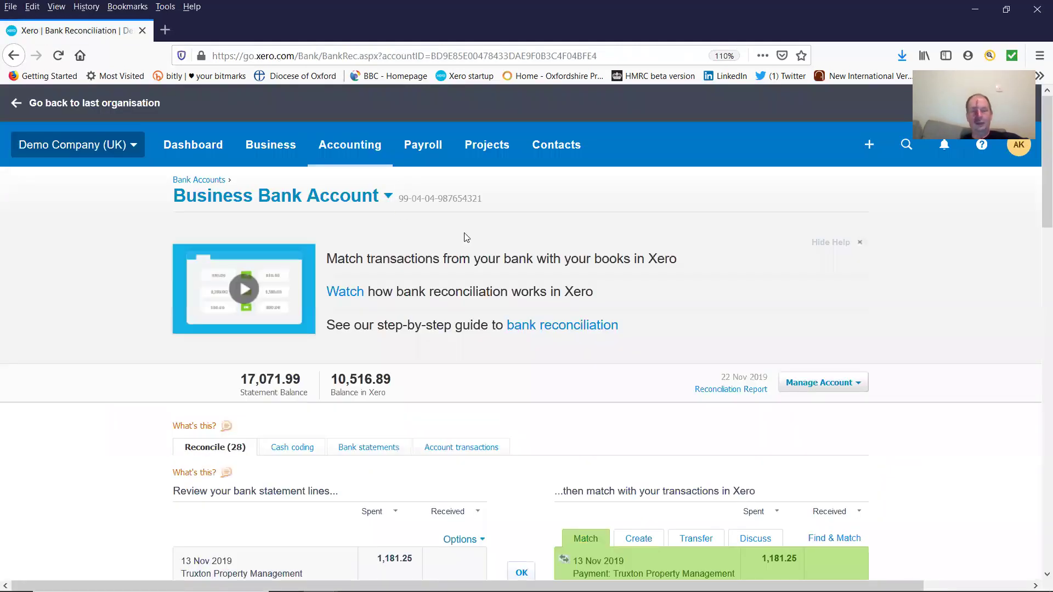
click(711, 393)
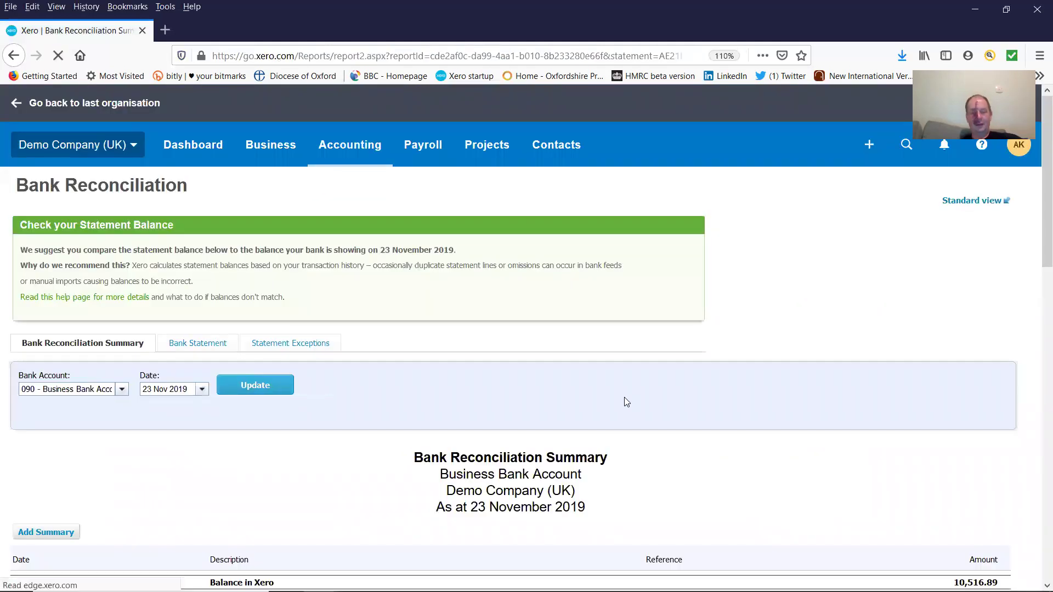
scroll(624, 397, down, 2)
scroll(624, 401, down, 3)
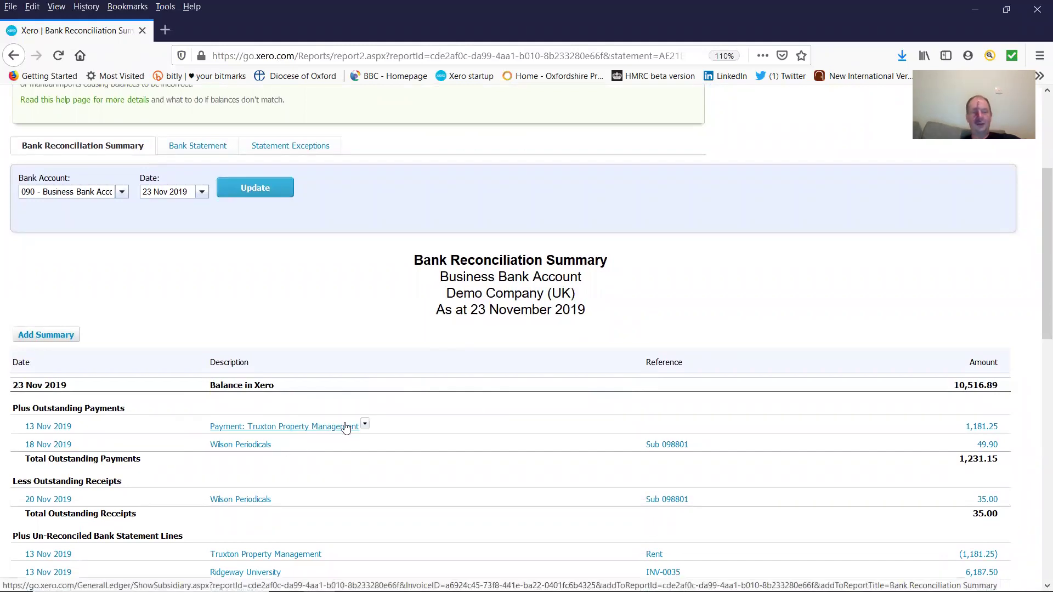
scroll(358, 523, down, 4)
scroll(358, 523, down, 1)
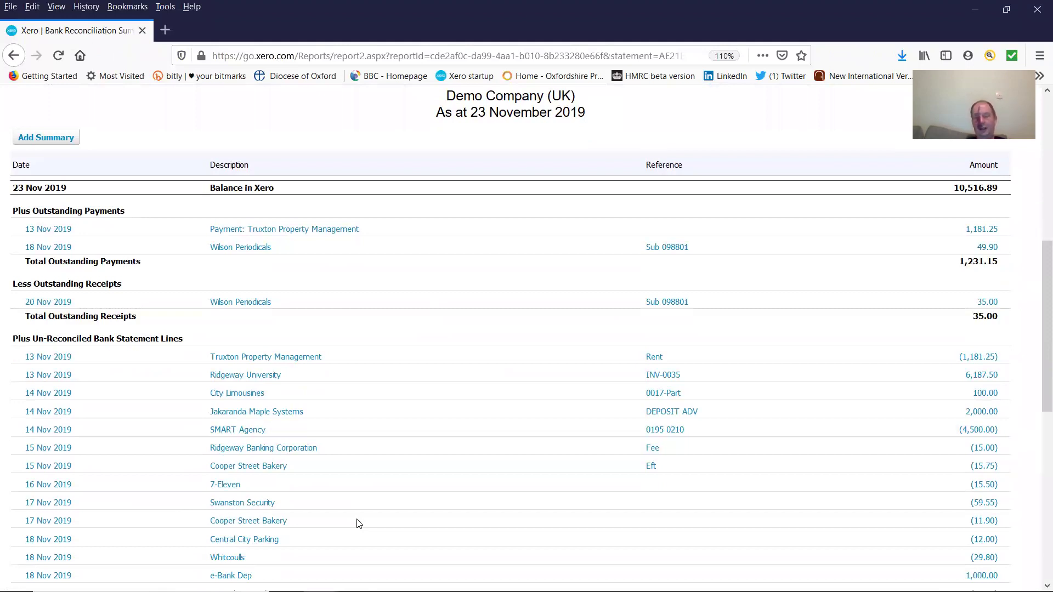
scroll(357, 523, down, 6)
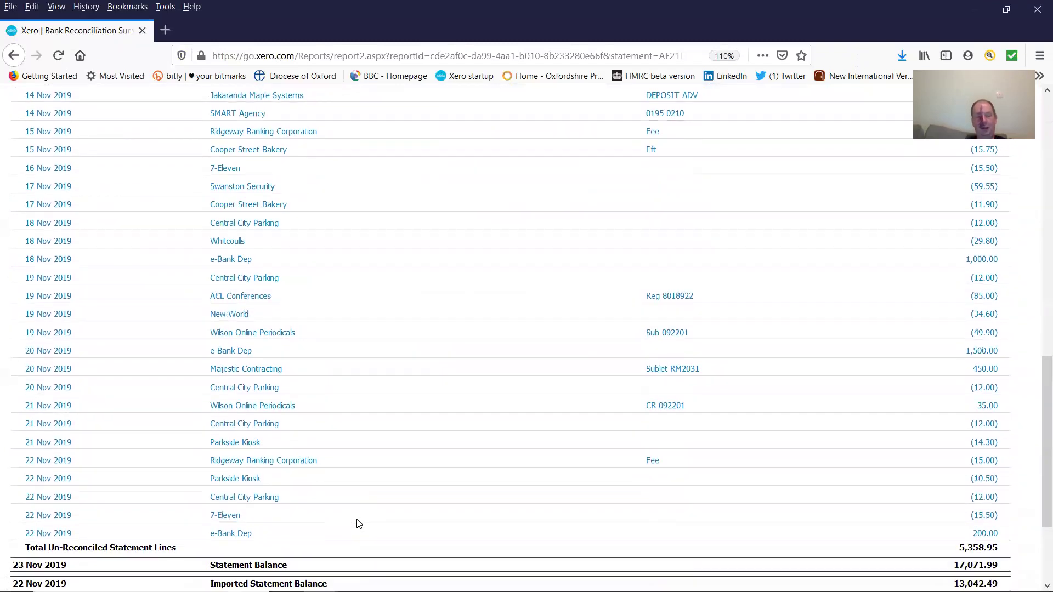
scroll(357, 524, up, 15)
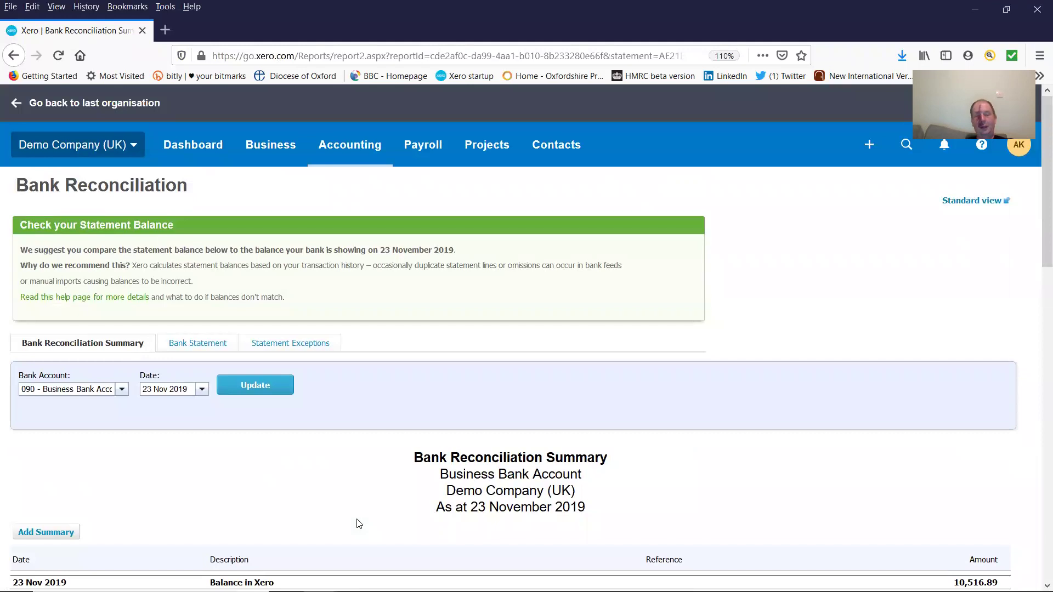
scroll(359, 524, down, 2)
scroll(359, 524, up, 2)
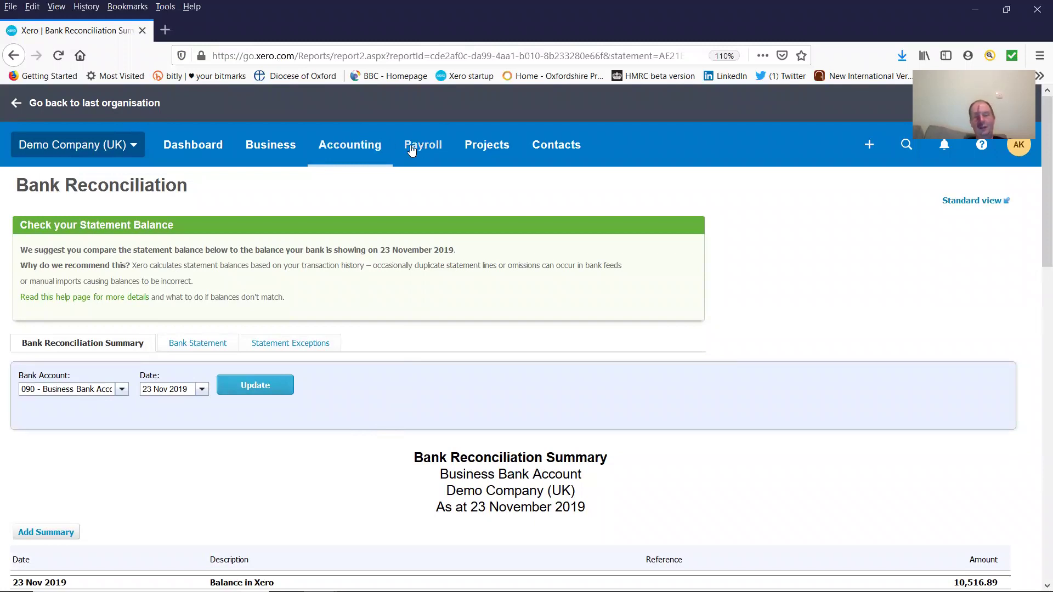
- Open the Reports summary with more Sales, Financial, Inventory and Accounting reports expanded
click(378, 152)
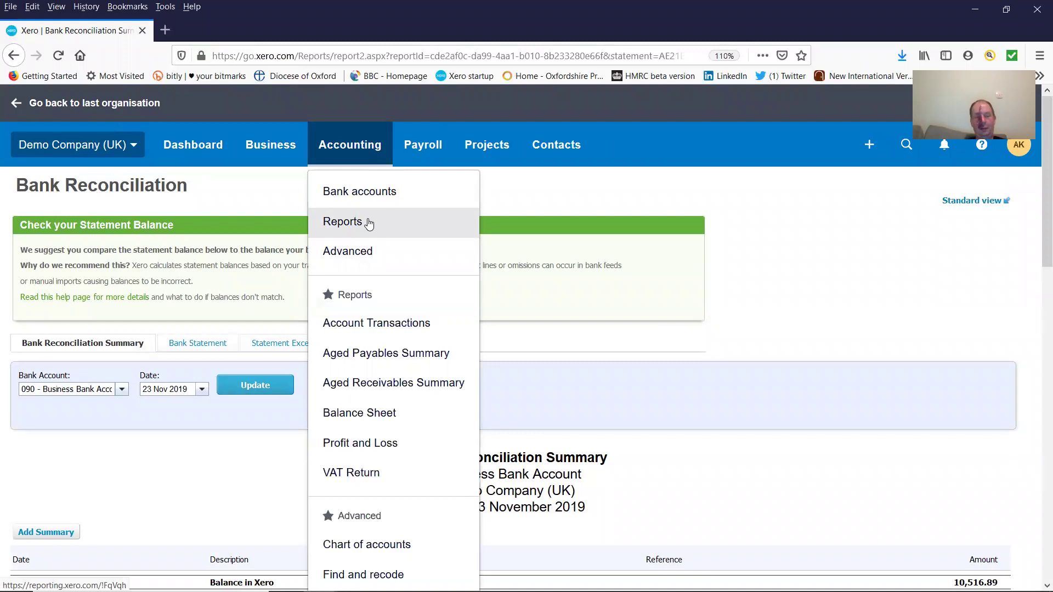
click(369, 223)
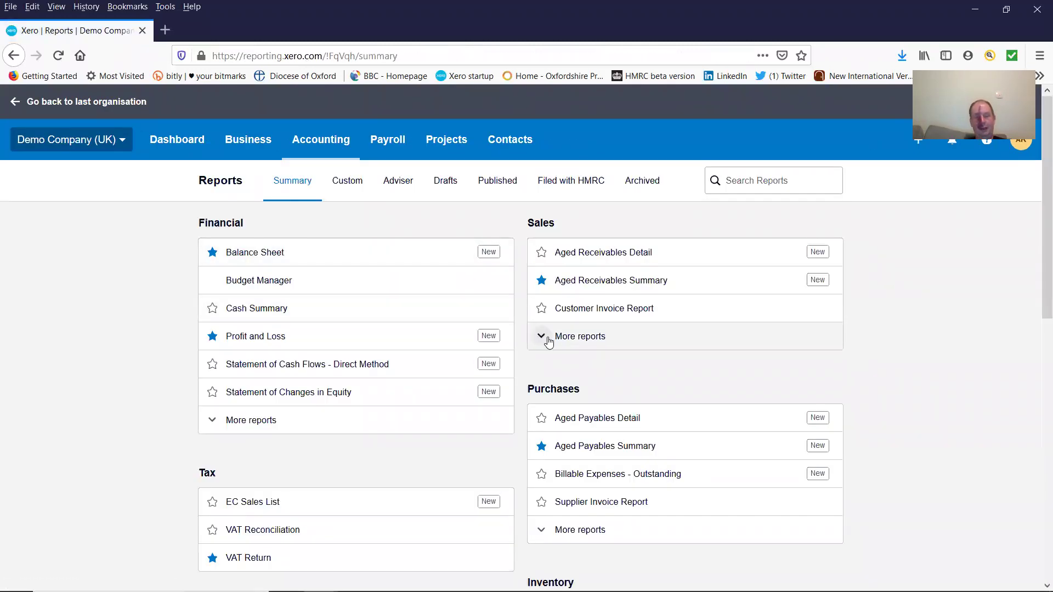
click(548, 340)
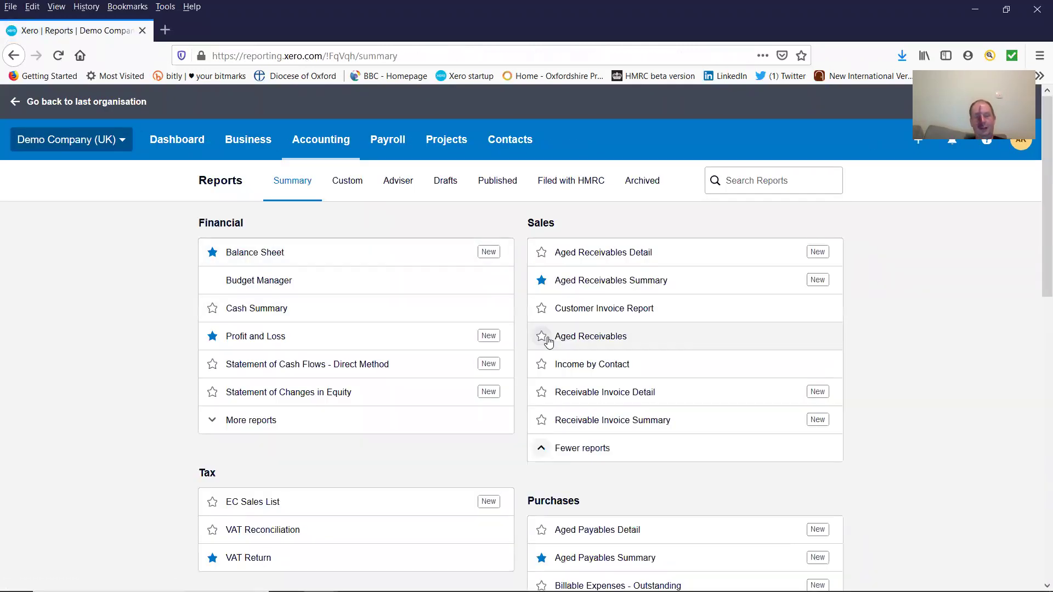
click(217, 427)
scroll(167, 427, down, 2)
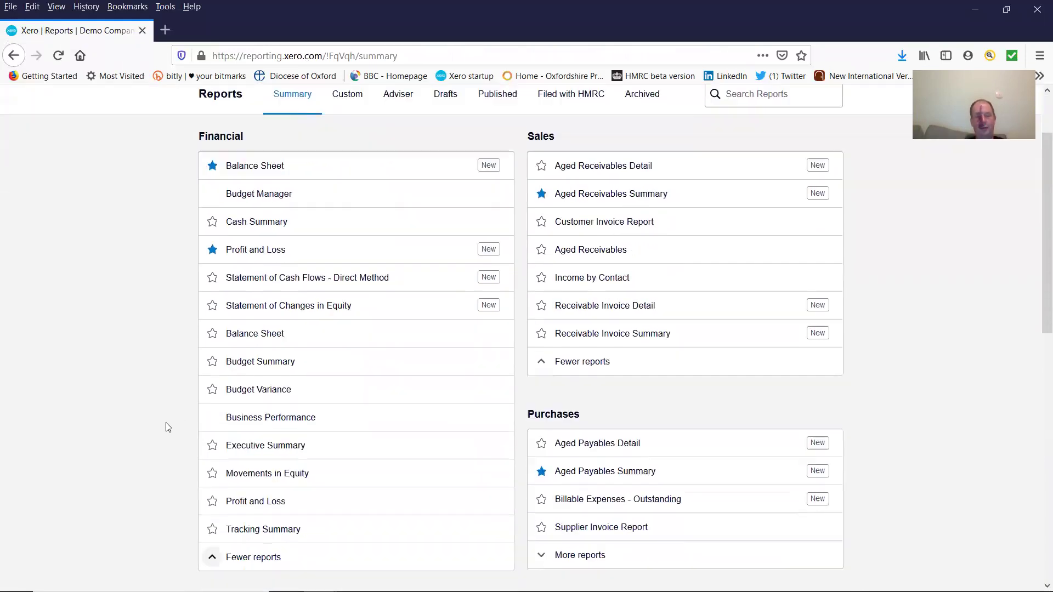
scroll(166, 426, down, 10)
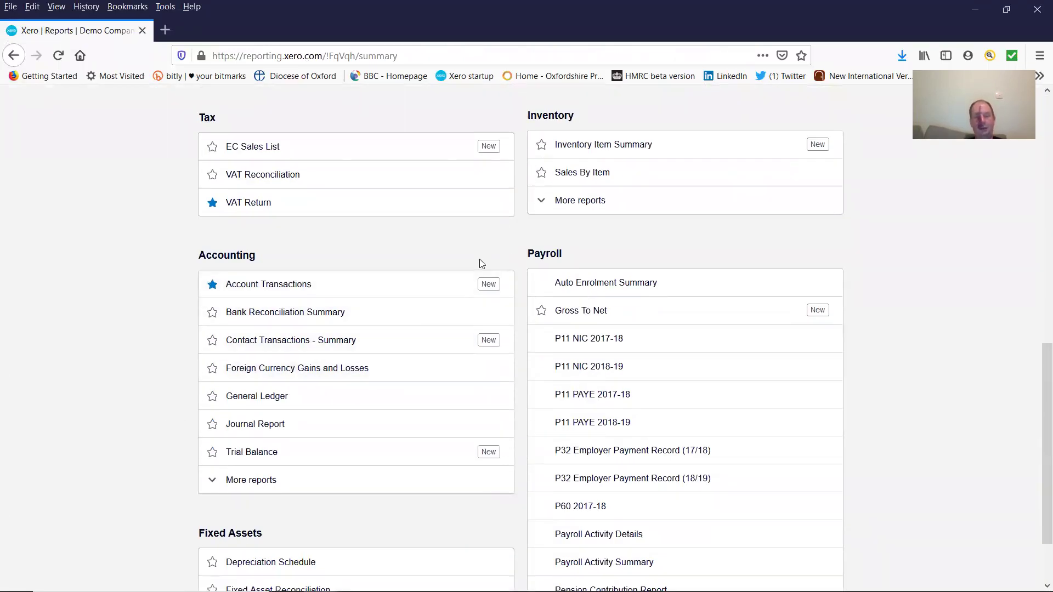
click(542, 200)
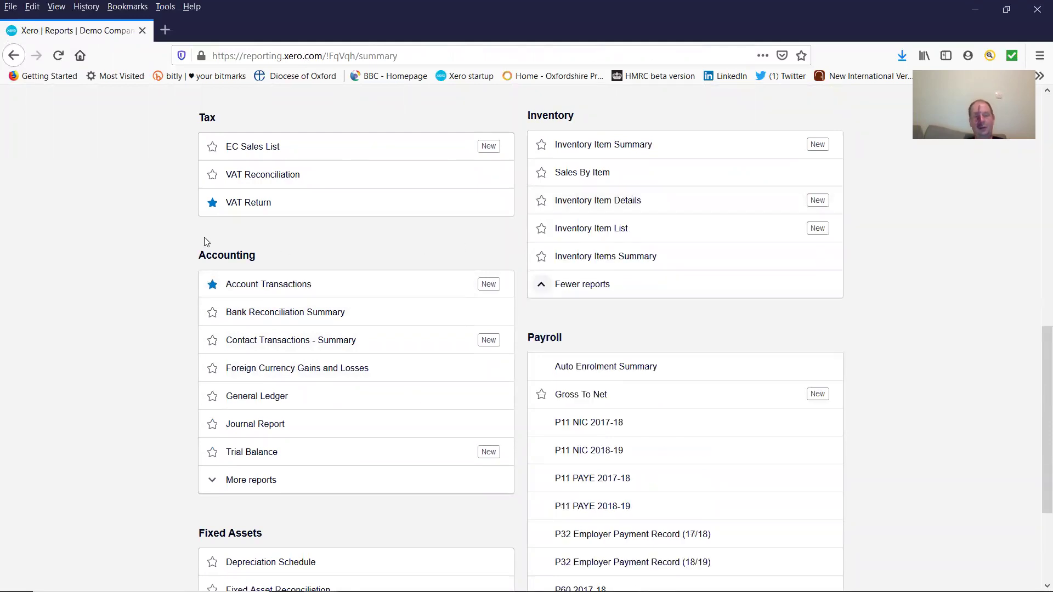
scroll(5, 257, down, 3)
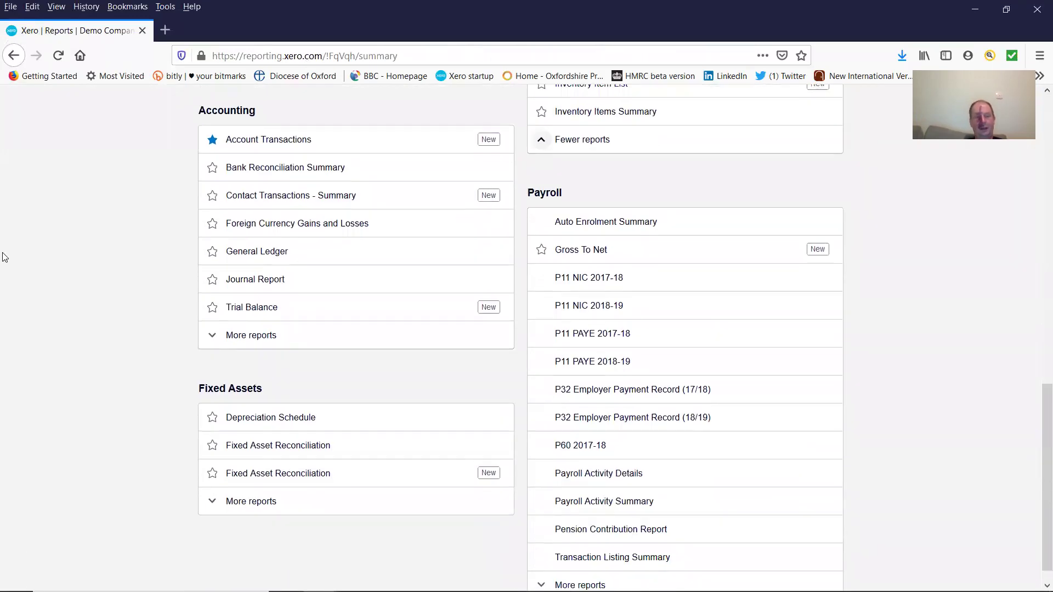
click(213, 335)
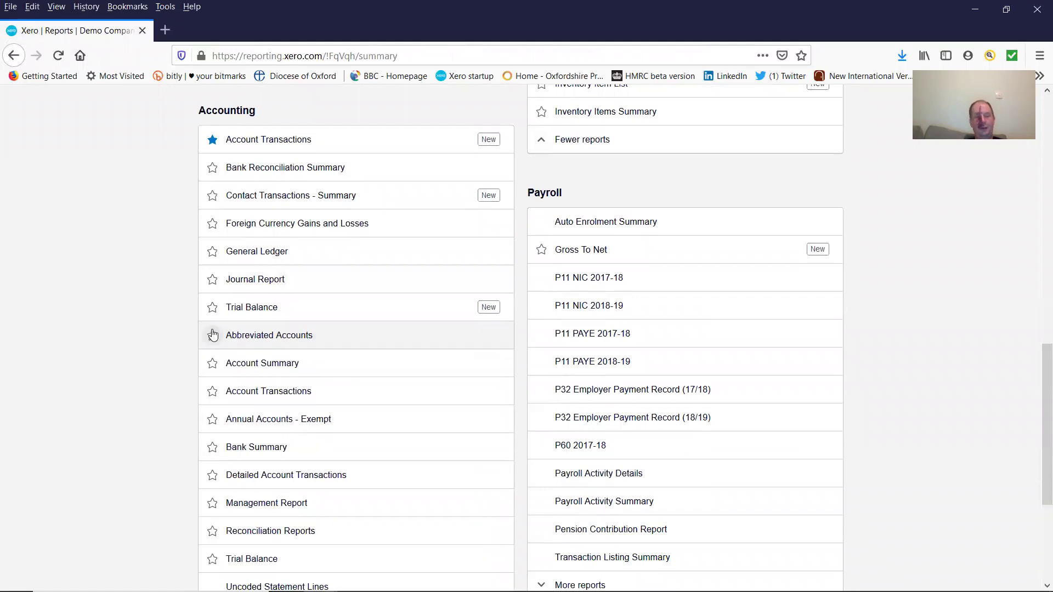
scroll(49, 333, up, 15)
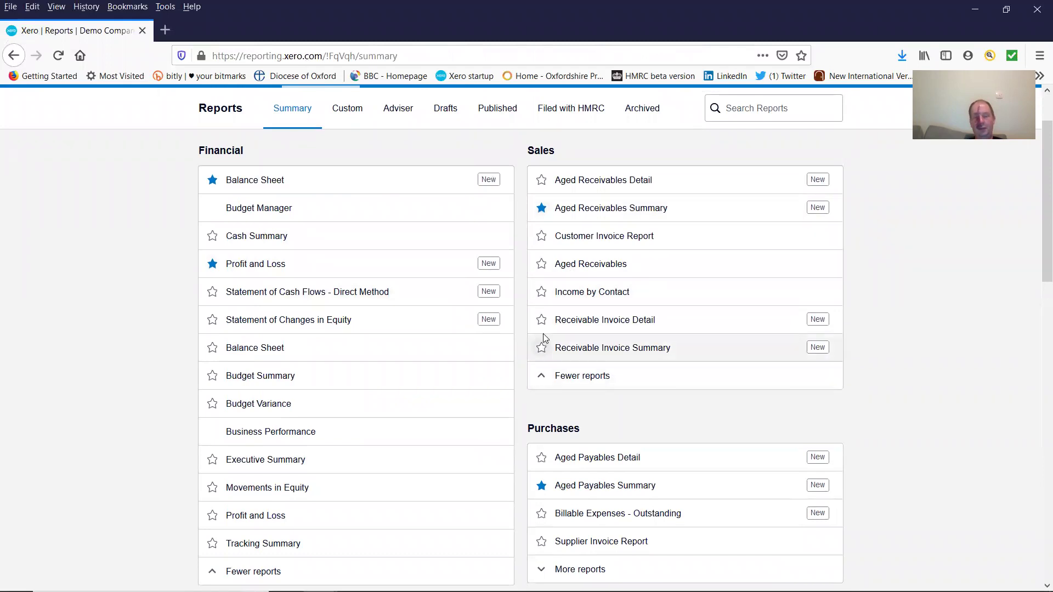
- Favourite Aged Receivables, and move the Profit and Loss and Balance Sheet stars to their second entries
click(540, 264)
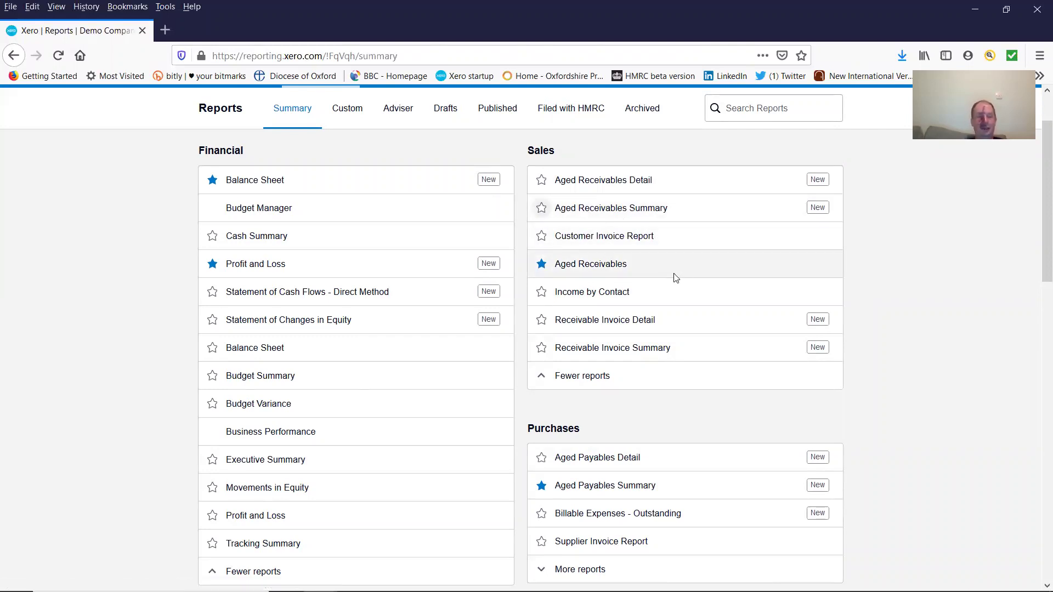
scroll(676, 278, down, 1)
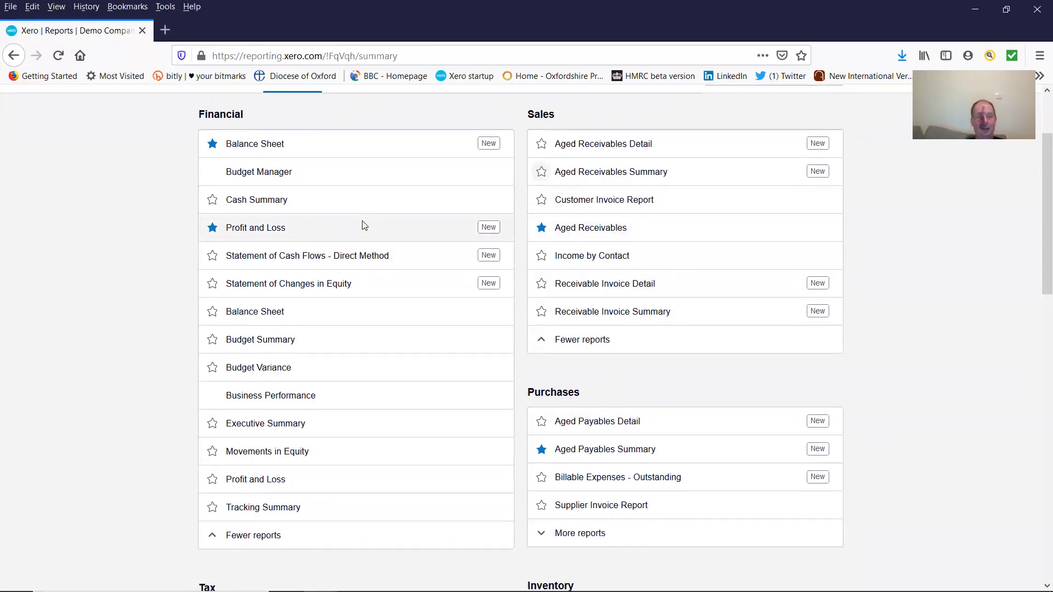
click(213, 229)
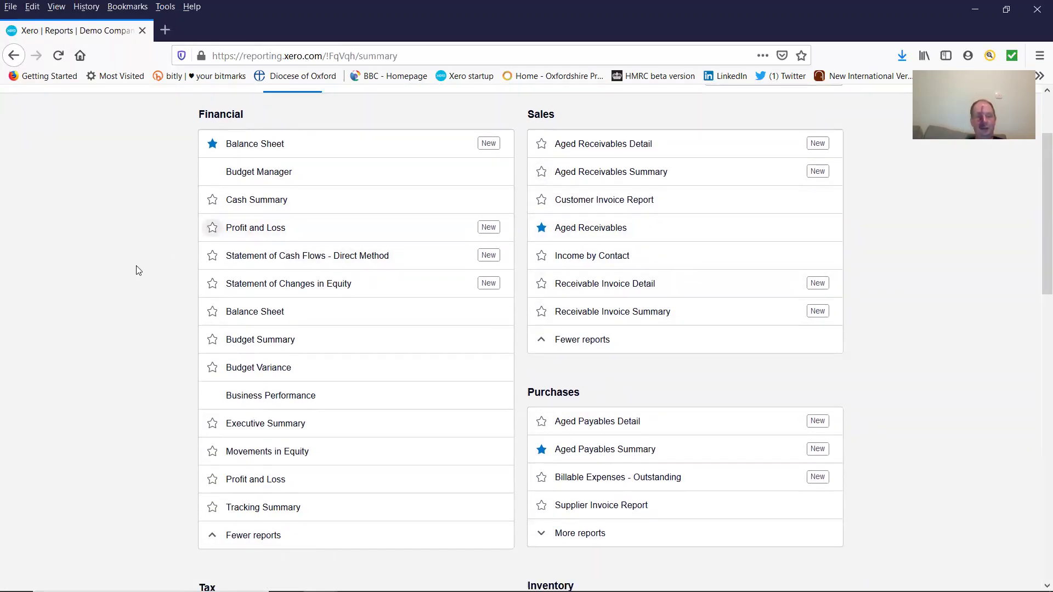
scroll(138, 271, down, 2)
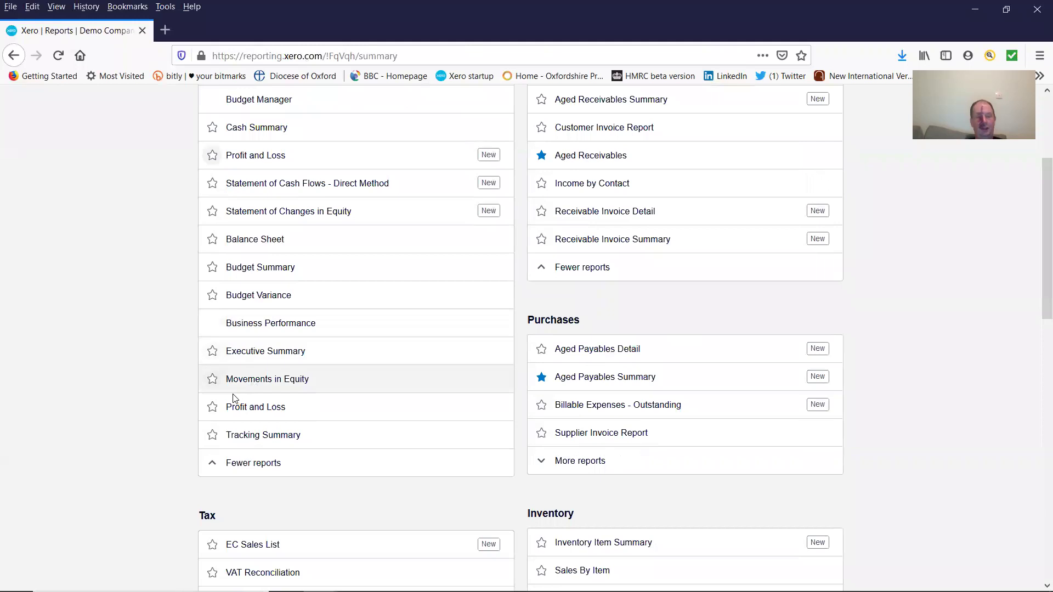
click(213, 407)
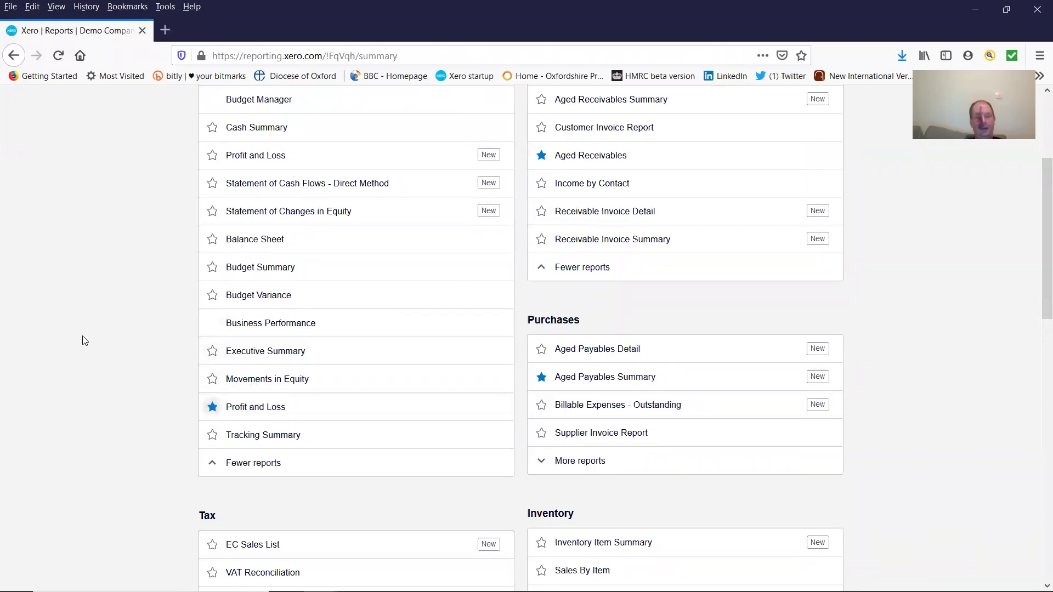
scroll(85, 341, down, 1)
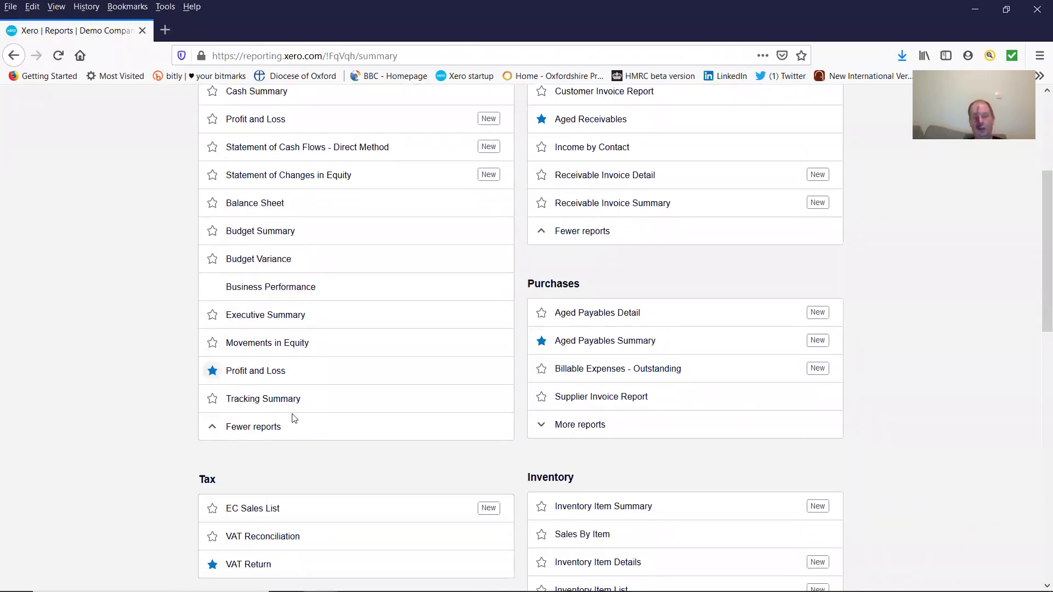
scroll(271, 301, up, 2)
scroll(271, 301, up, 2)
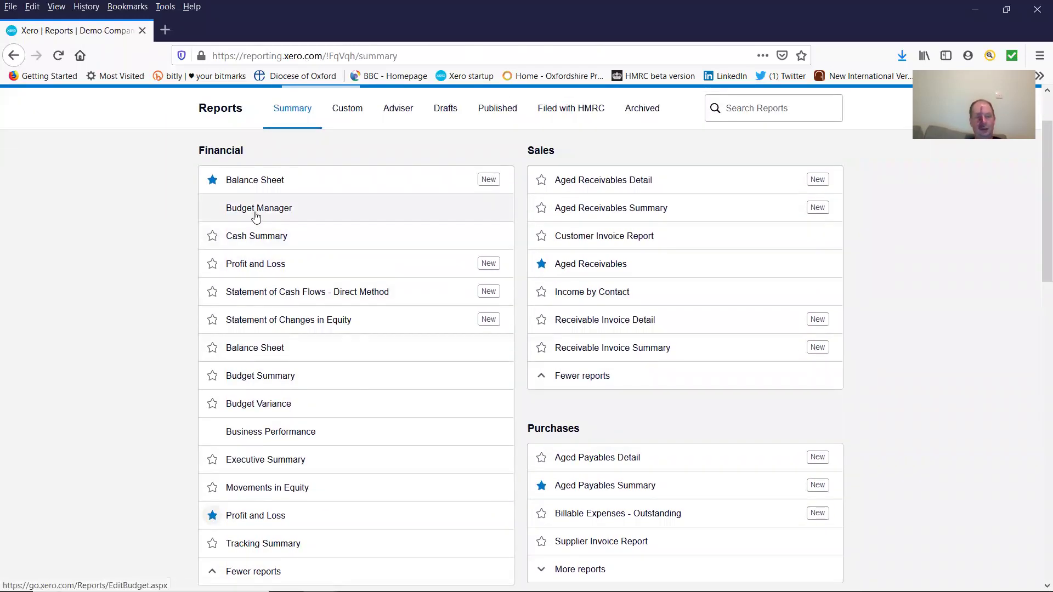
click(212, 180)
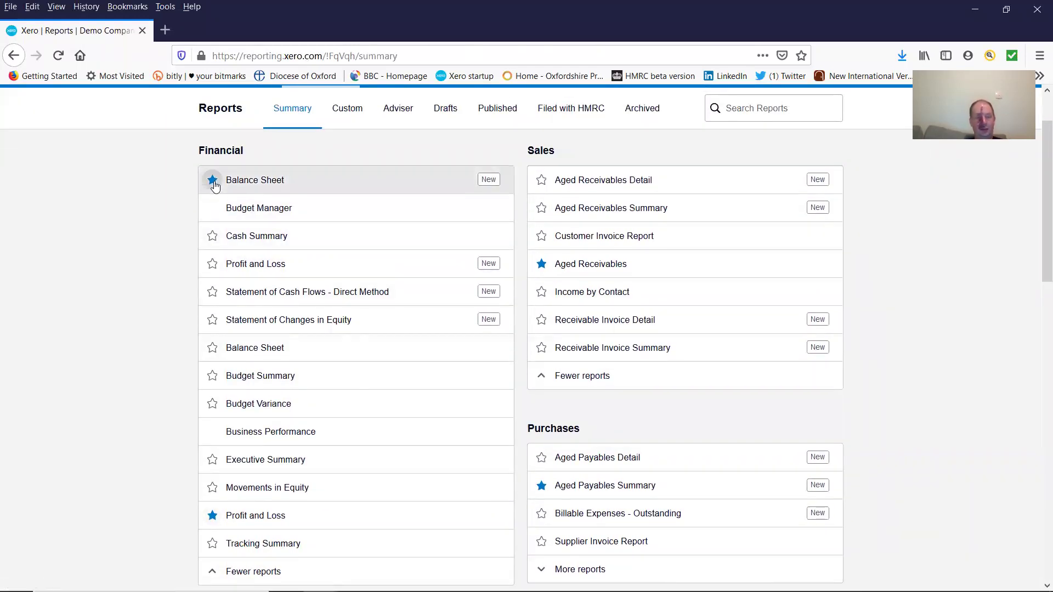
click(212, 349)
- Mark the lower Account Transactions report and General Ledger as favourites
scroll(118, 337, down, 2)
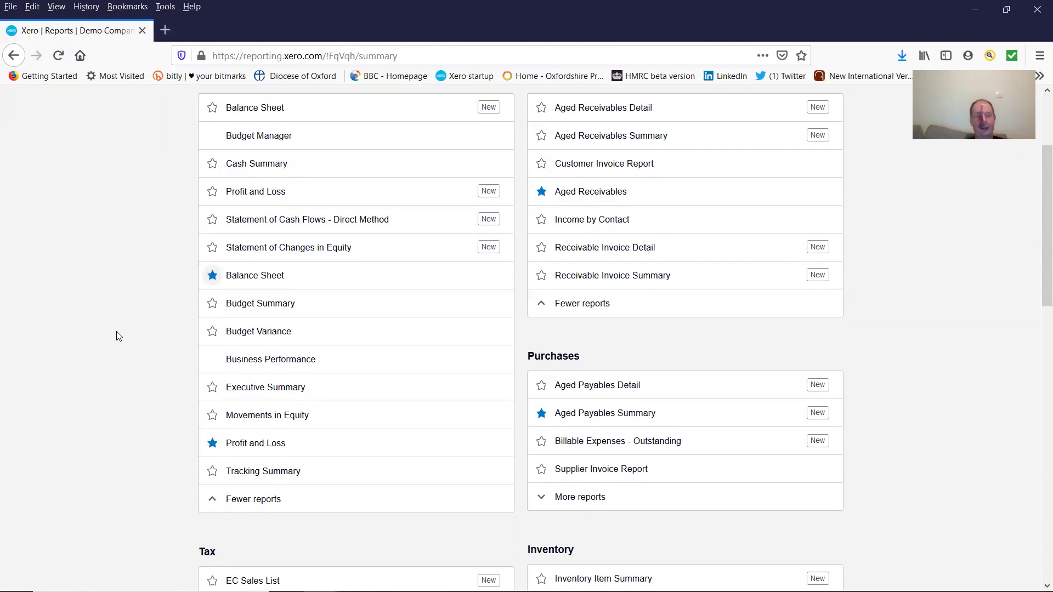
scroll(118, 337, down, 6)
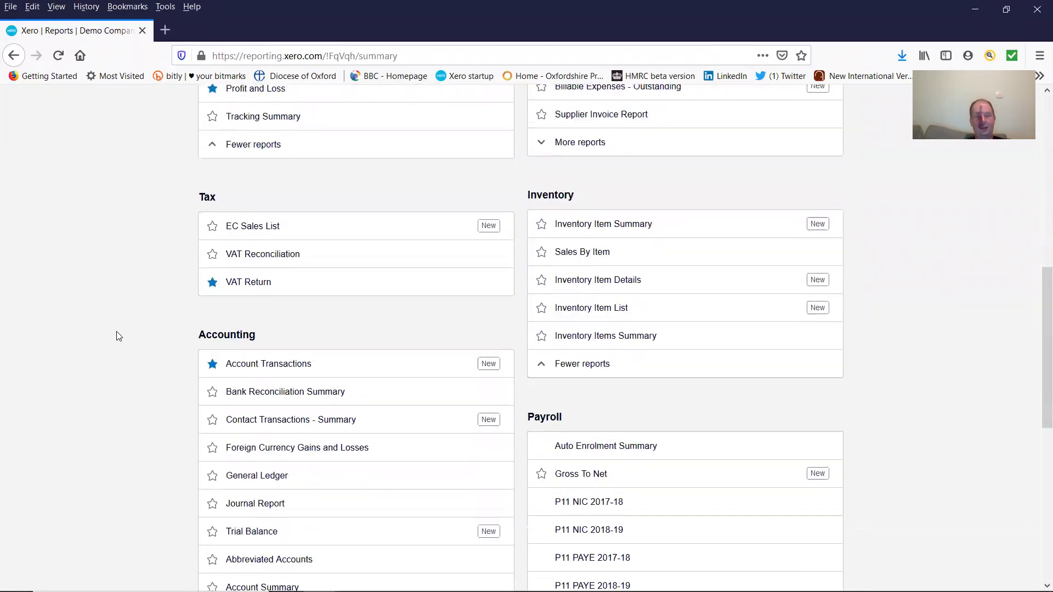
scroll(118, 337, down, 4)
scroll(118, 336, up, 2)
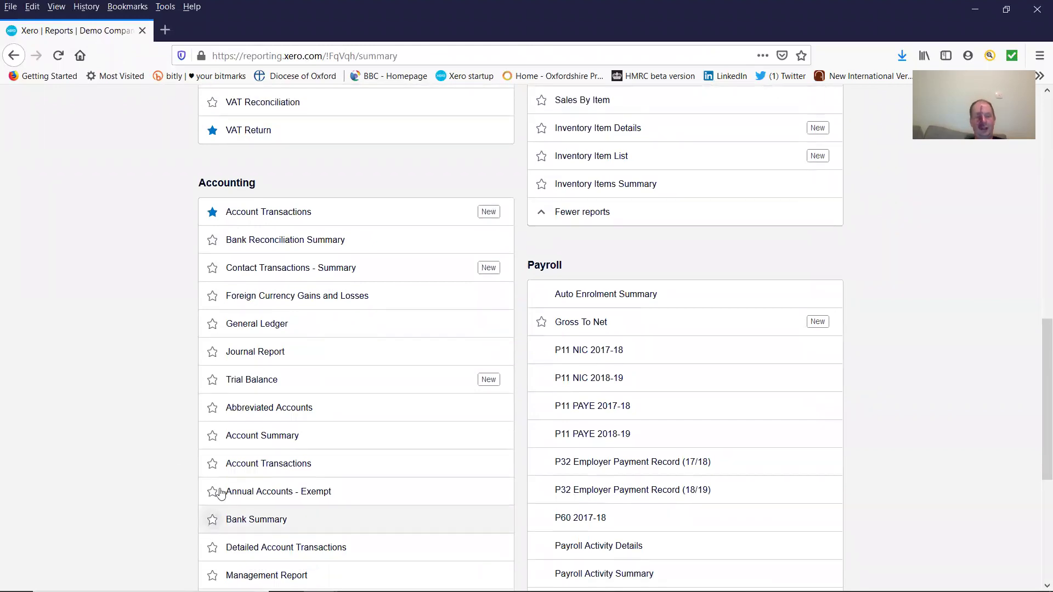
click(212, 464)
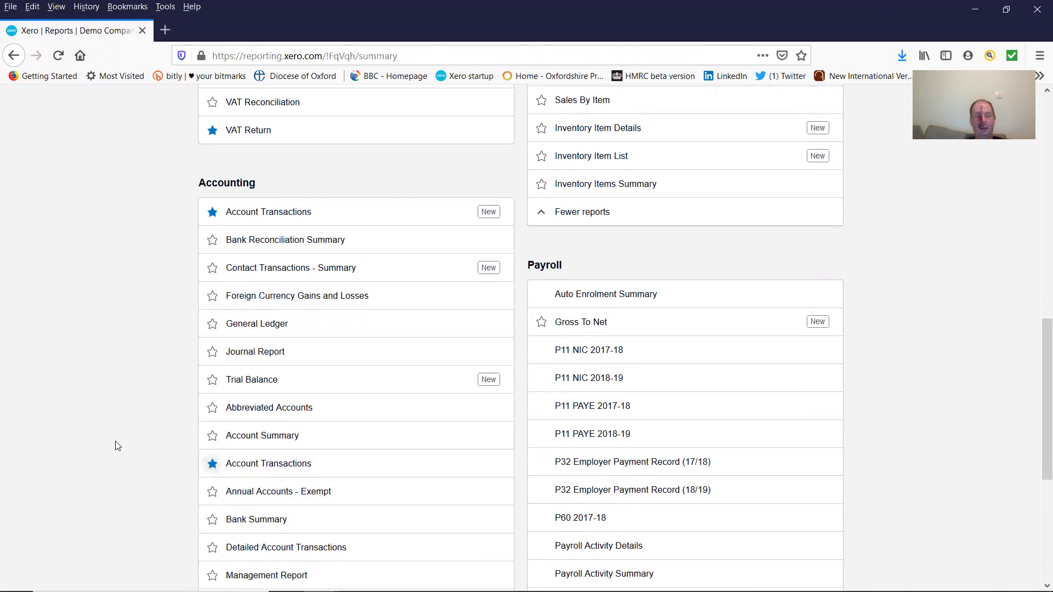
click(212, 324)
scroll(99, 337, down, 3)
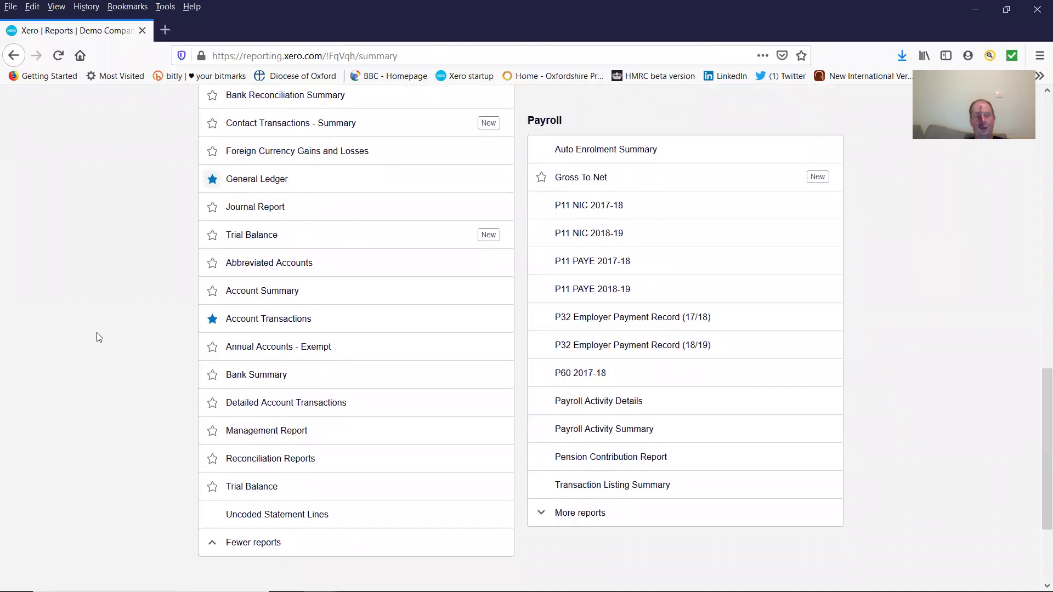
scroll(98, 337, up, 2)
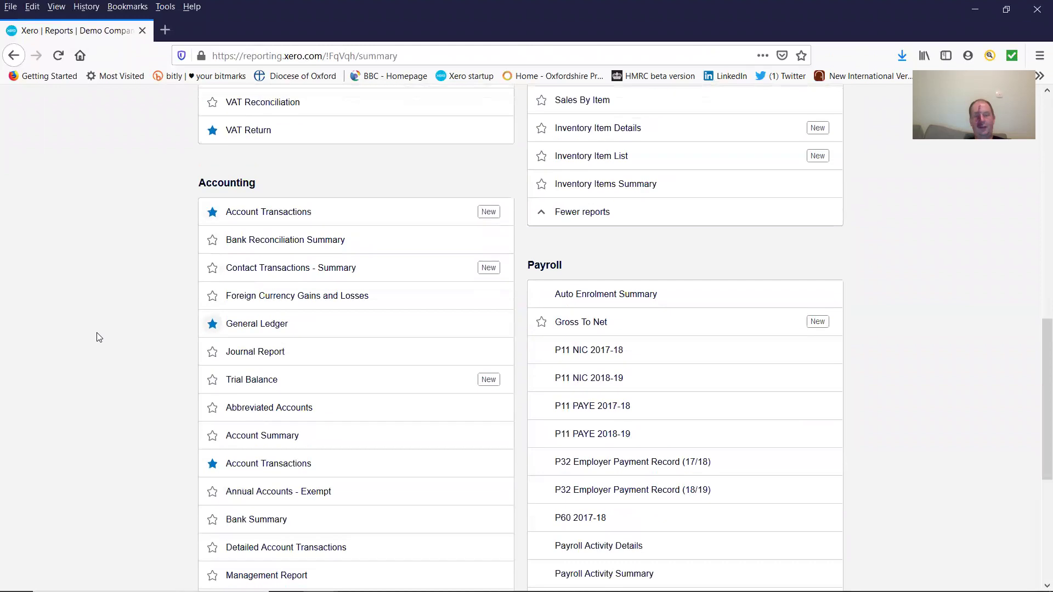
scroll(98, 338, up, 5)
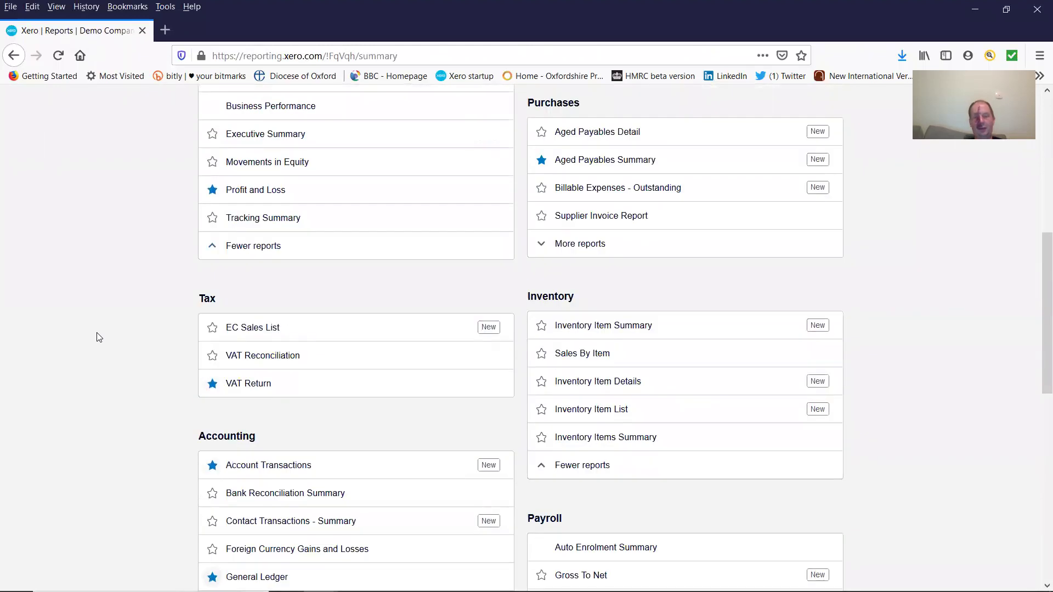
- Favourite Aged Payables and the lower Trial Balance, and unstar Aged Payables Summary
click(553, 244)
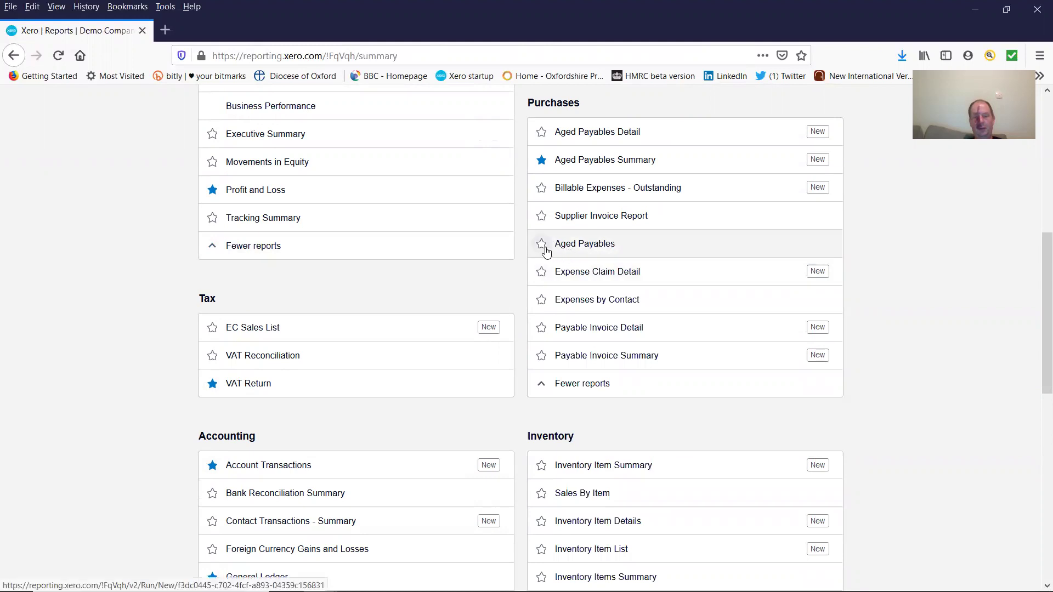
click(541, 243)
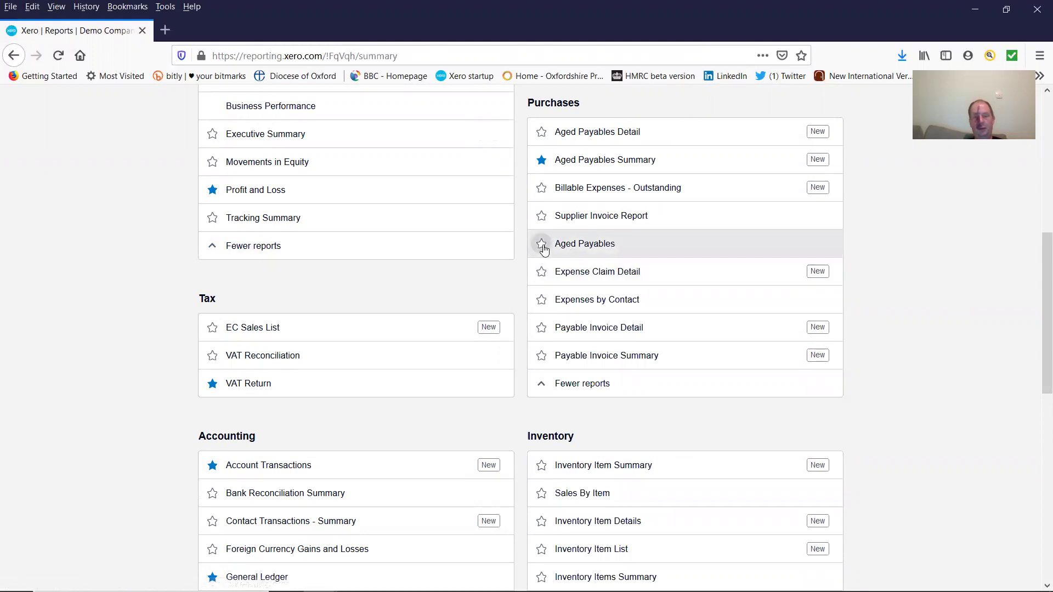
click(542, 159)
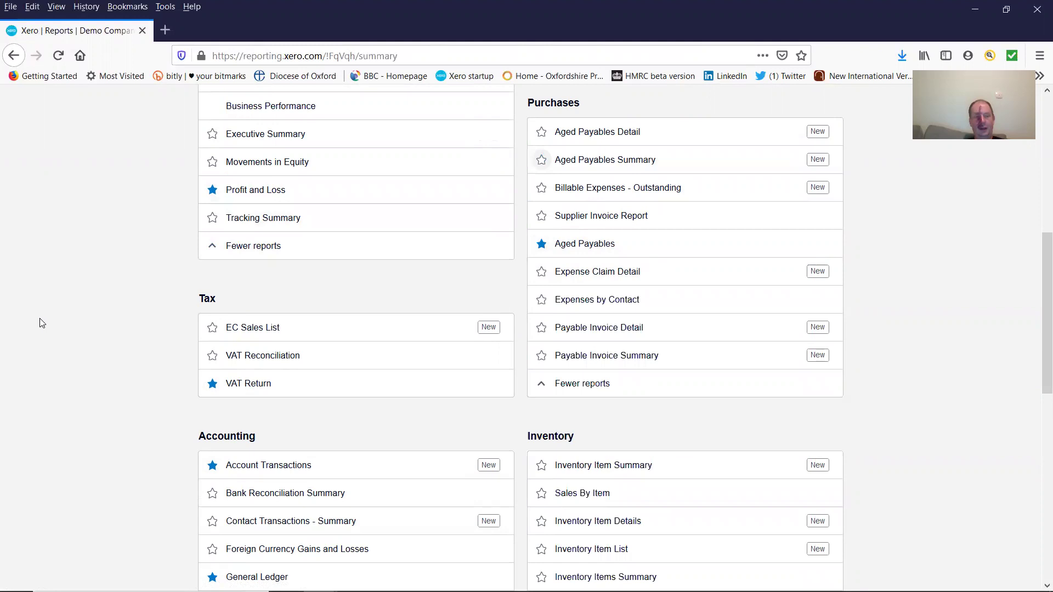
scroll(61, 323, down, 6)
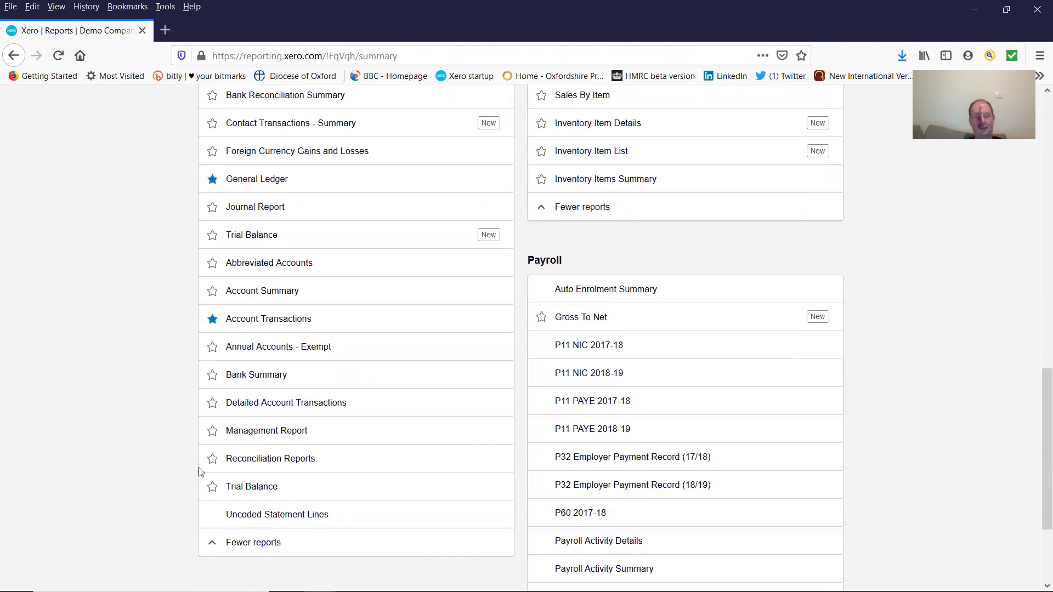
click(212, 488)
scroll(88, 387, down, 2)
scroll(88, 387, up, 15)
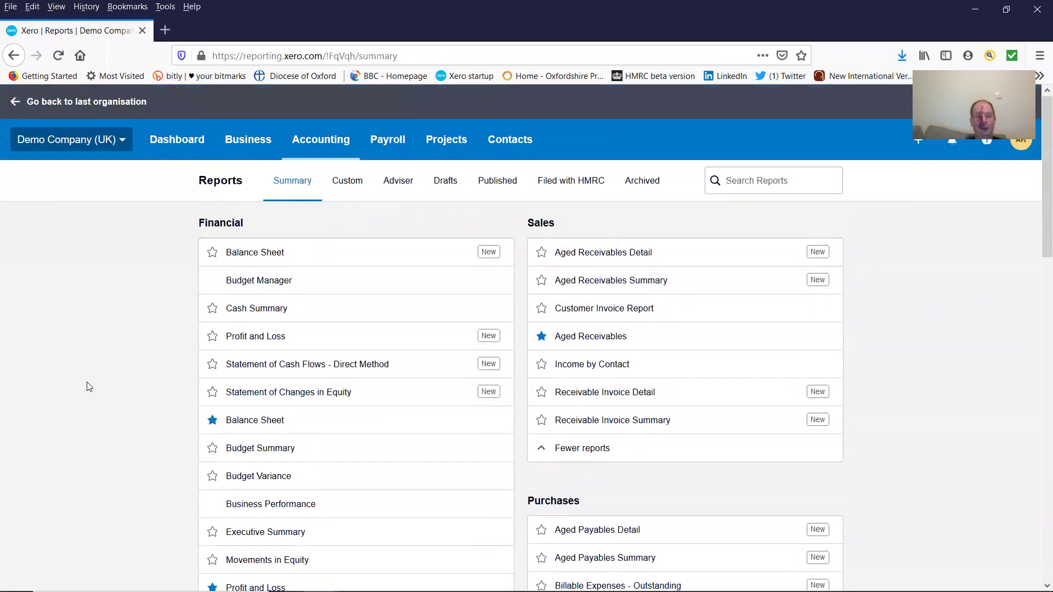
- Open Profit and Loss and compare 1-month periods with the previous 11, budget (None)
click(344, 143)
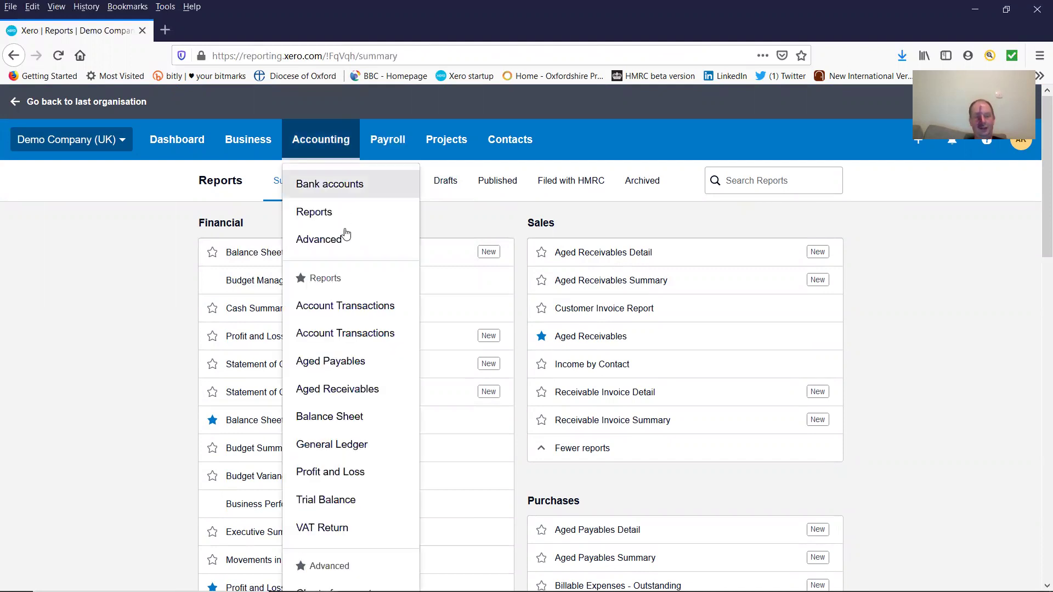
click(341, 478)
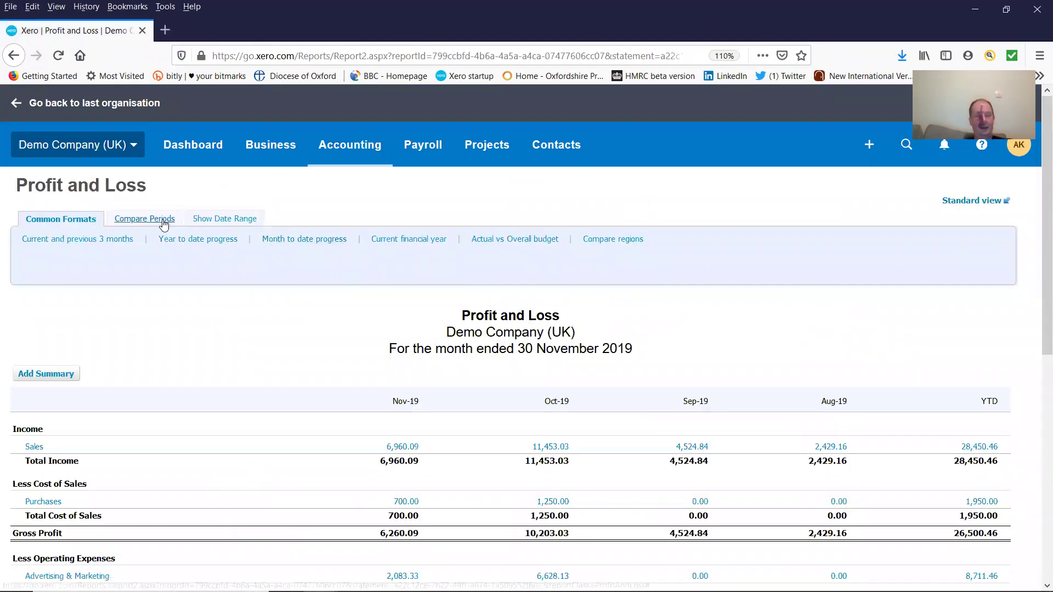
click(162, 222)
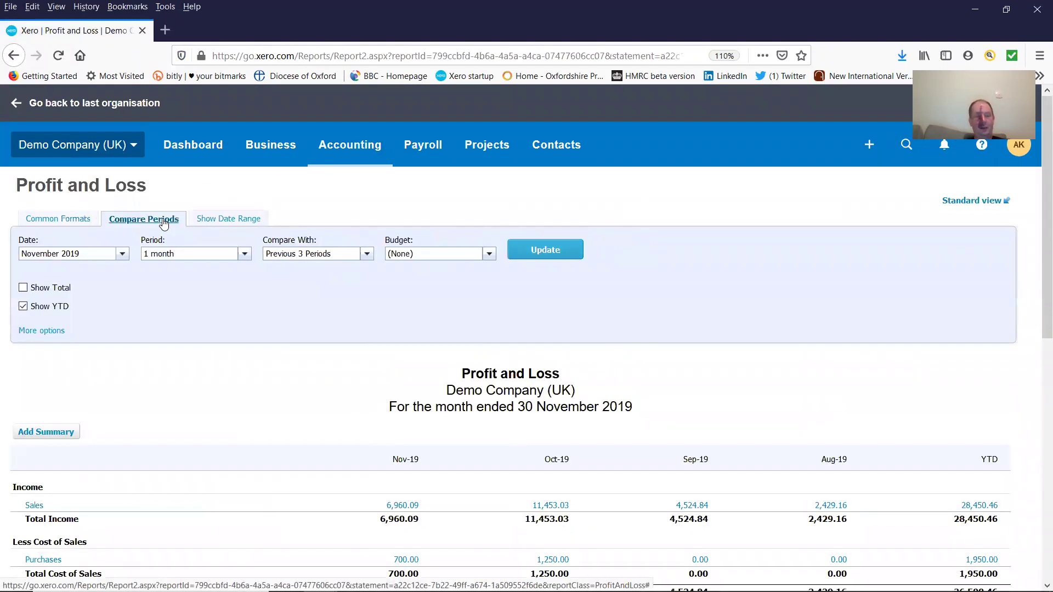
click(243, 255)
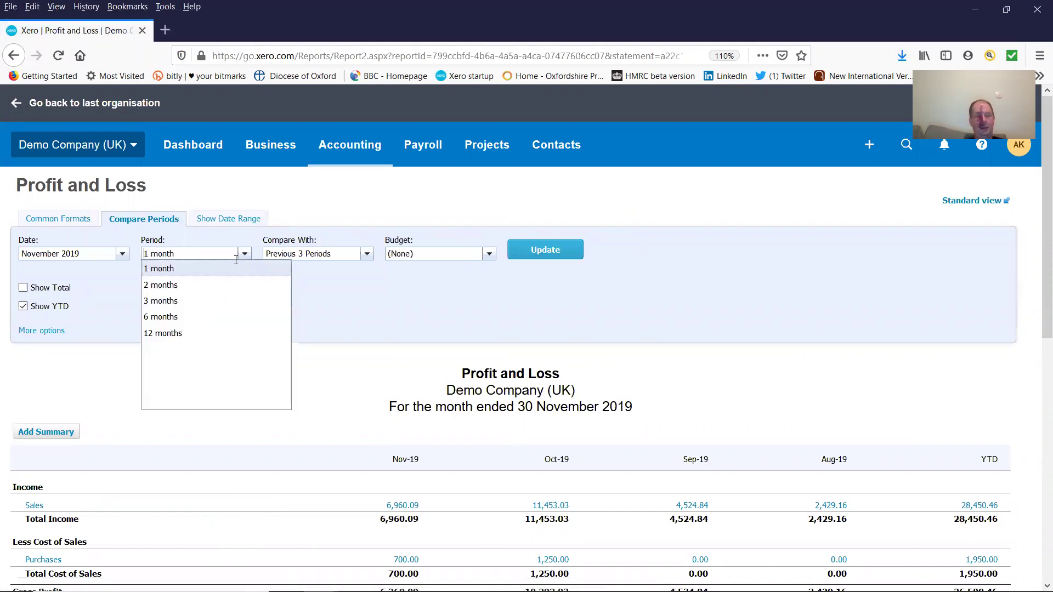
click(236, 269)
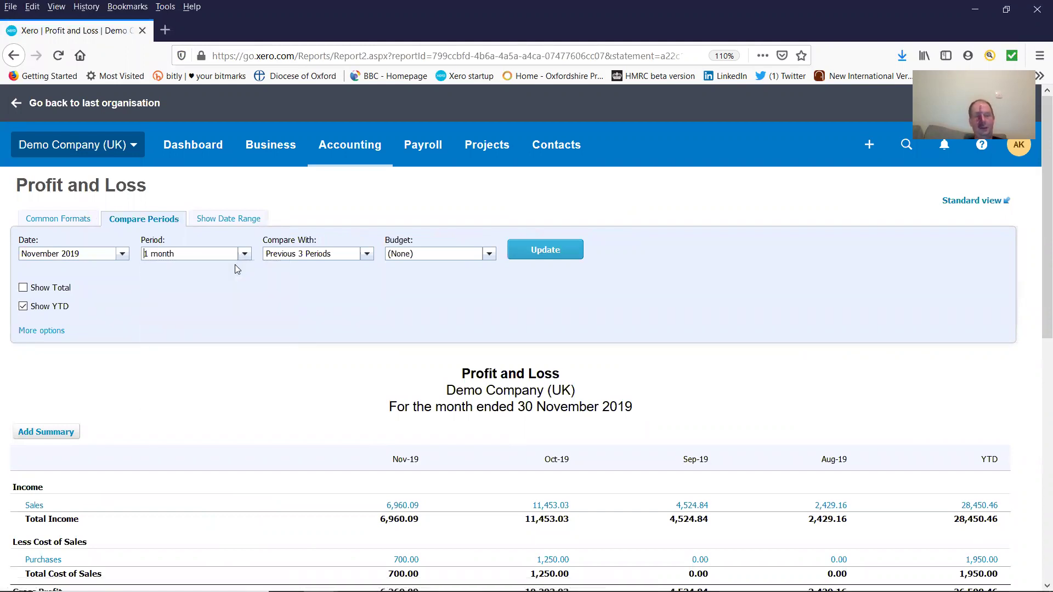
click(363, 255)
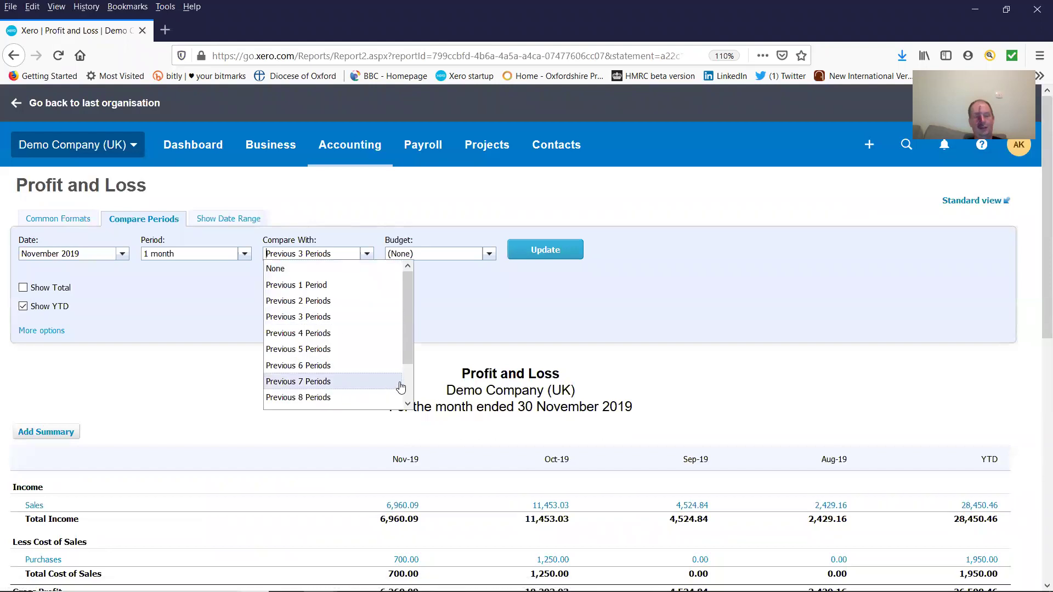
scroll(408, 387, down, 2)
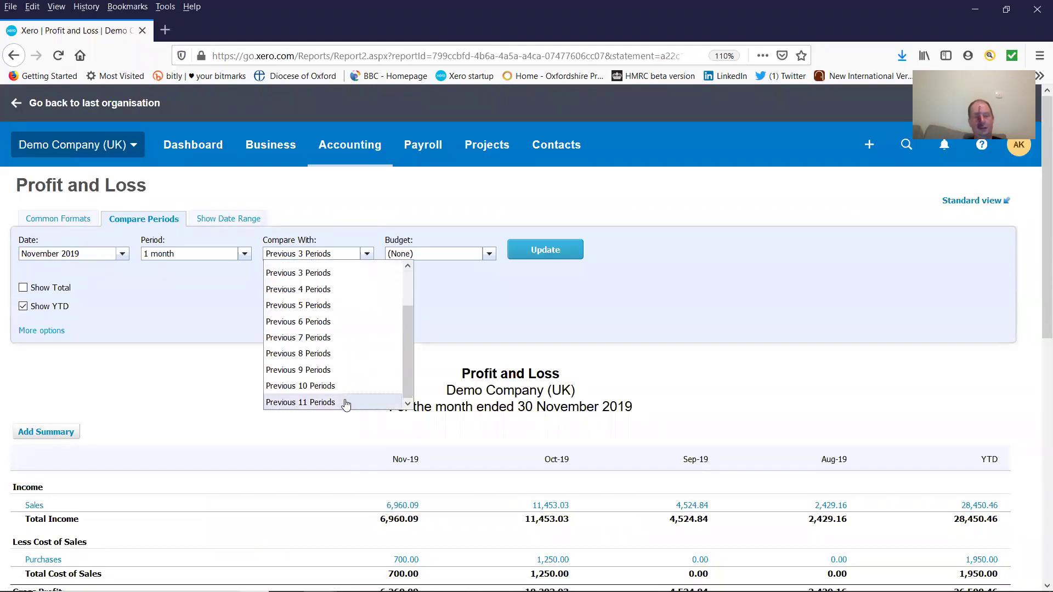
click(345, 404)
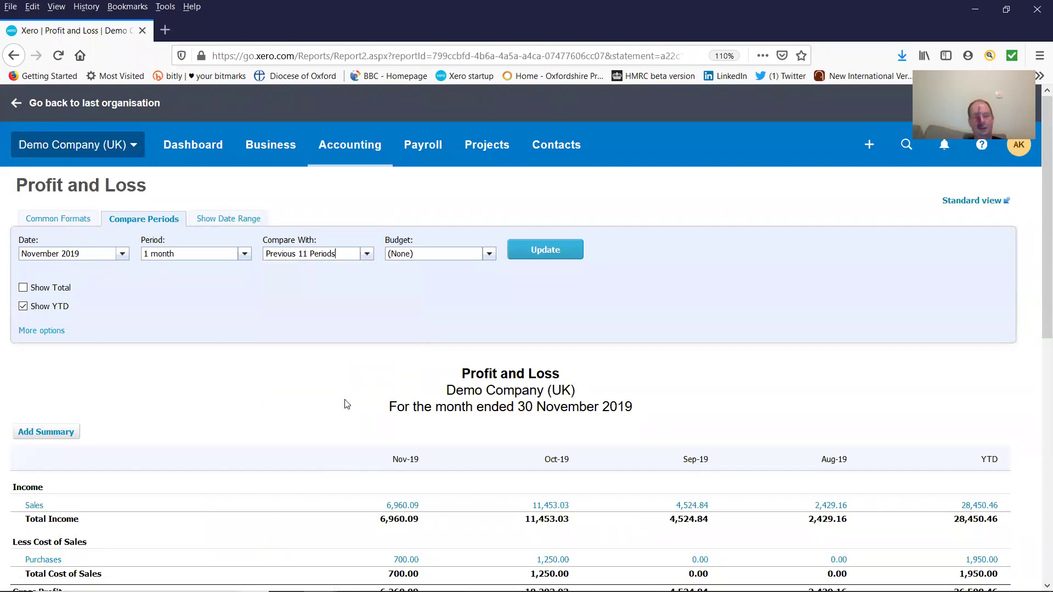
click(489, 255)
click(480, 256)
click(556, 251)
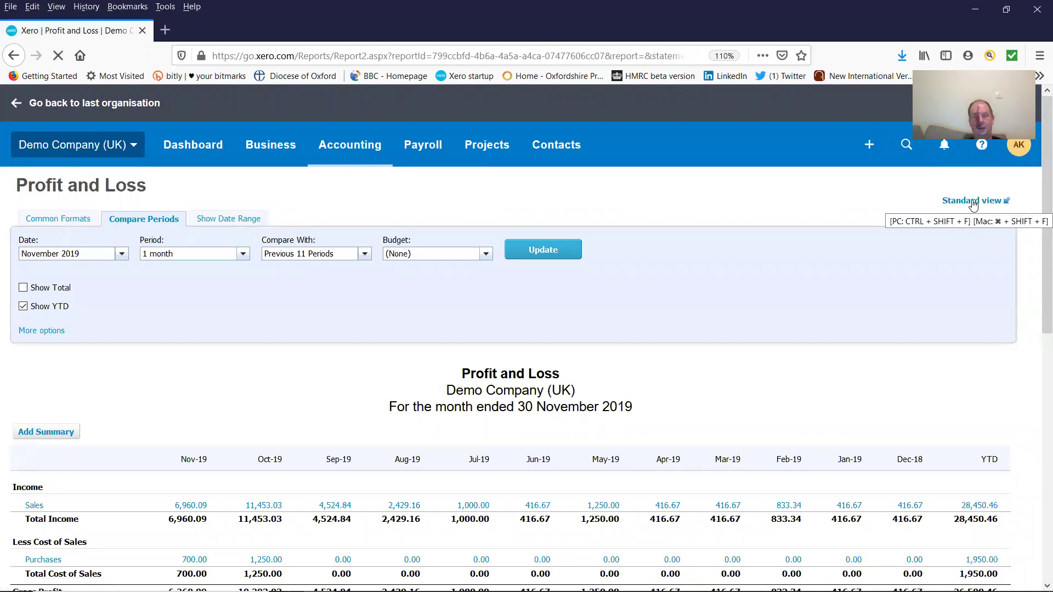
- Toggle the report width and review November net profit 2,061.49 and YTD 8,994.03
click(974, 202)
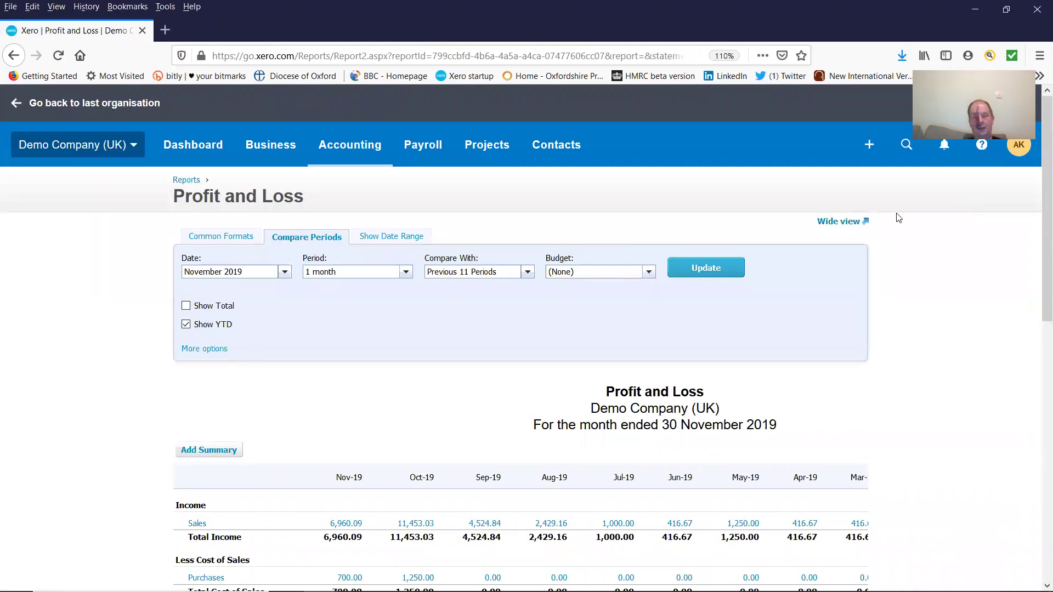
click(843, 228)
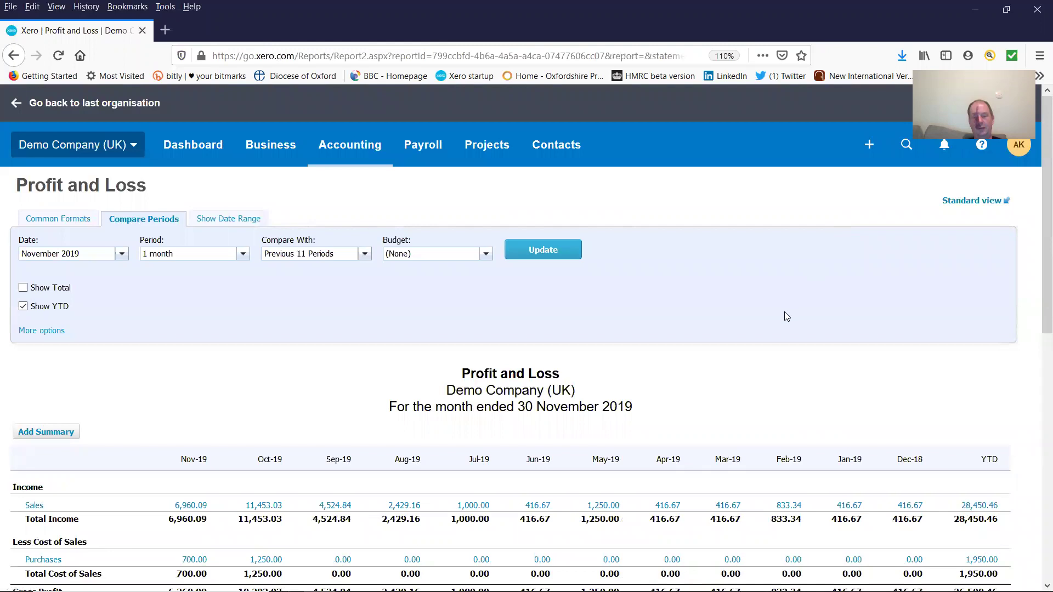
scroll(791, 314, down, 5)
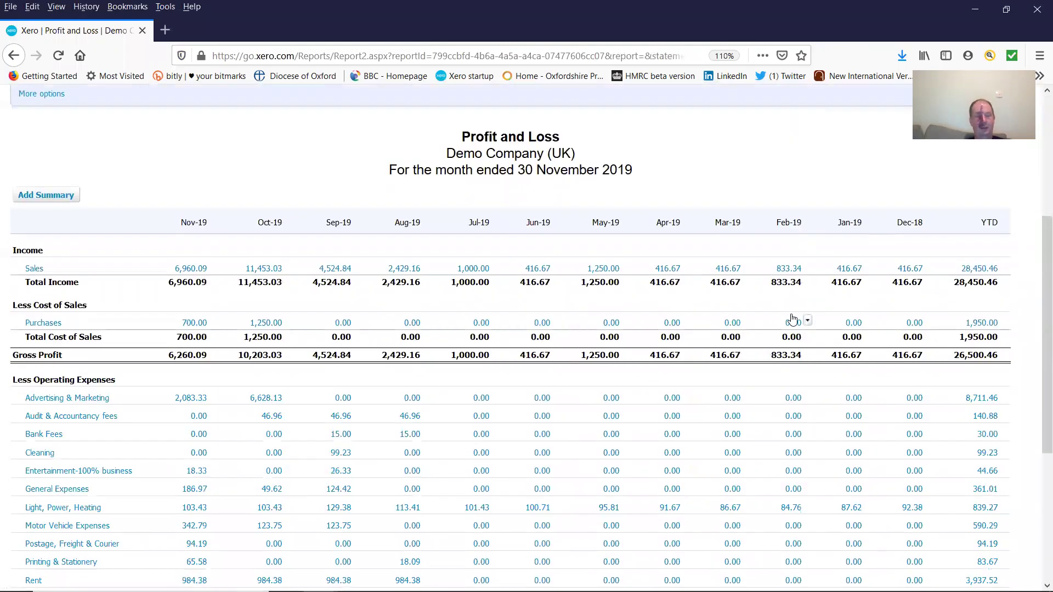
scroll(792, 316, down, 2)
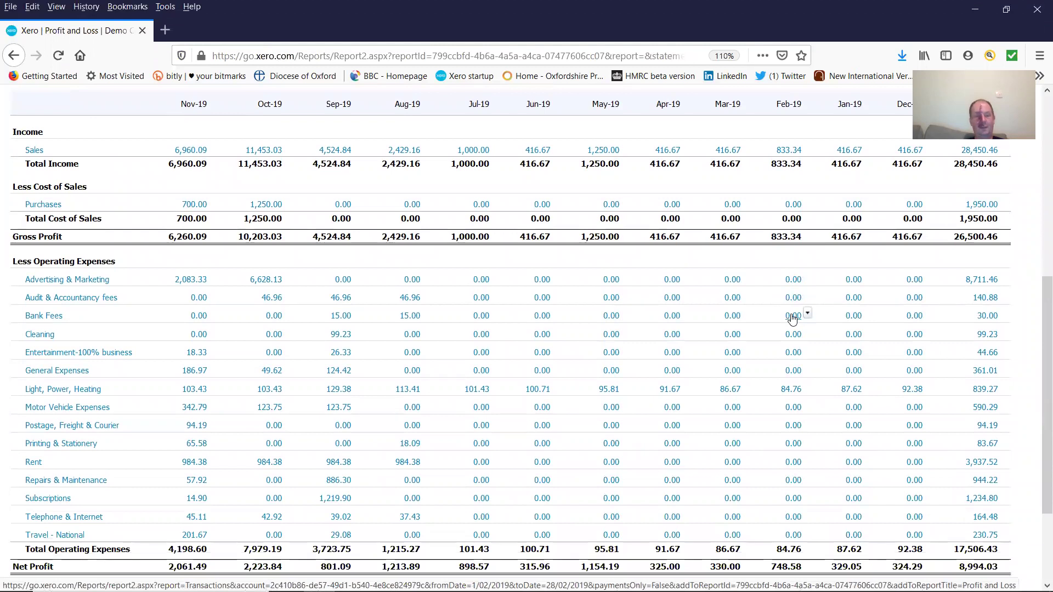
scroll(792, 319, down, 1)
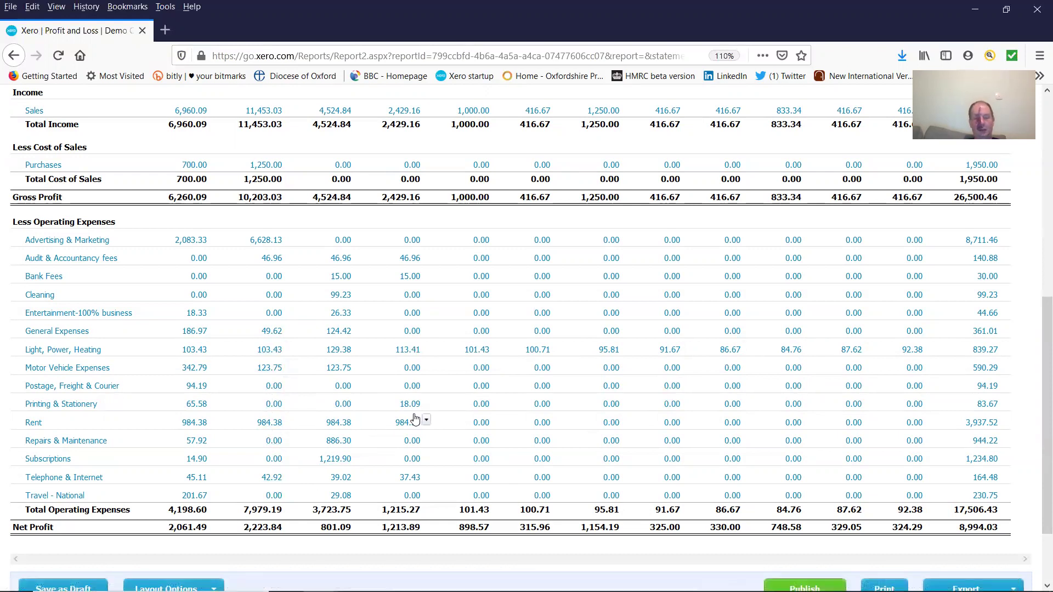
scroll(408, 423, up, 5)
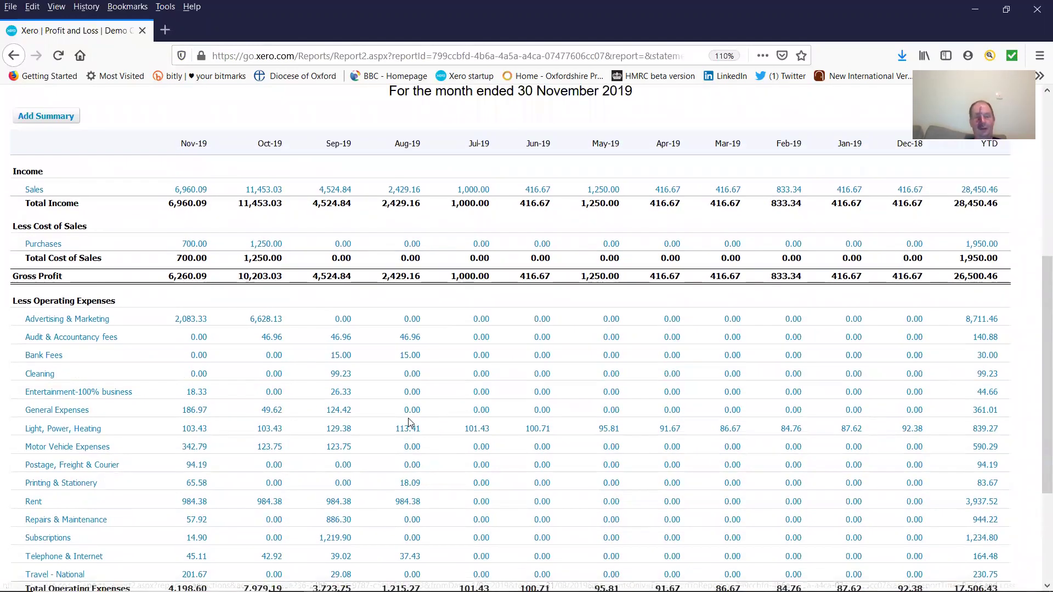
scroll(408, 423, up, 1)
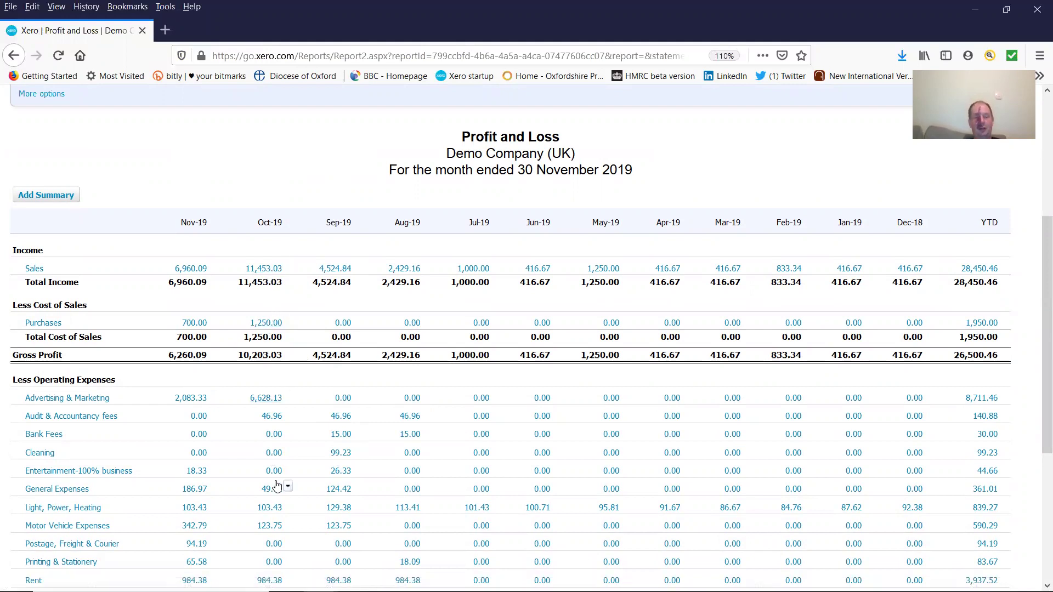
scroll(275, 477, down, 3)
scroll(276, 485, down, 3)
scroll(276, 486, up, 3)
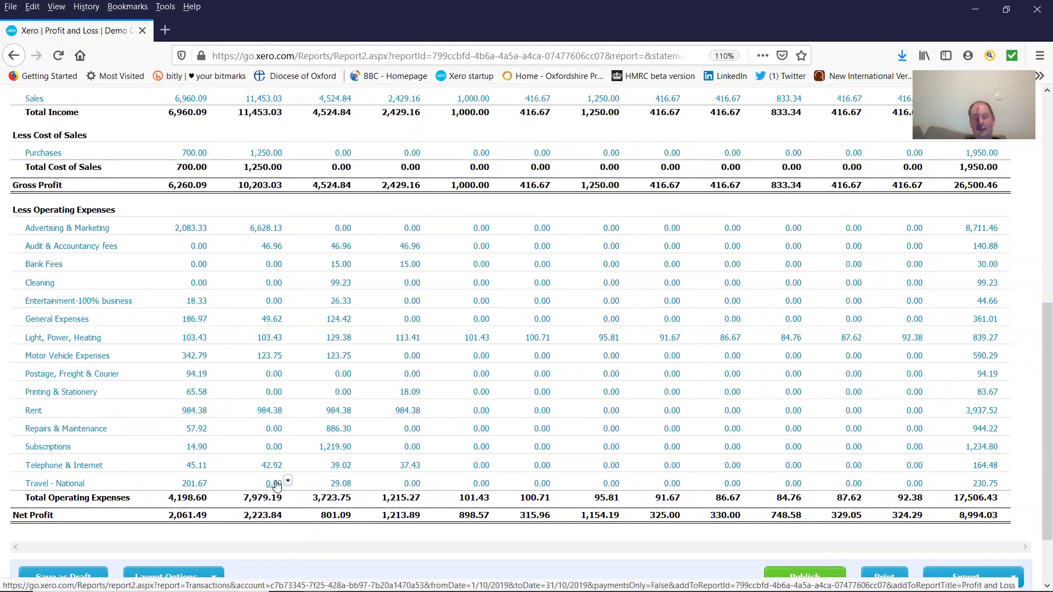
scroll(277, 486, up, 7)
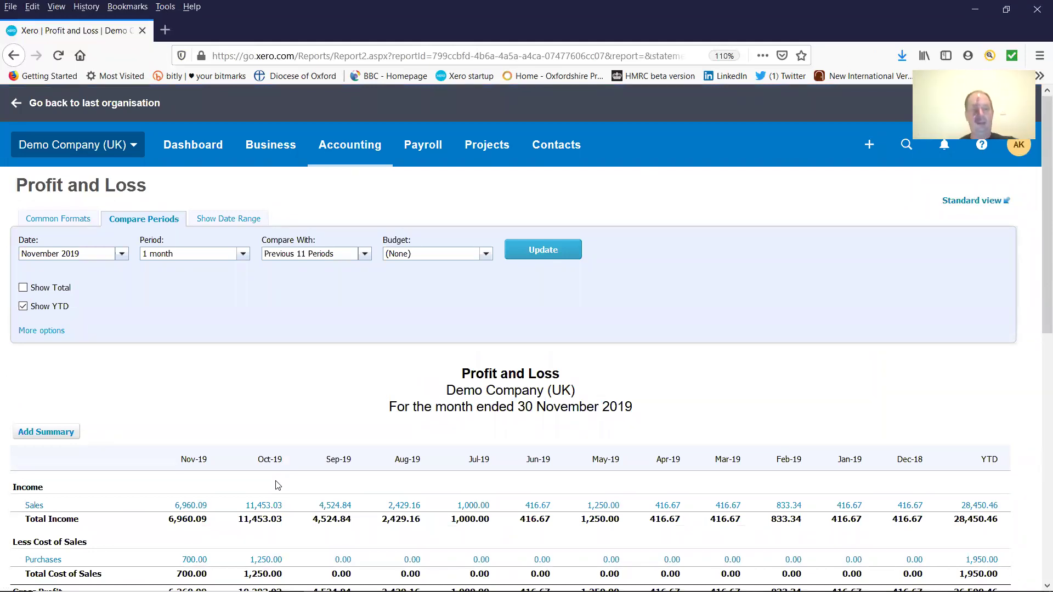
- Set the Profit and Loss from 1 August 2019, compared with previous year over 5 periods
click(355, 157)
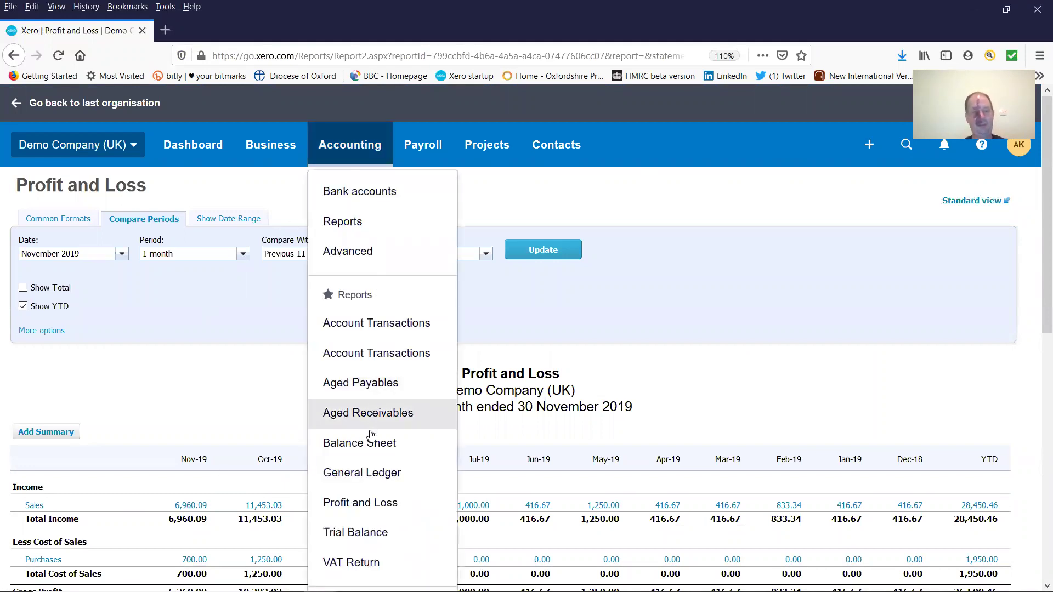
click(244, 357)
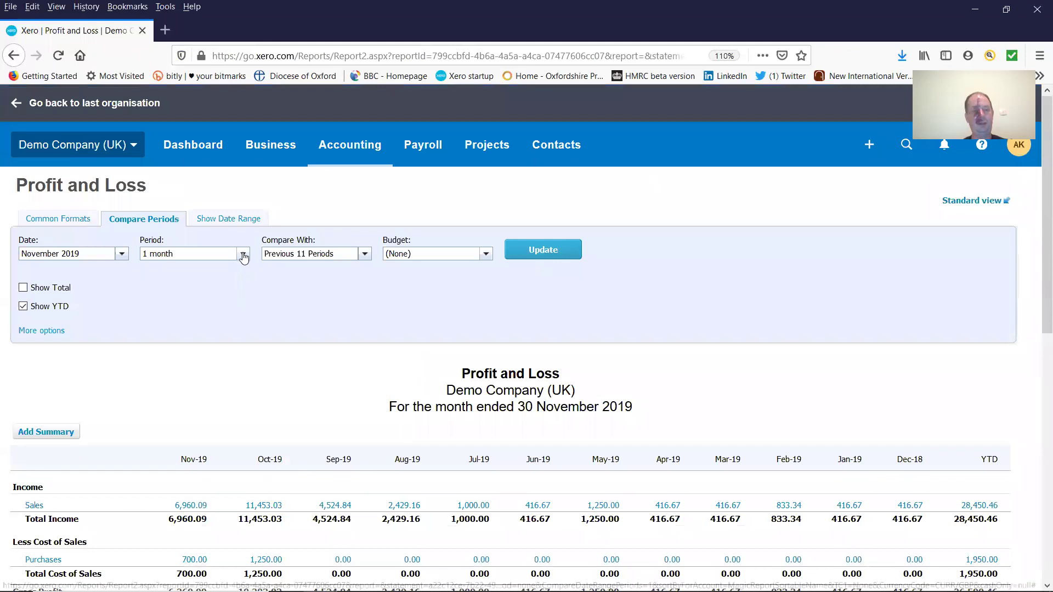
click(233, 218)
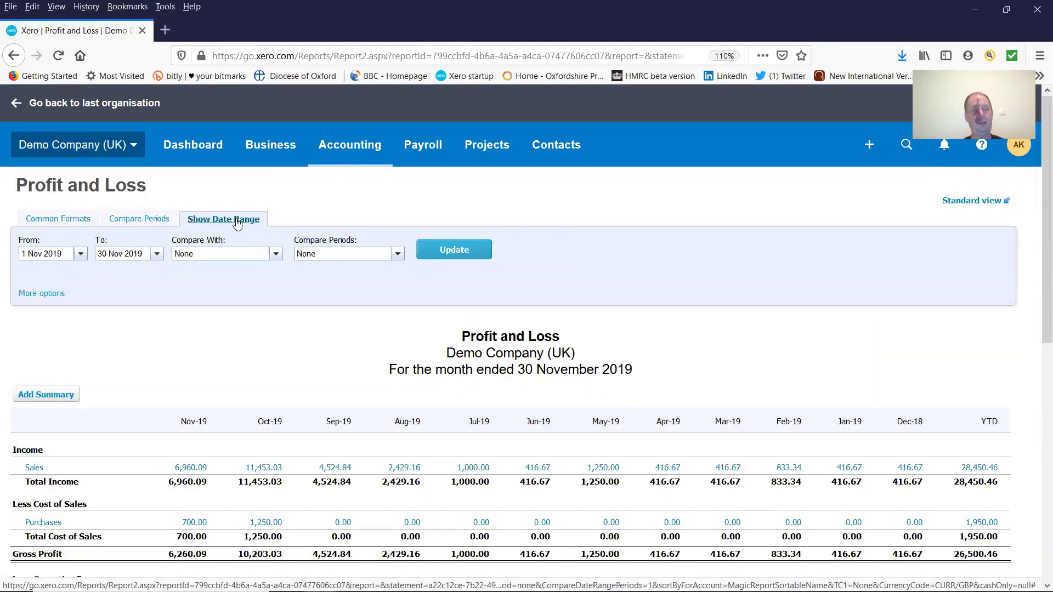
click(80, 254)
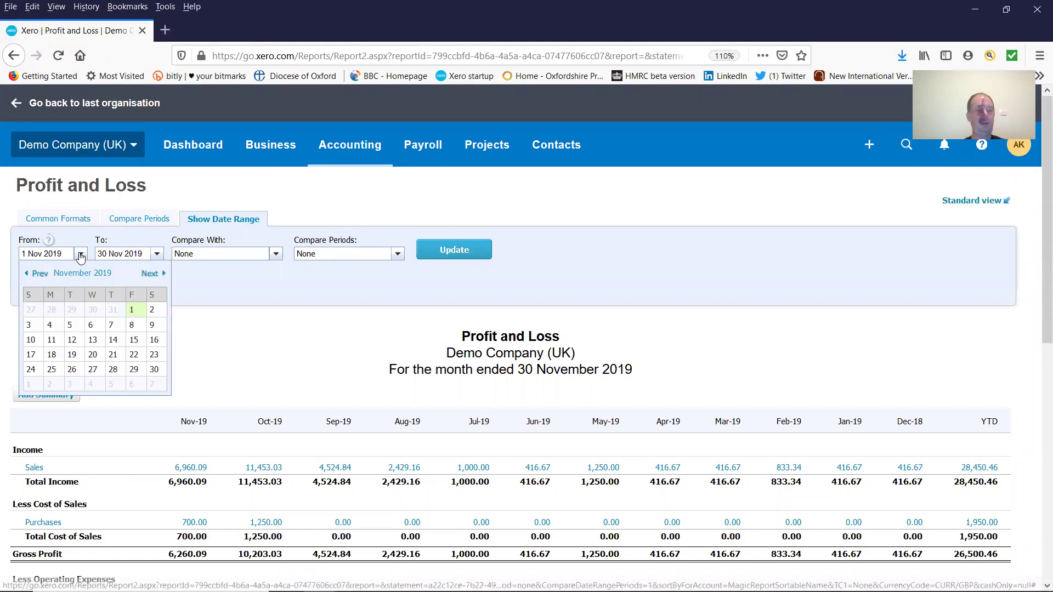
click(40, 273)
click(40, 273)
click(39, 273)
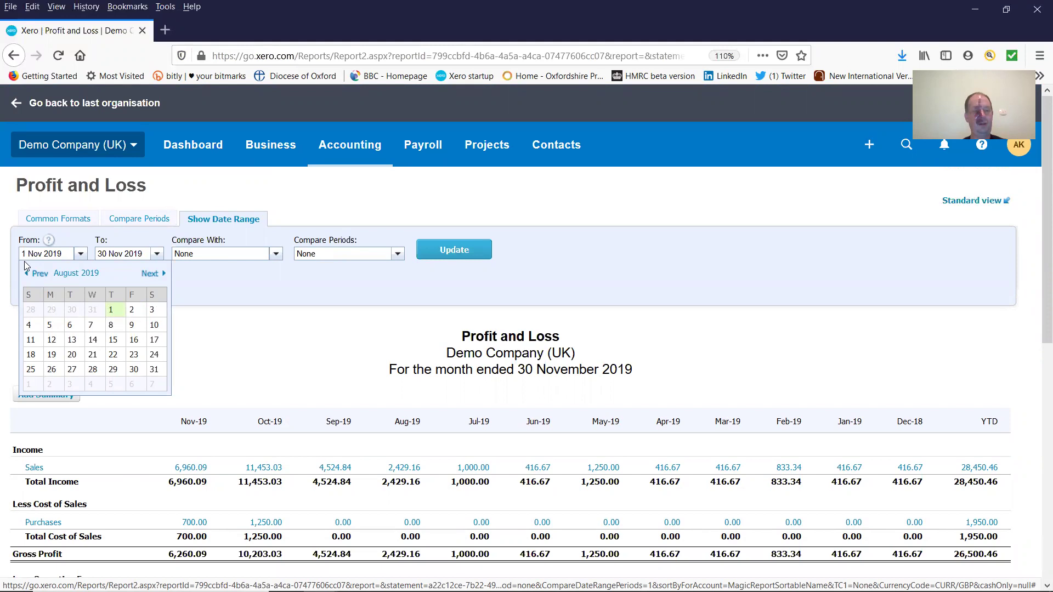
click(111, 312)
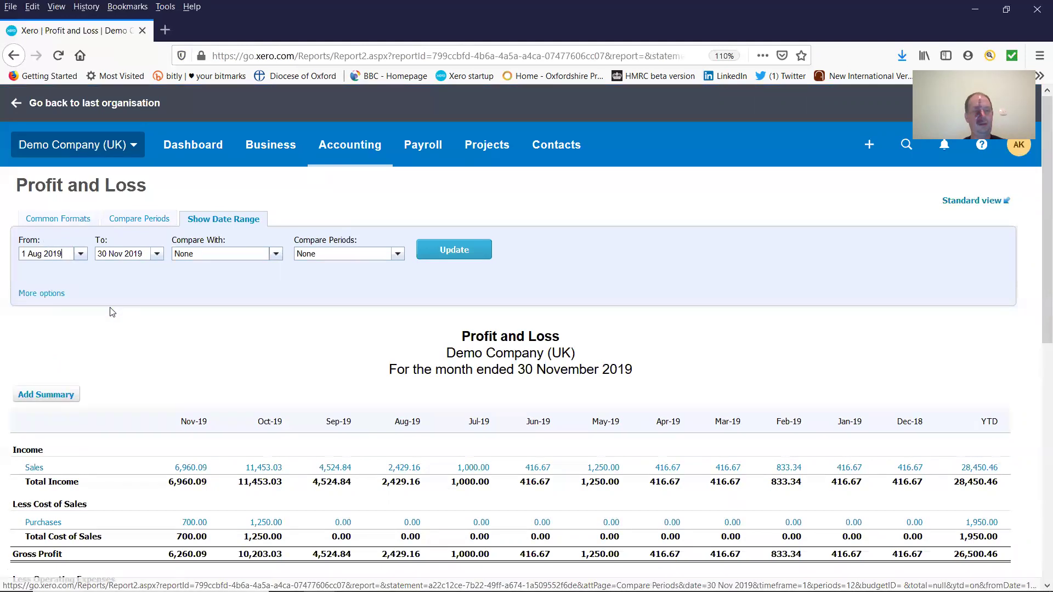
click(276, 254)
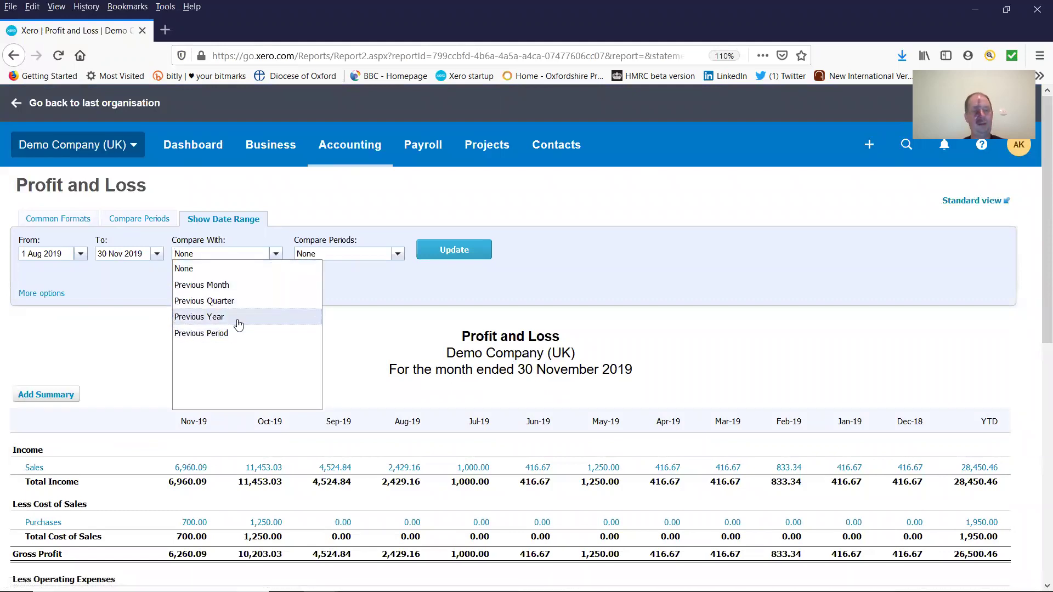
click(239, 318)
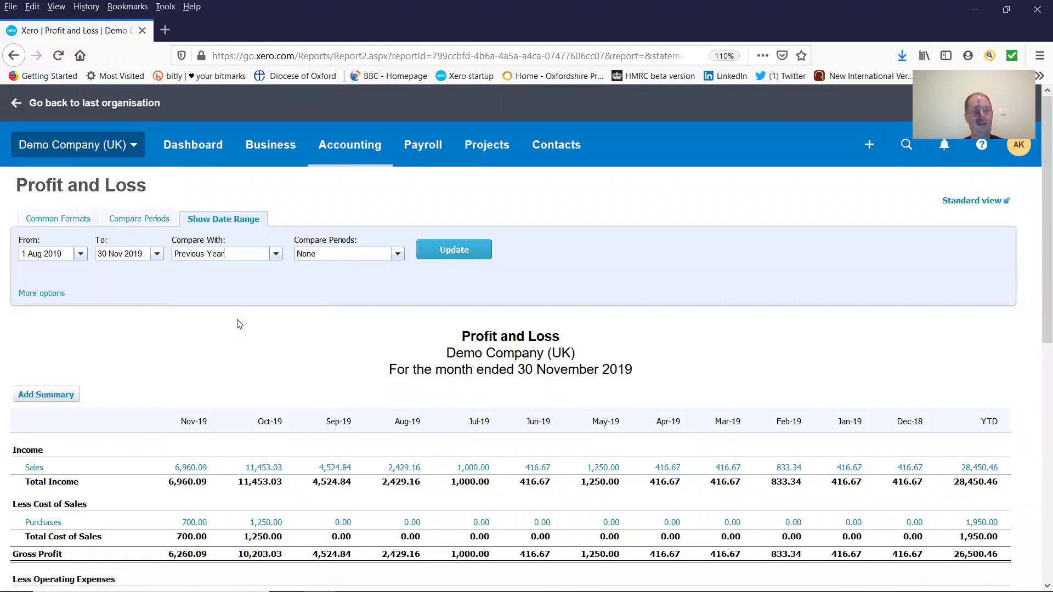
click(397, 254)
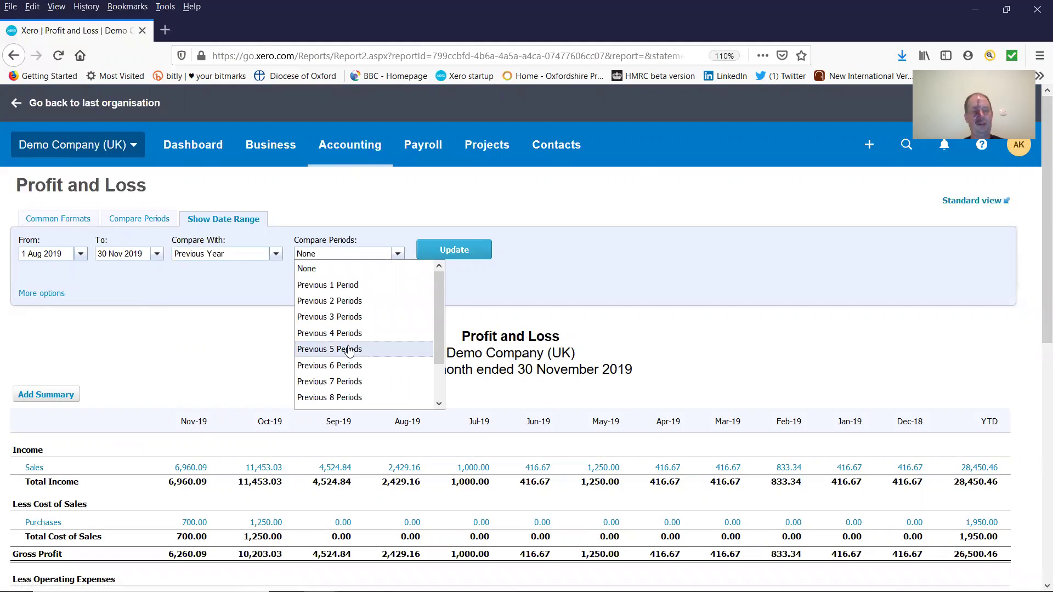
click(349, 350)
click(447, 250)
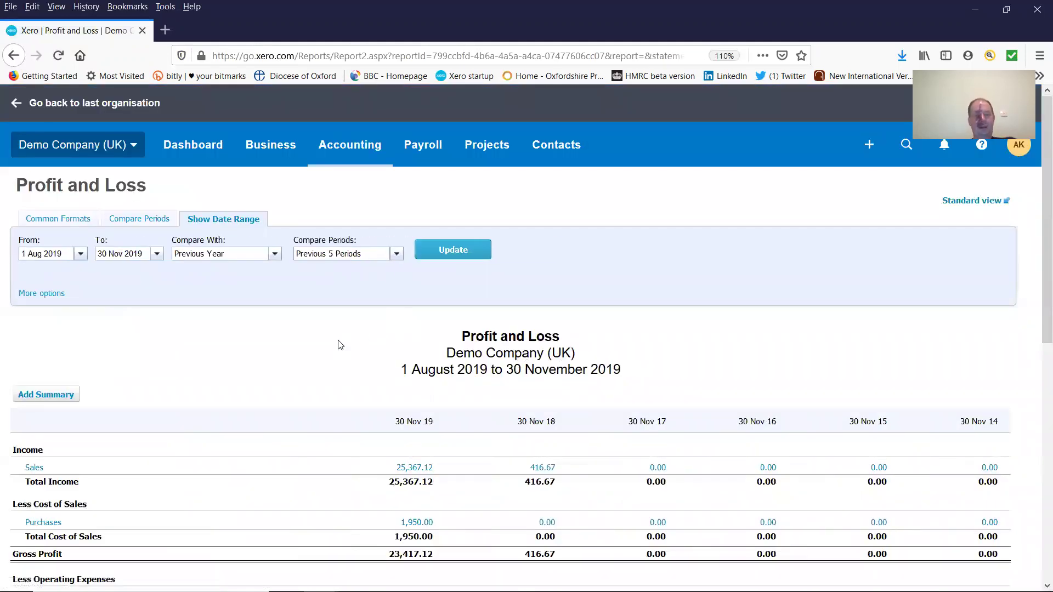
- Review the rerun report's net profit of 6,300.31 against 325.72
scroll(340, 344, down, 3)
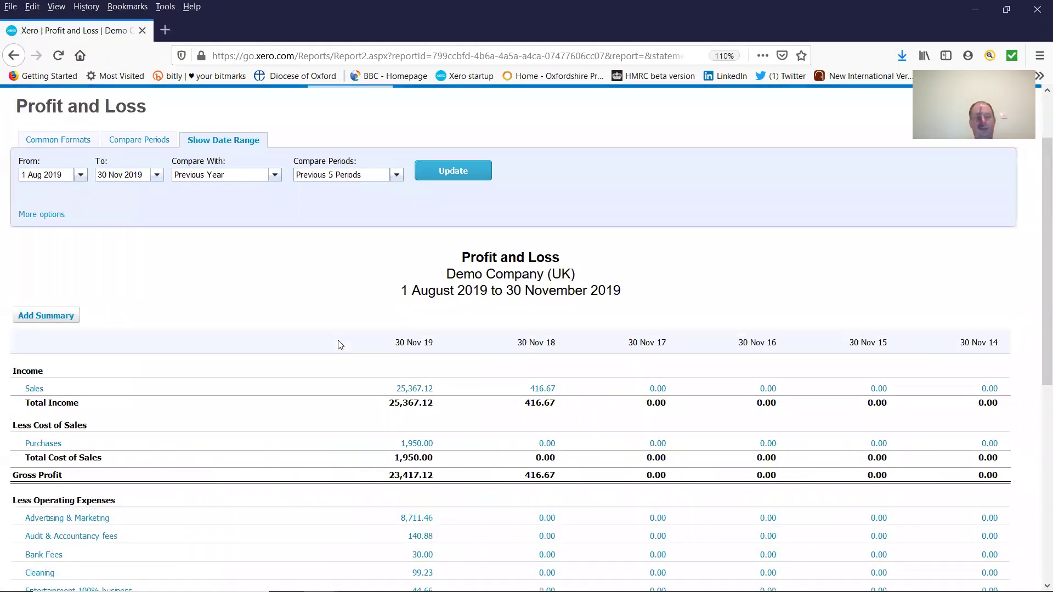
scroll(340, 344, down, 2)
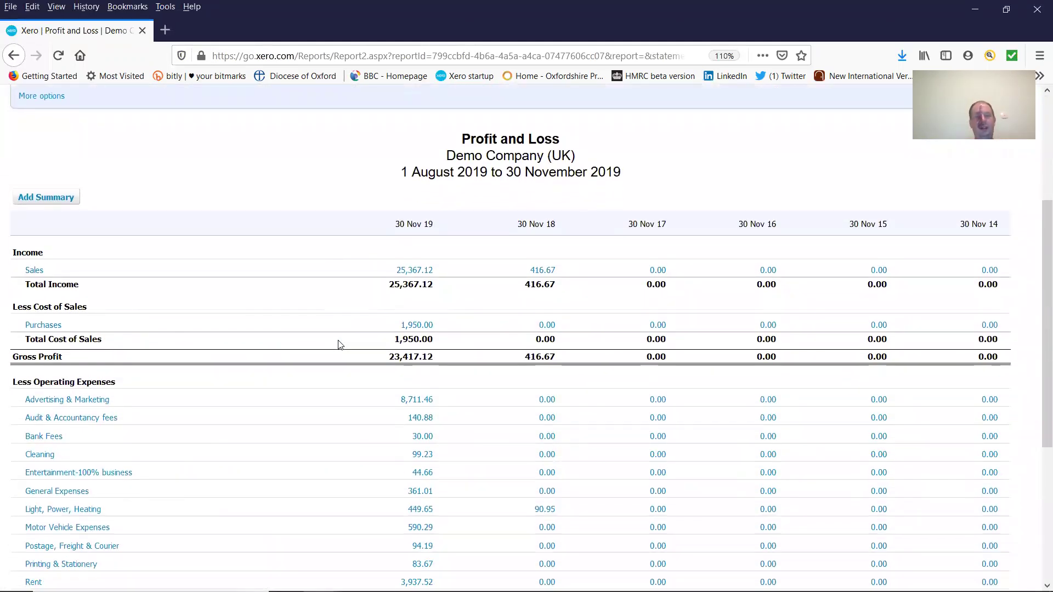
scroll(340, 344, up, 2)
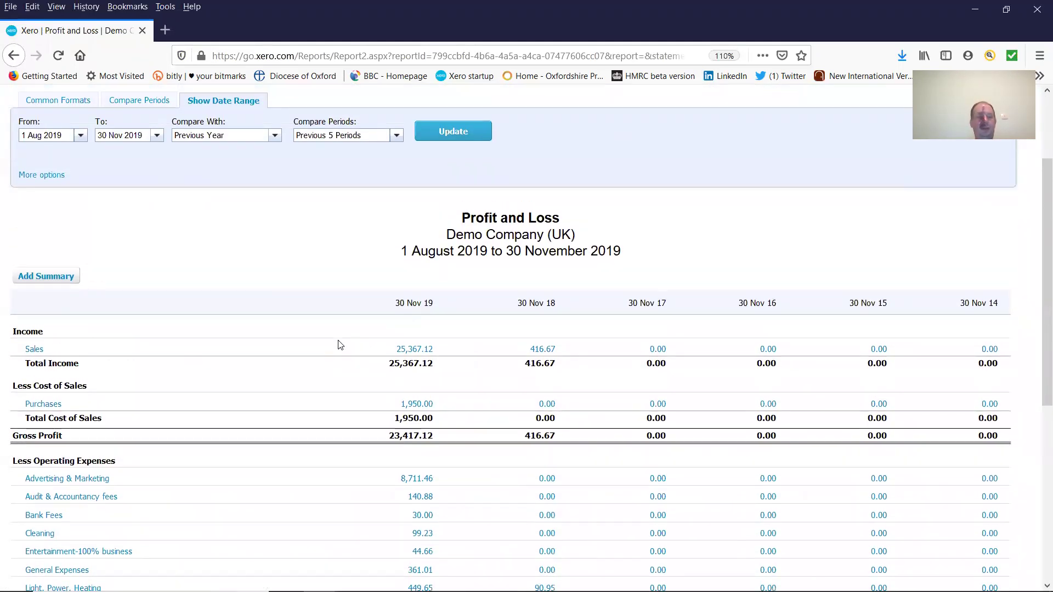
scroll(340, 345, up, 1)
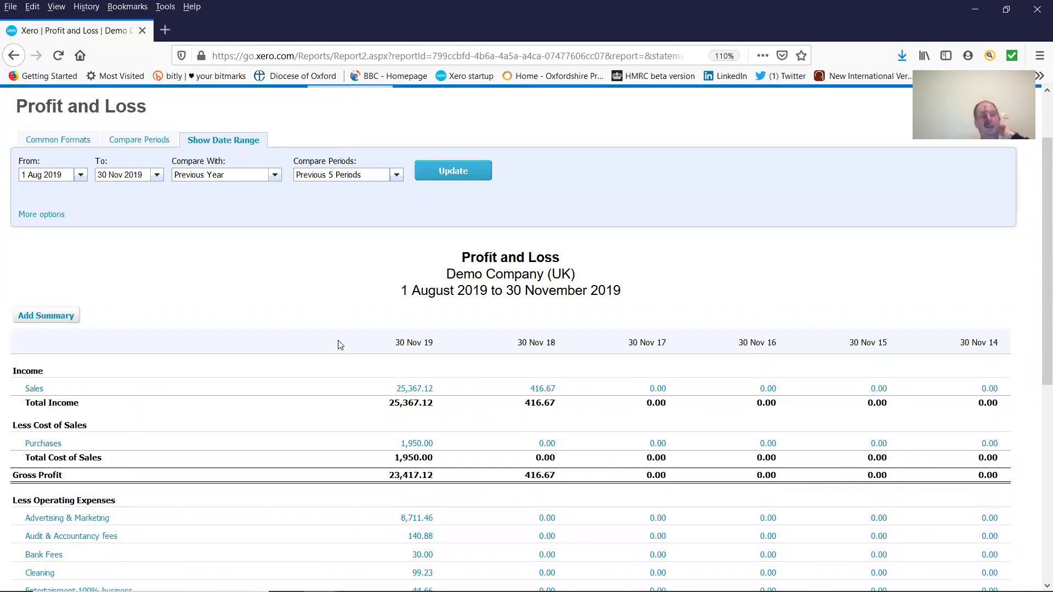
scroll(340, 345, down, 1)
scroll(340, 344, up, 1)
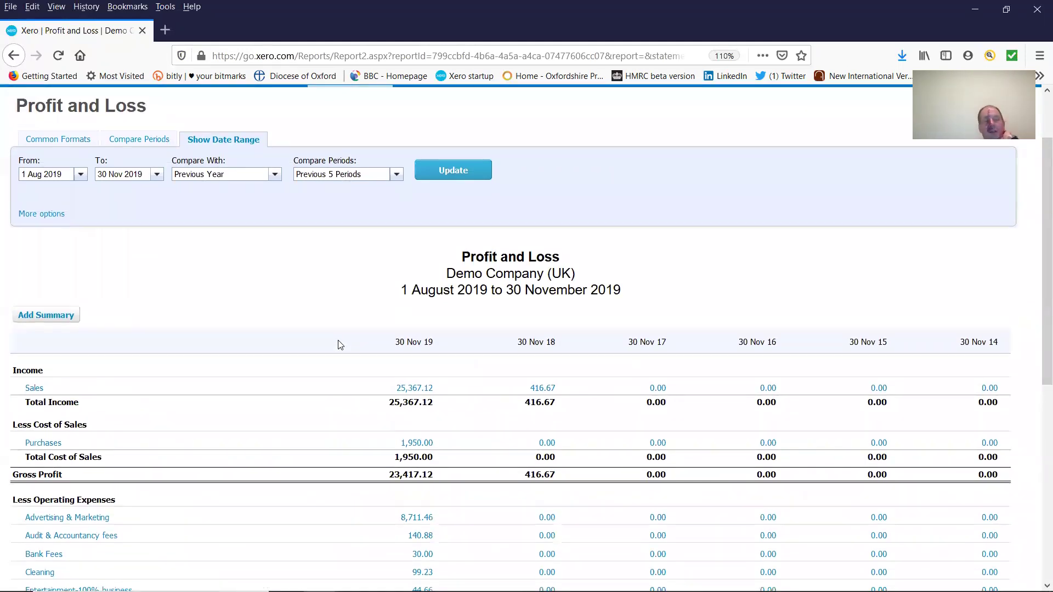
scroll(340, 344, down, 1)
scroll(340, 345, up, 1)
scroll(340, 344, down, 7)
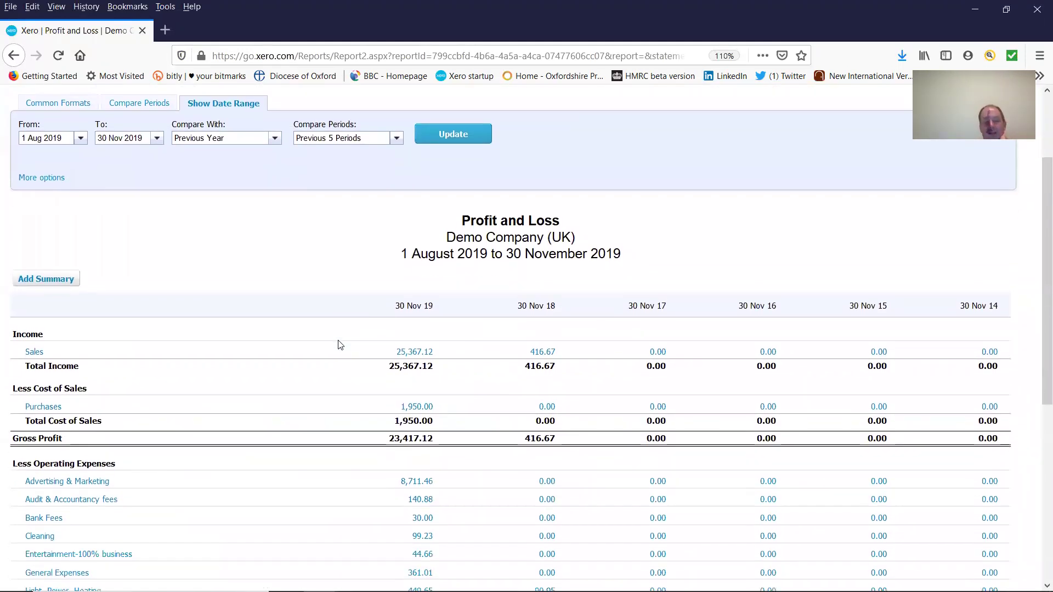
scroll(340, 344, up, 9)
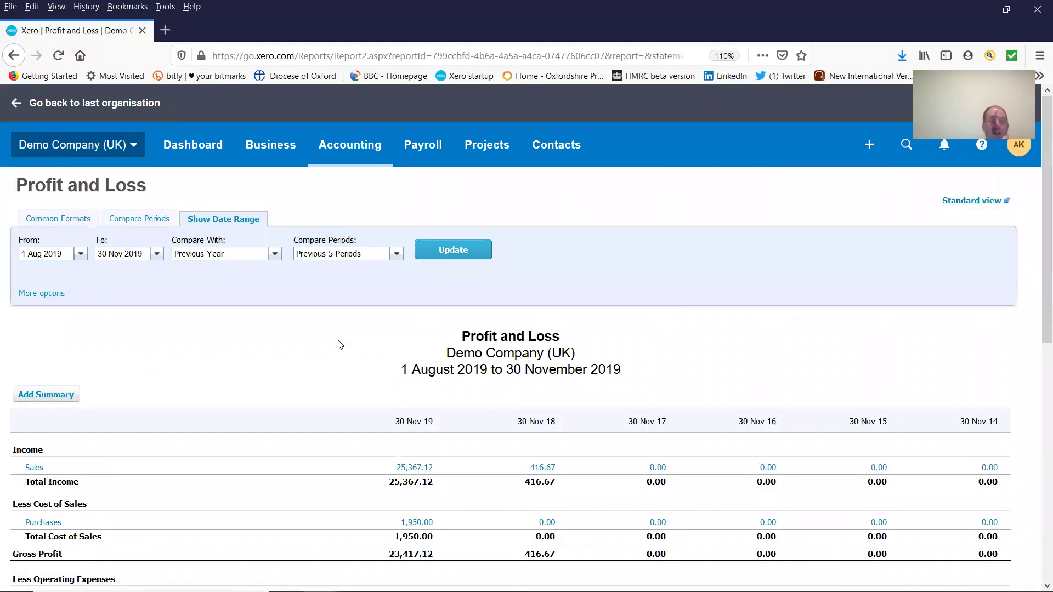
- Open the Balance Sheet and review total assets of 24,106.50 versus 4,535.48
click(368, 154)
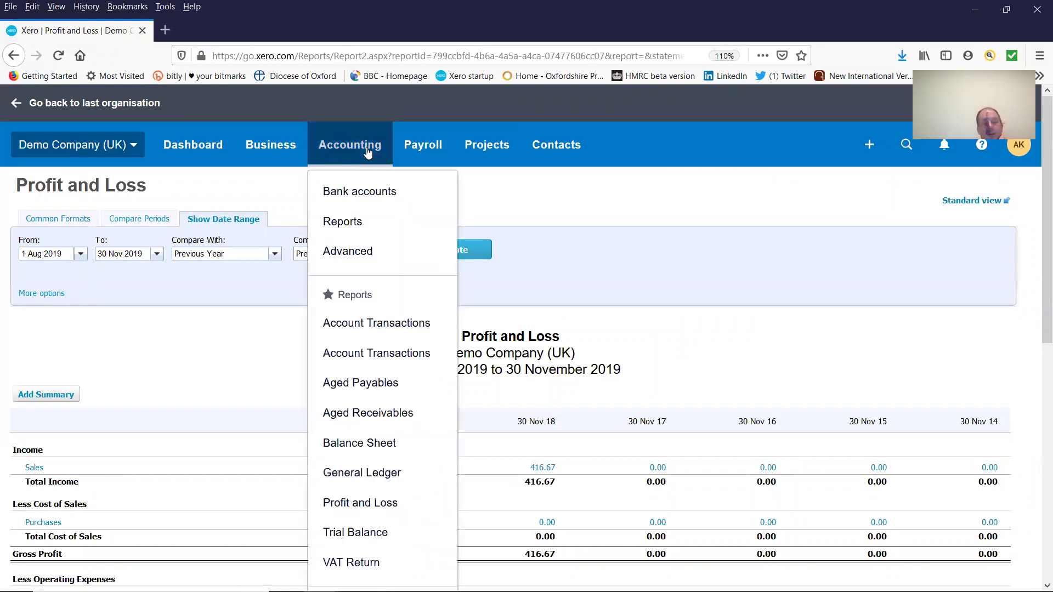
click(371, 445)
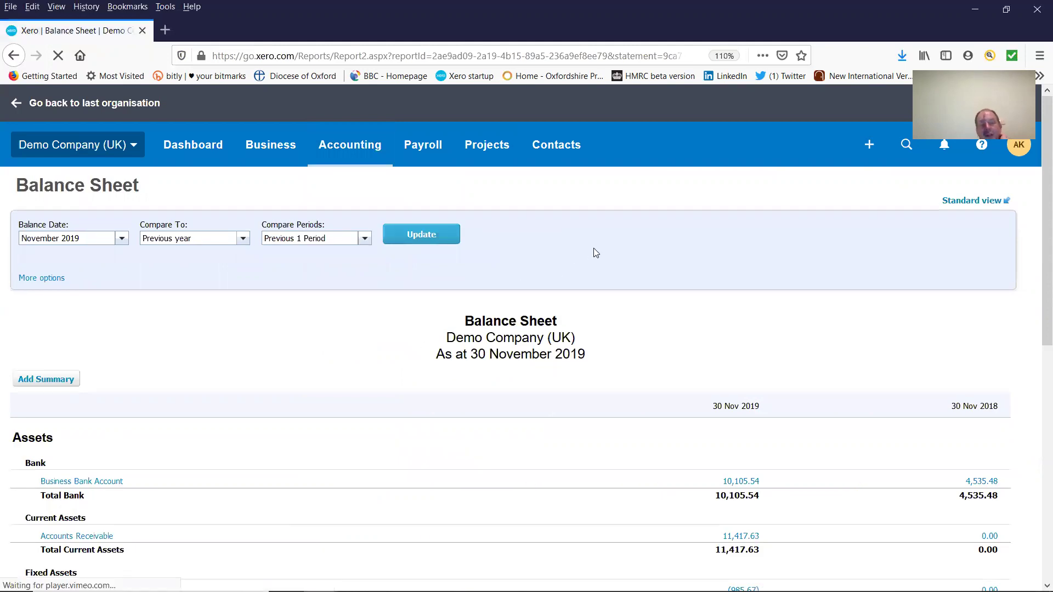
scroll(596, 253, down, 2)
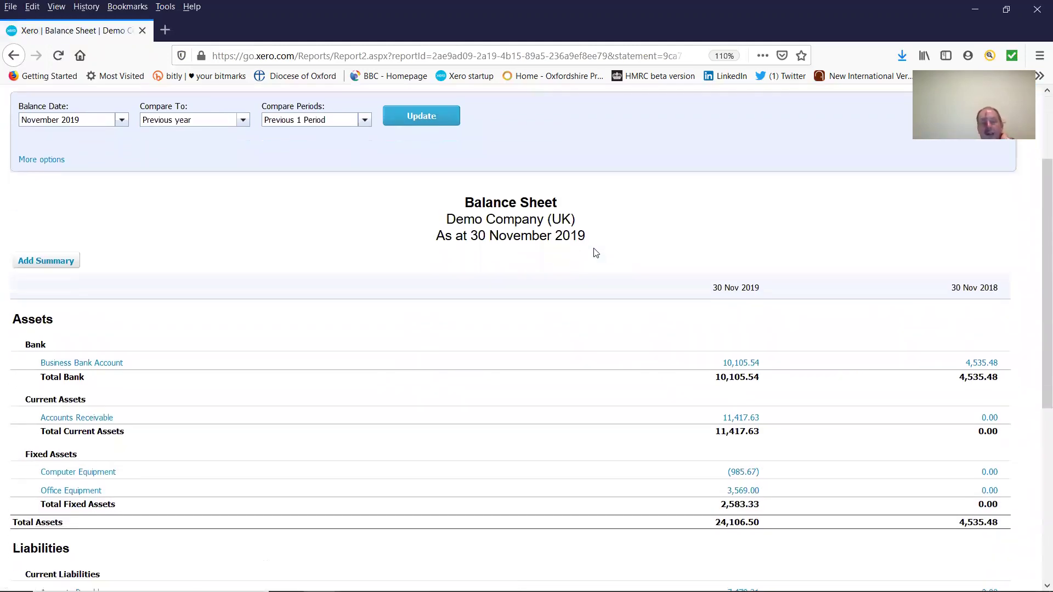
scroll(595, 253, down, 1)
scroll(596, 252, down, 1)
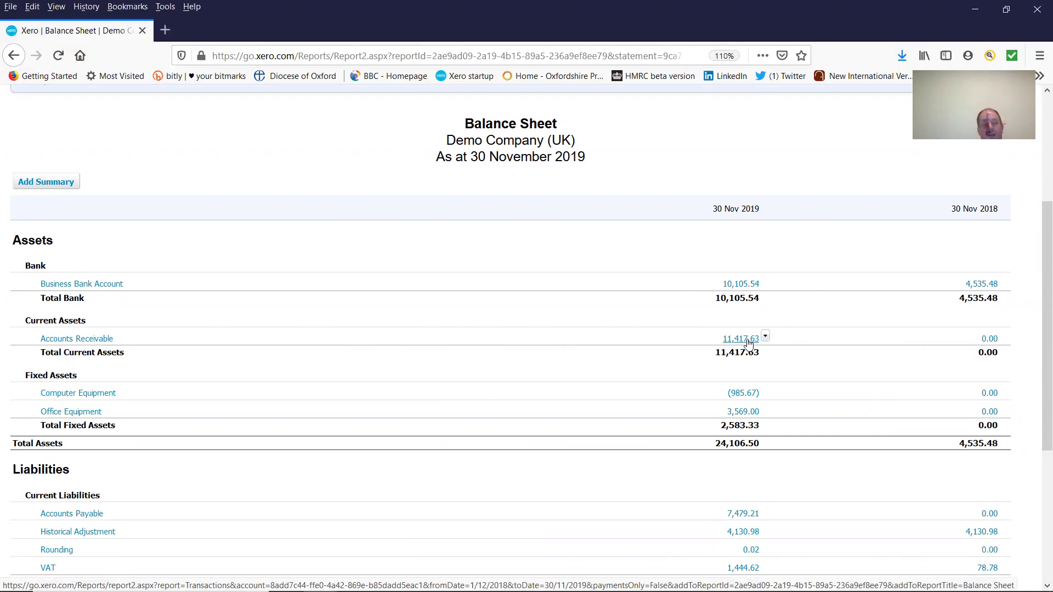
scroll(580, 306, up, 3)
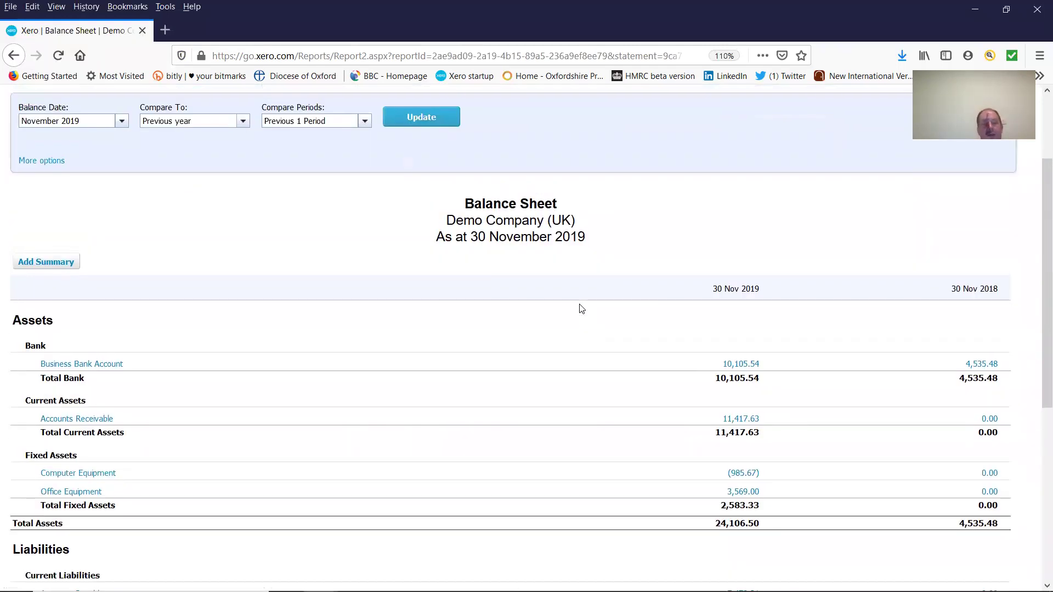
scroll(581, 309, up, 2)
click(365, 145)
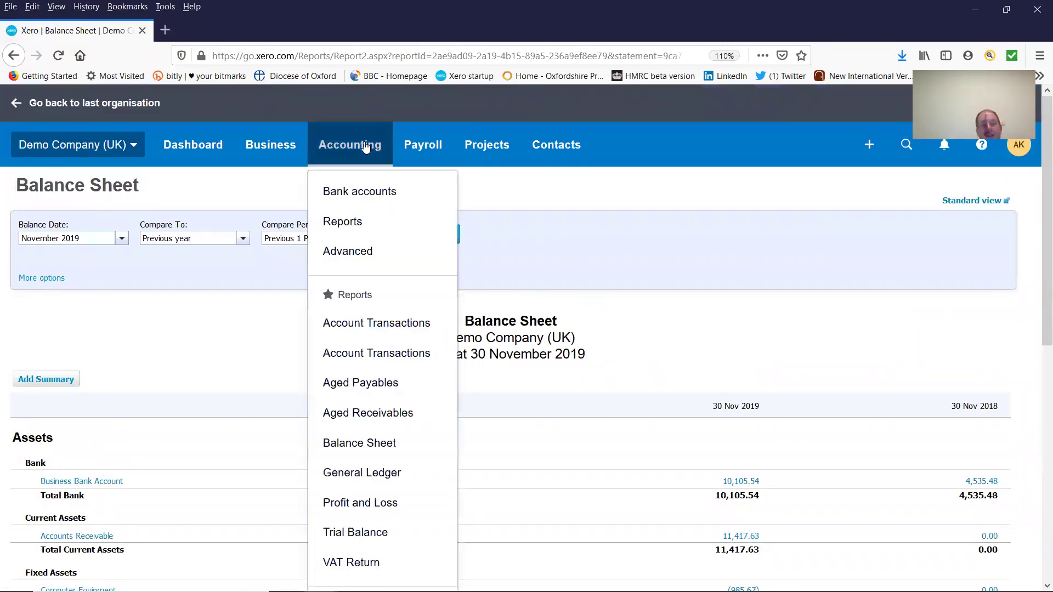
- Open Aged Receivables in a new browser tab and view its 11,417.63 total
right_click(366, 409)
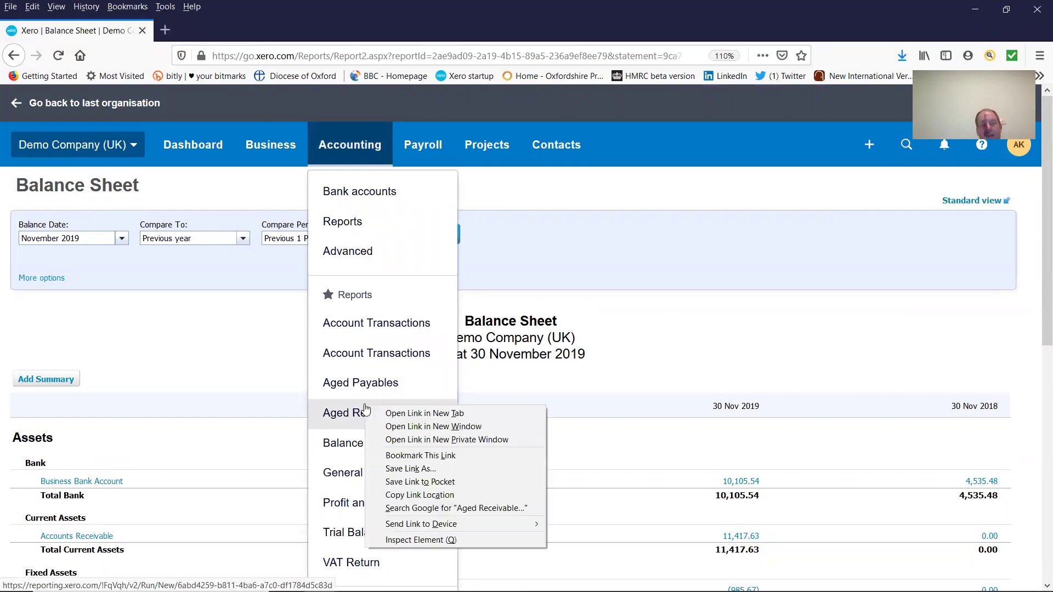
click(411, 411)
click(263, 31)
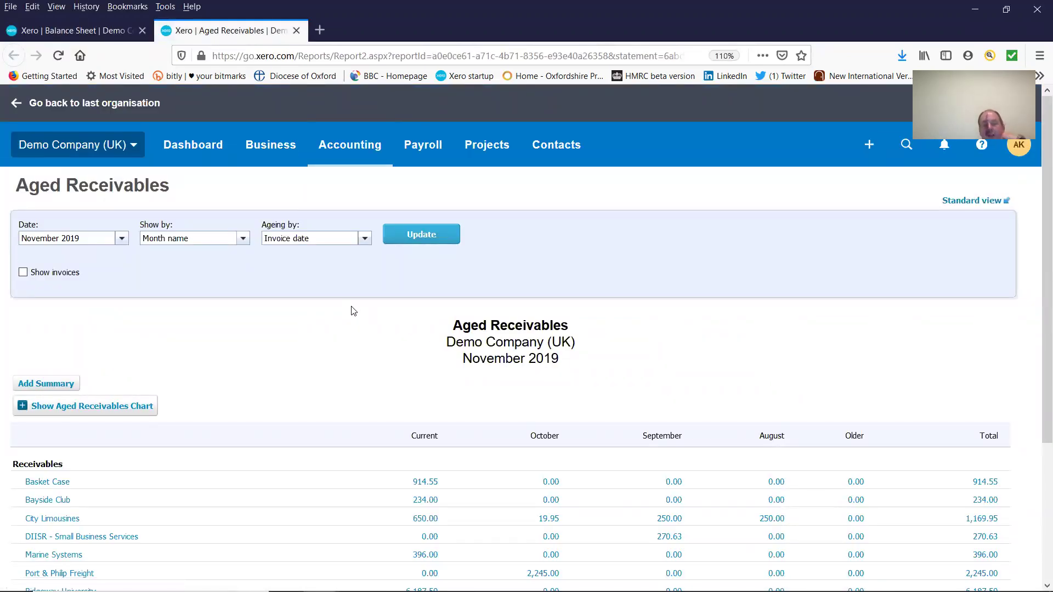
scroll(354, 311, down, 4)
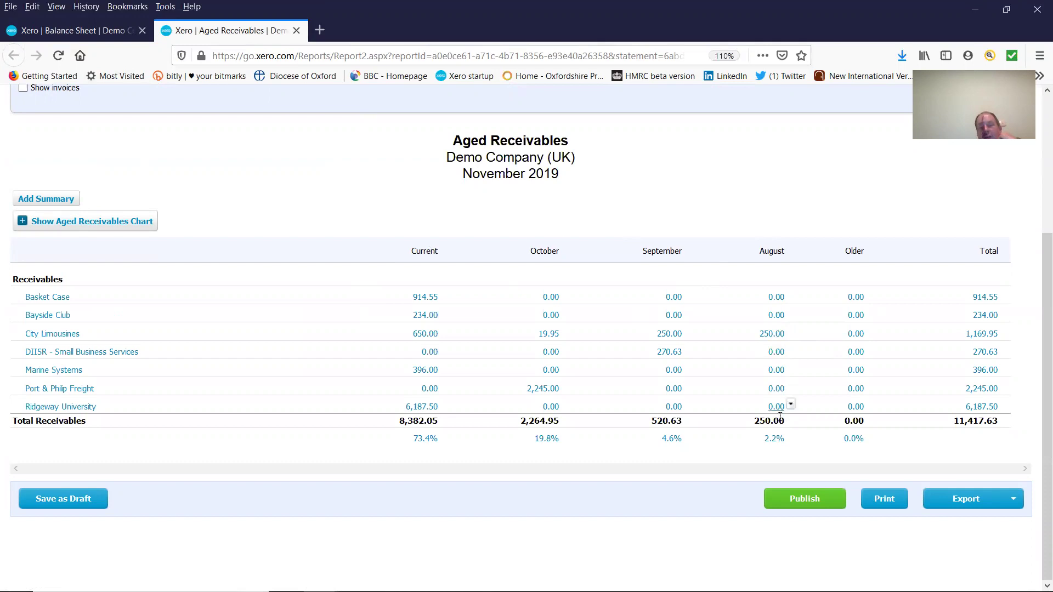
click(83, 34)
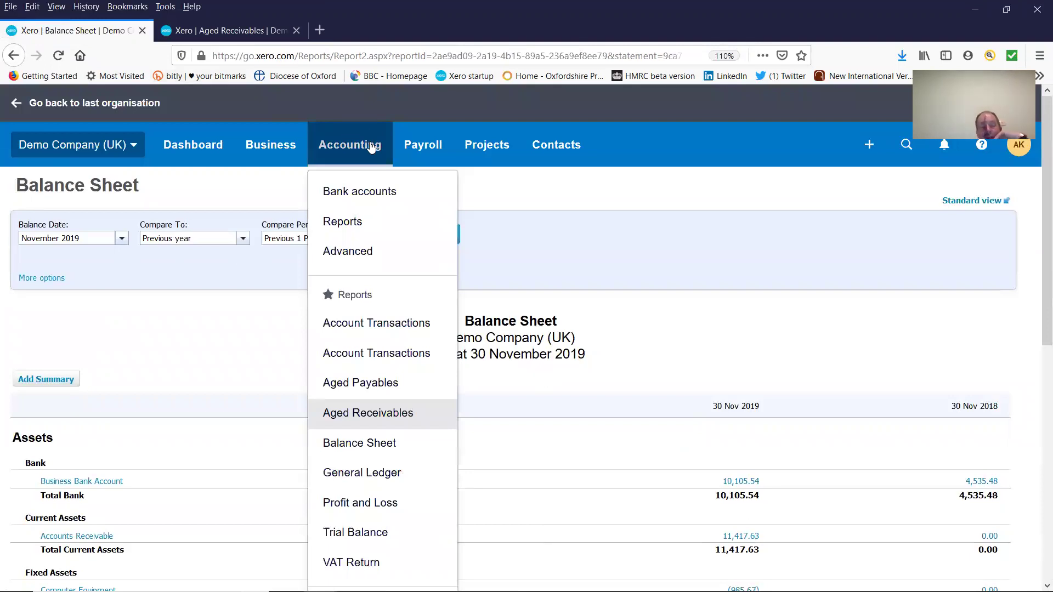
click(393, 382)
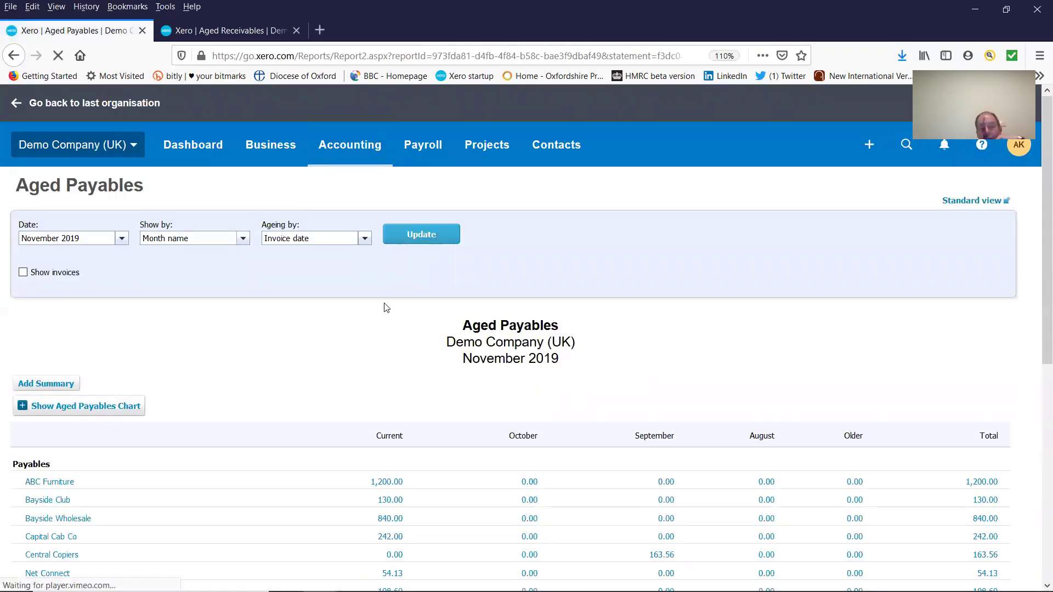
scroll(386, 307, down, 3)
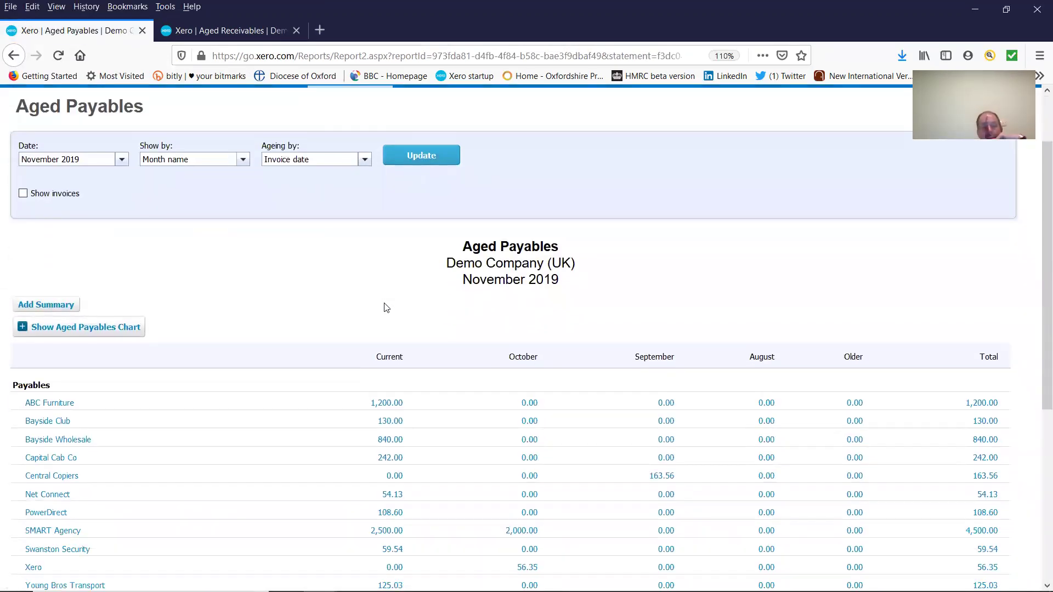
scroll(386, 308, down, 4)
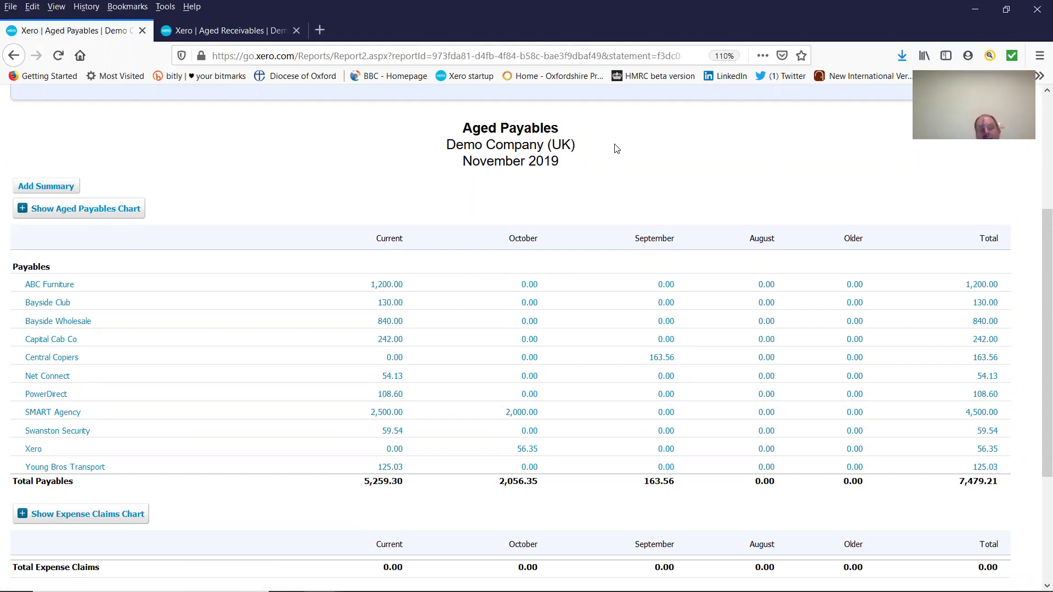
scroll(613, 154, up, 4)
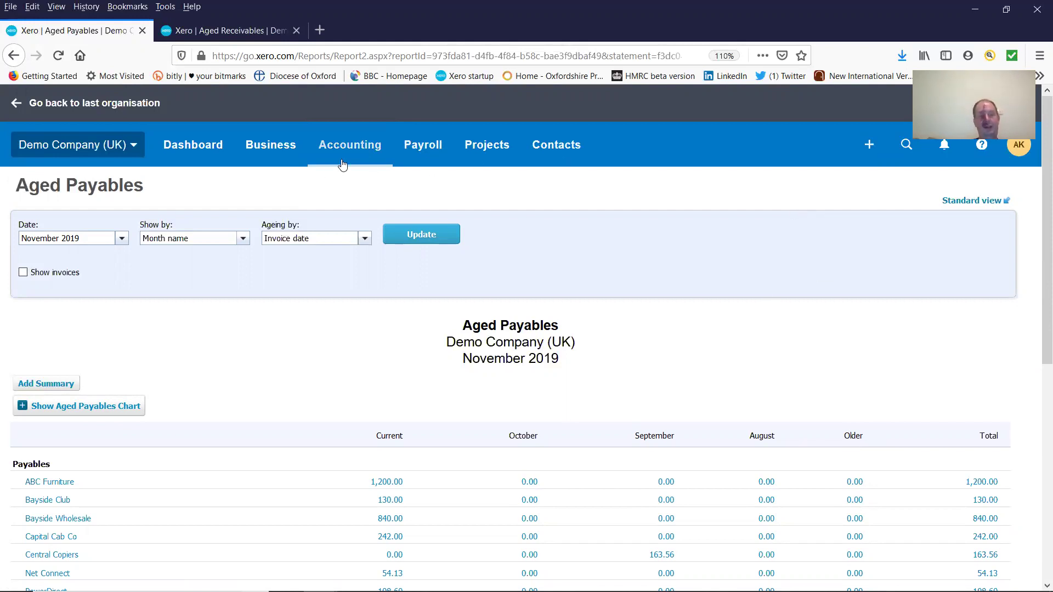
- From the Dashboard, open the Balance Sheet and review net assets of 11,051.67 versus 325.72
click(220, 148)
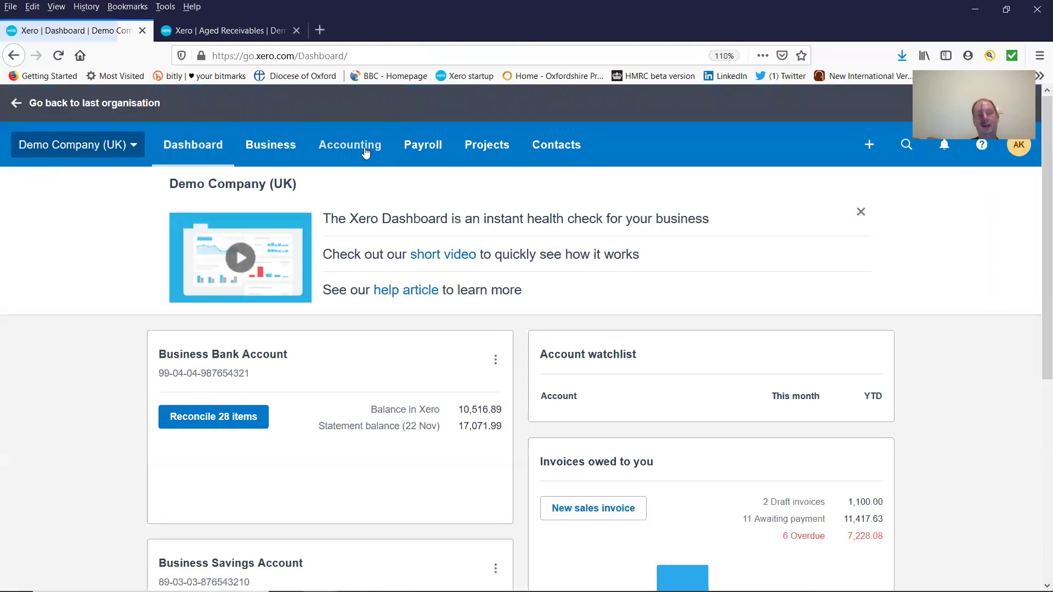
click(364, 146)
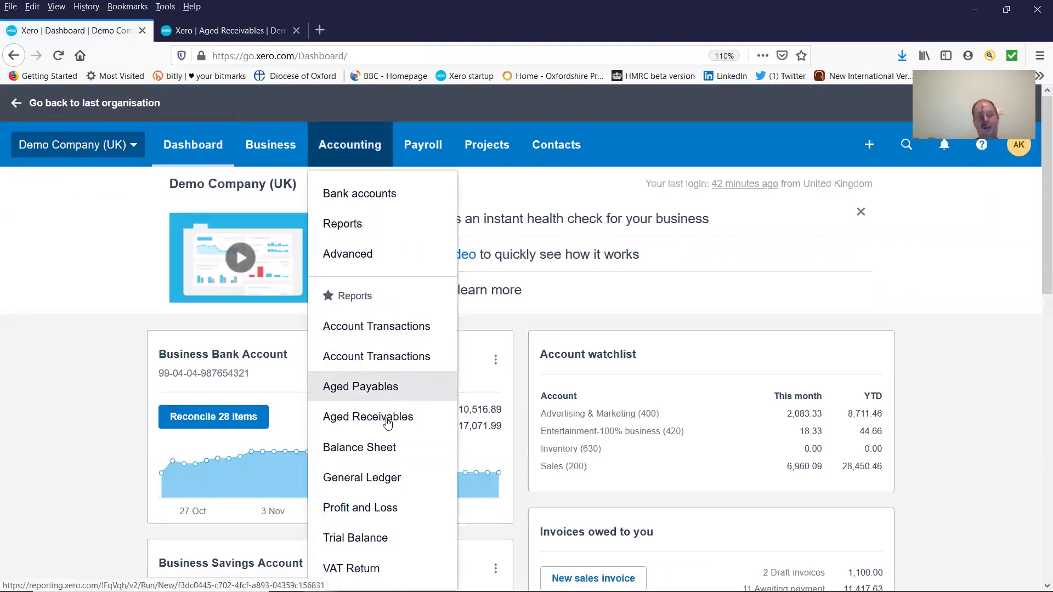
click(385, 448)
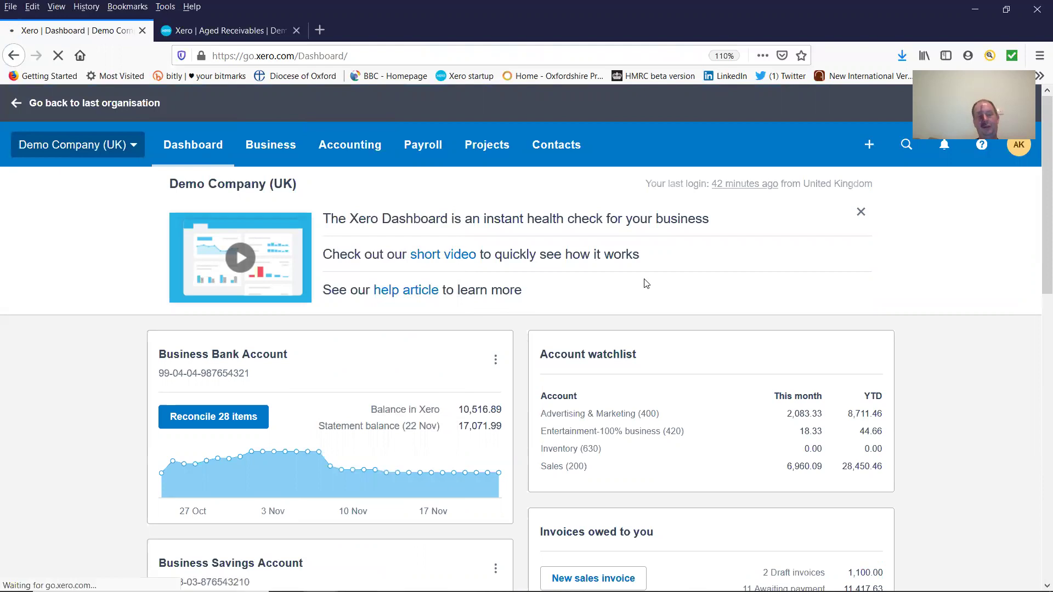
scroll(646, 286, down, 5)
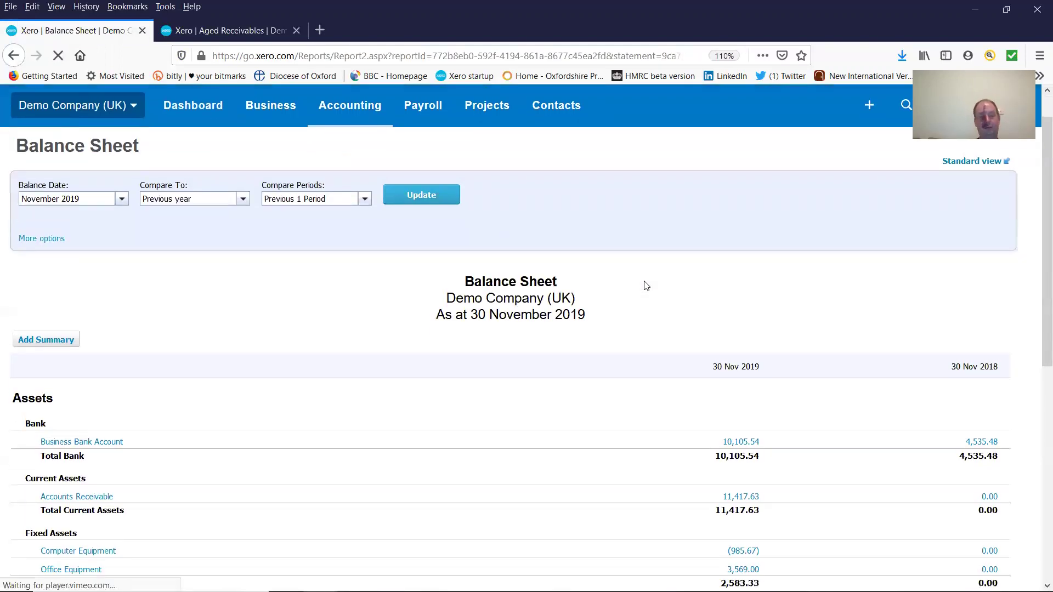
scroll(646, 286, down, 1)
scroll(645, 286, down, 1)
scroll(645, 286, down, 1)
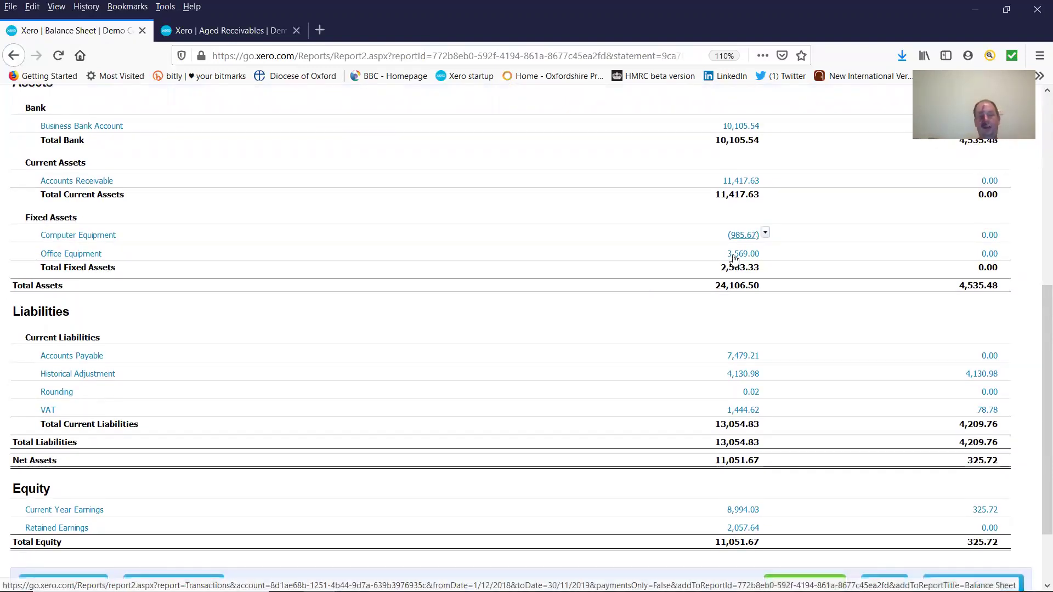
scroll(680, 261, down, 1)
scroll(680, 261, down, 1)
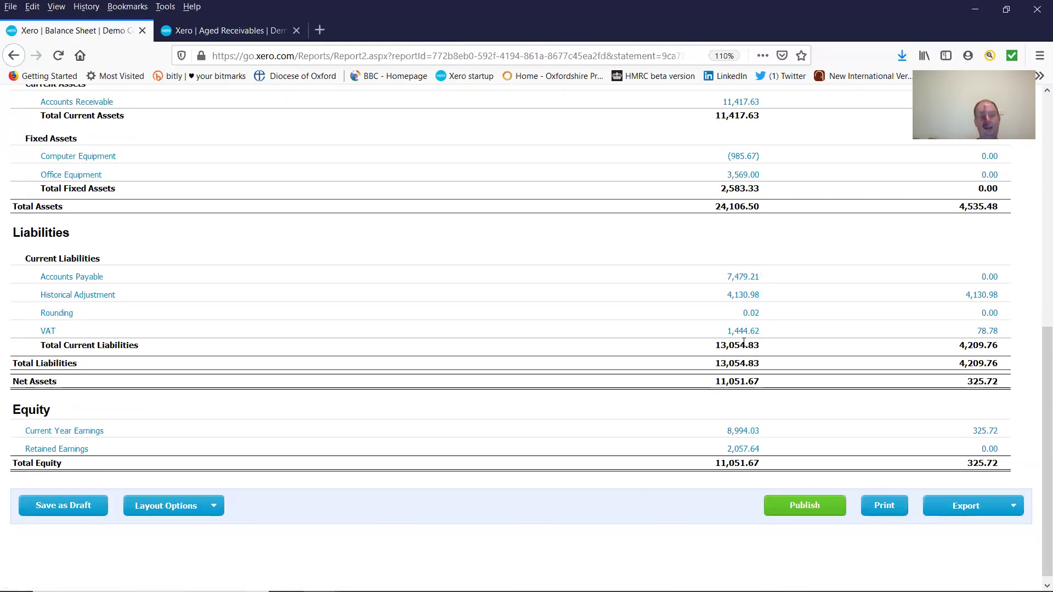
scroll(744, 338, up, 4)
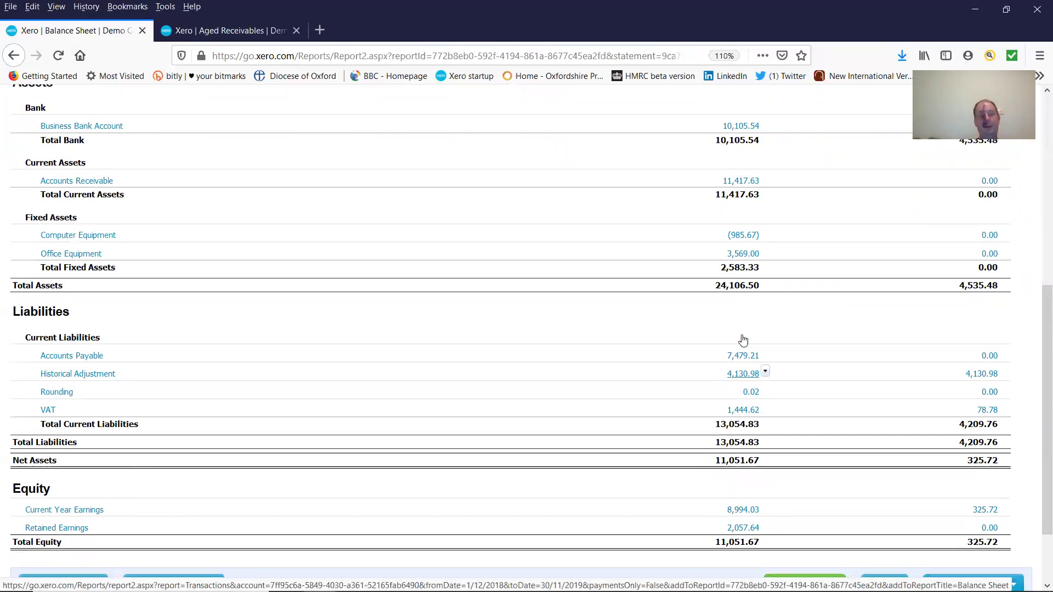
scroll(743, 339, up, 6)
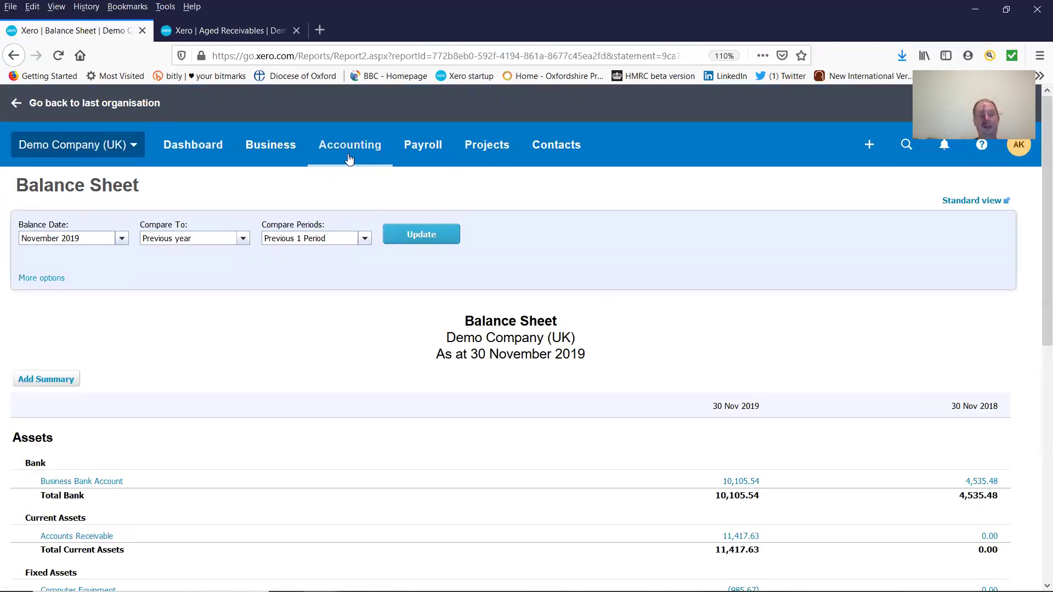
- Open the VAT Return report from the Accounting menu
click(358, 149)
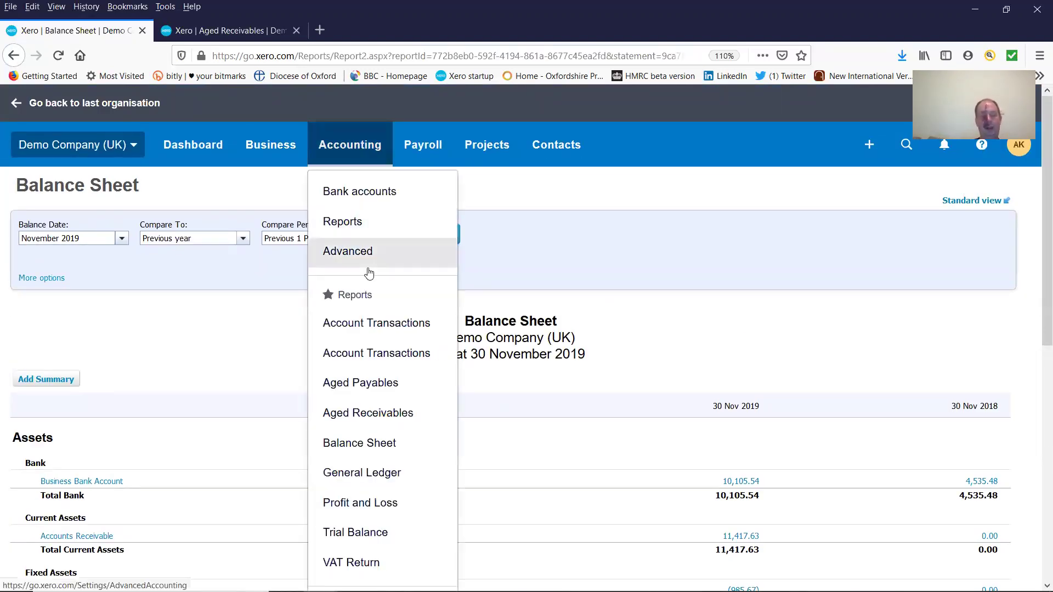
click(365, 562)
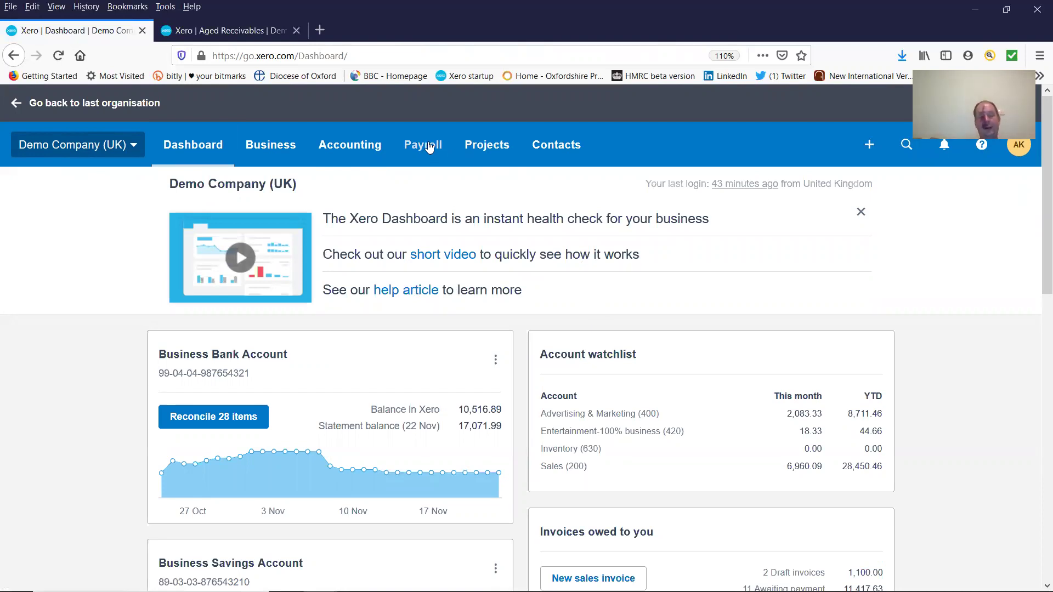
- In the reports overview, expand More reports under Accounting and open VAT Reconciliation
click(366, 144)
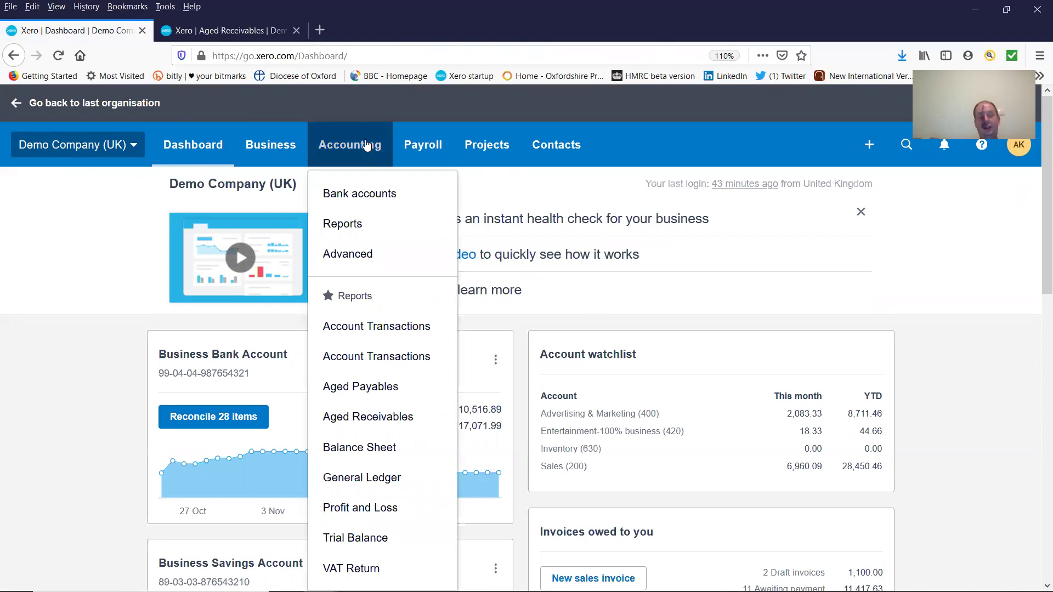
click(340, 224)
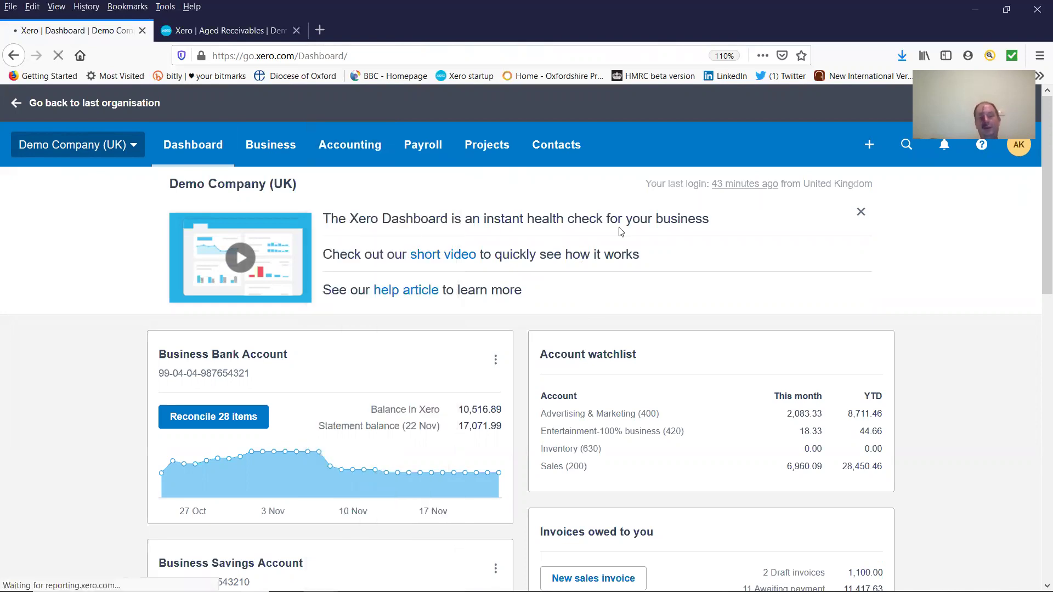
scroll(683, 252, down, 1)
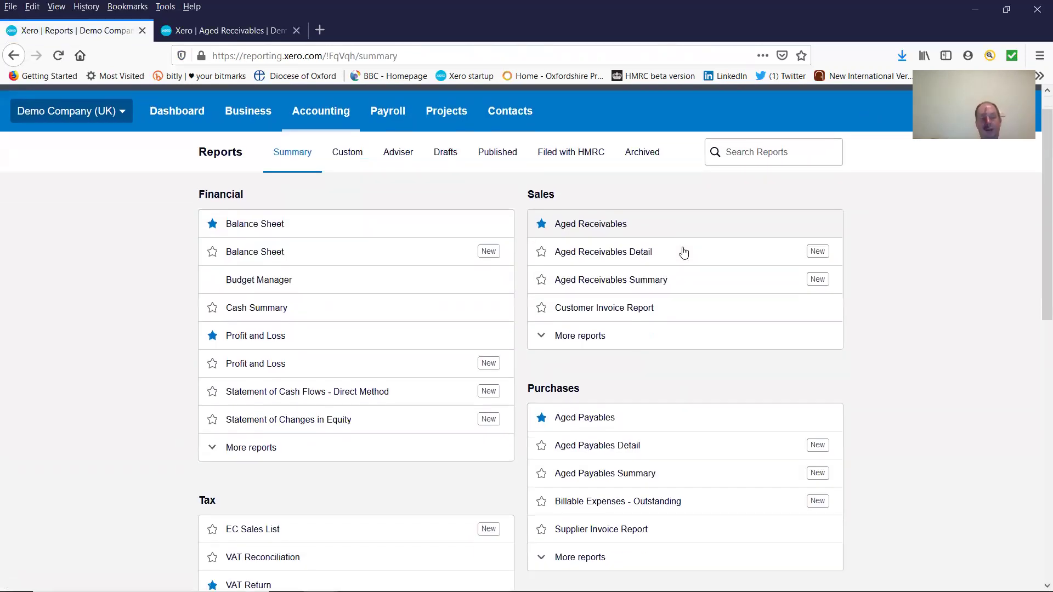
scroll(684, 252, down, 4)
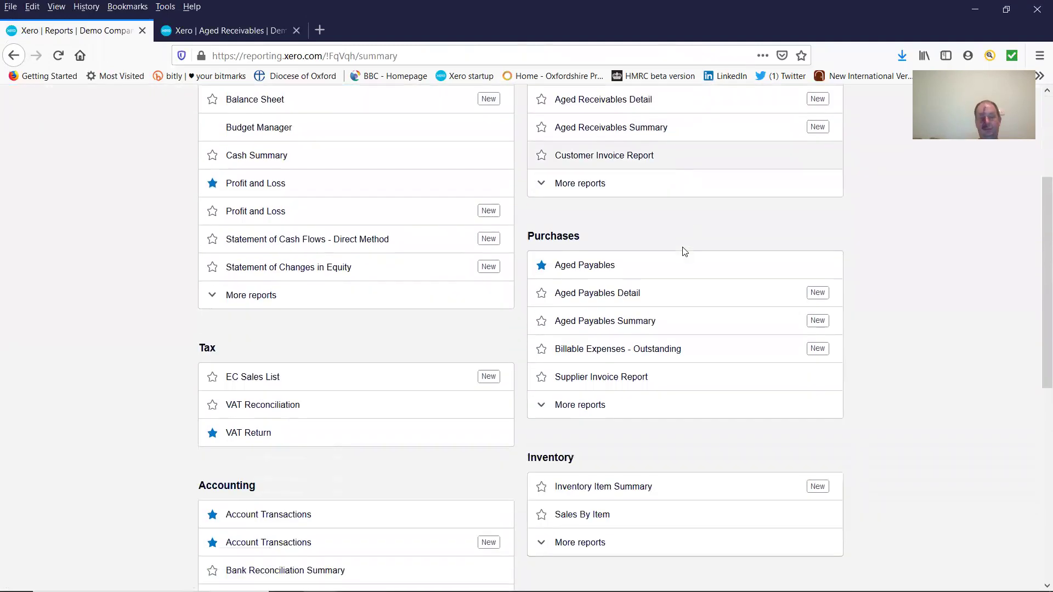
scroll(684, 252, down, 9)
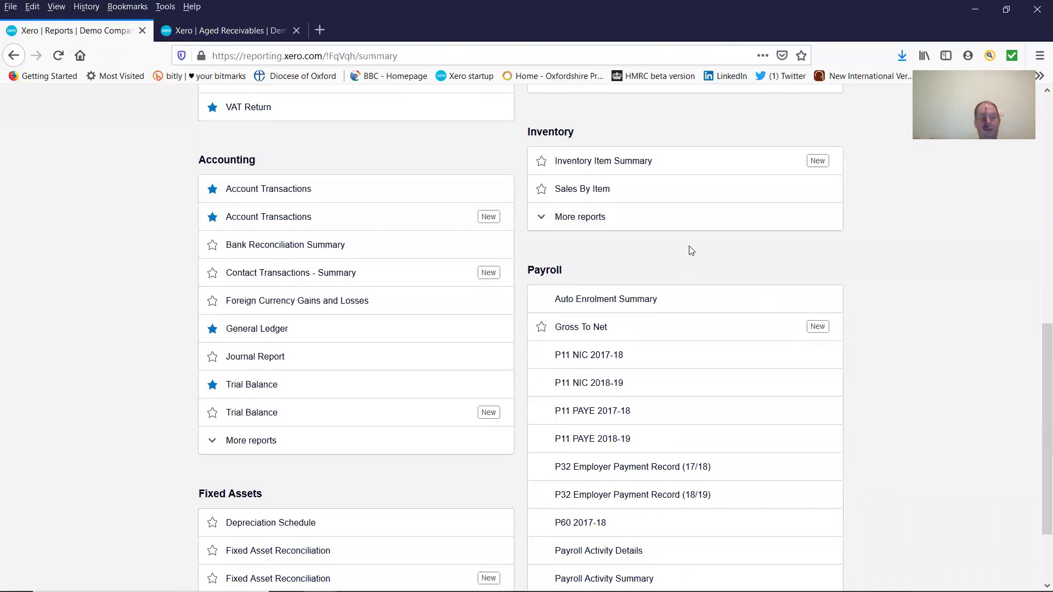
click(386, 440)
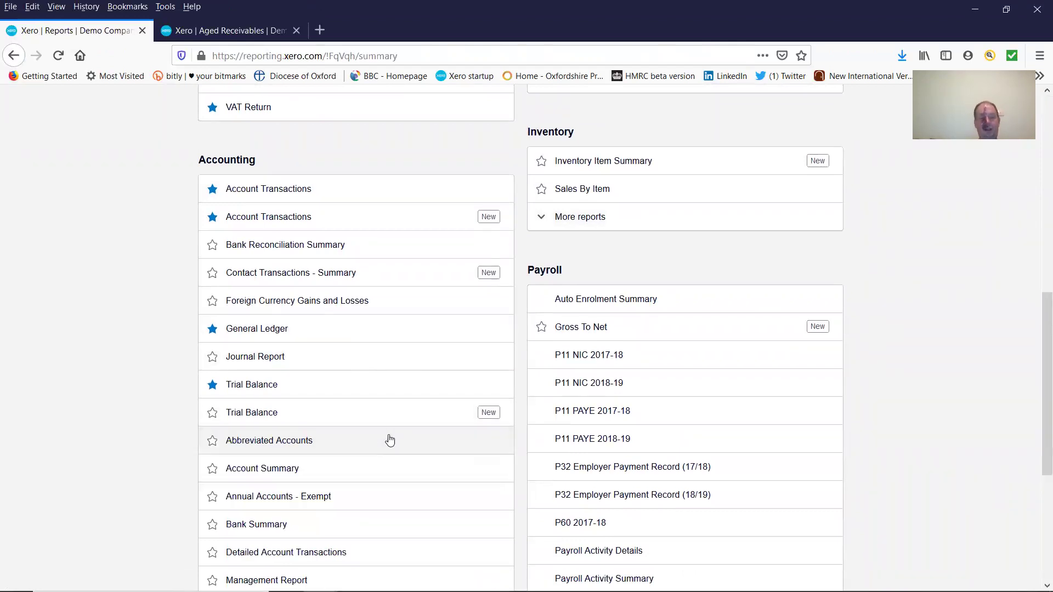
scroll(620, 378, down, 4)
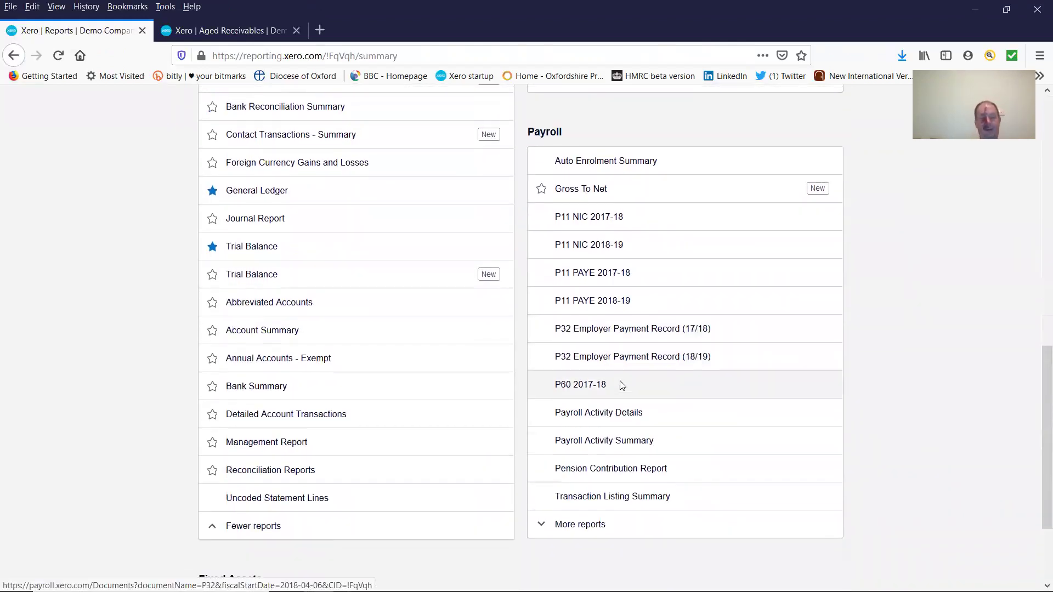
scroll(621, 386, down, 2)
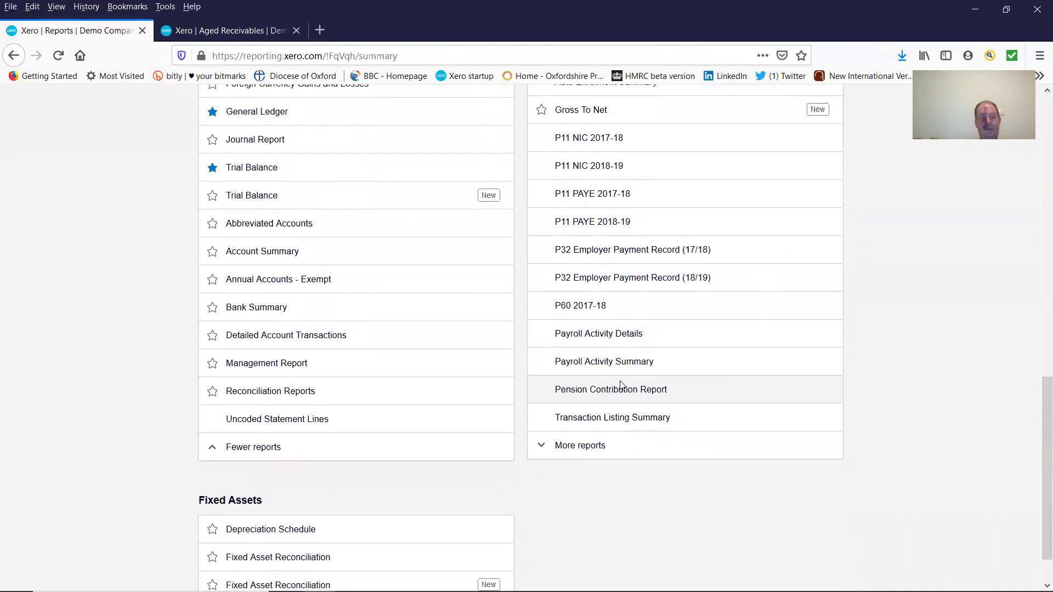
scroll(620, 385, up, 5)
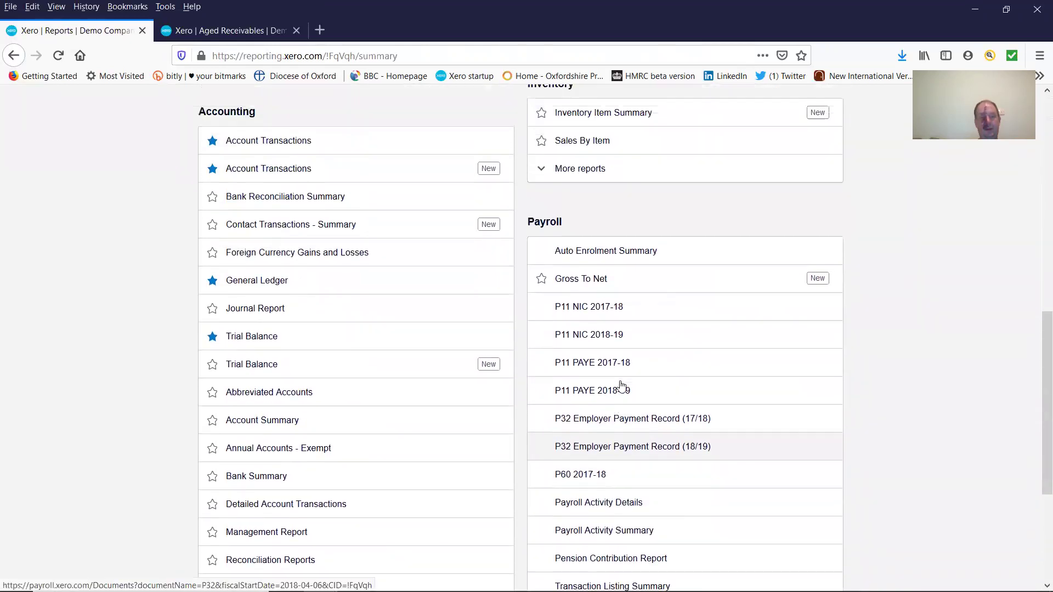
scroll(620, 386, up, 5)
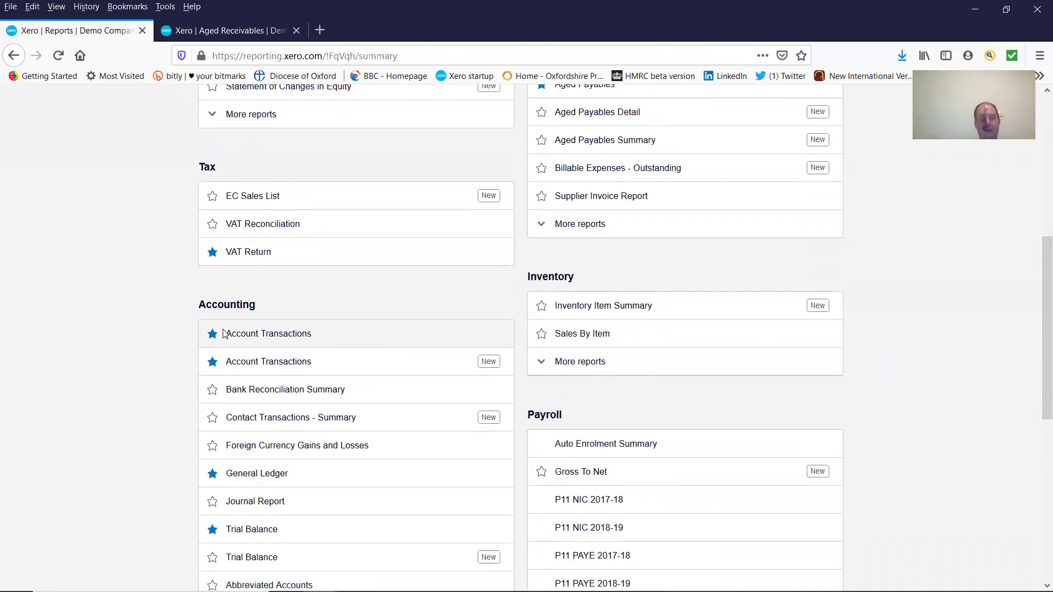
click(269, 226)
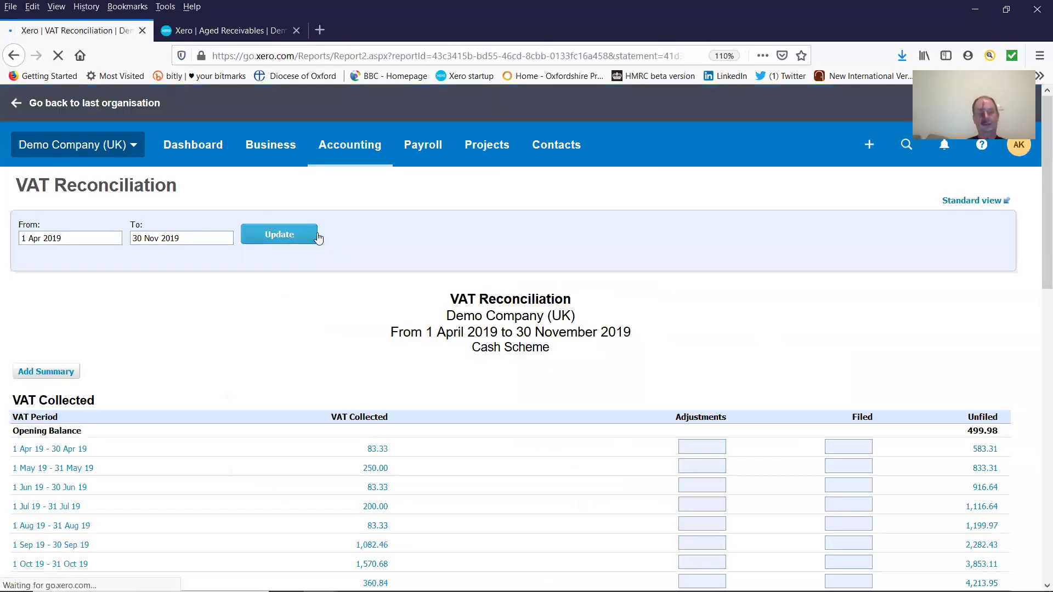
- Scroll to the VAT Account Summary's 1,444.62 balance, then go back to the Dashboard
scroll(382, 313, down, 5)
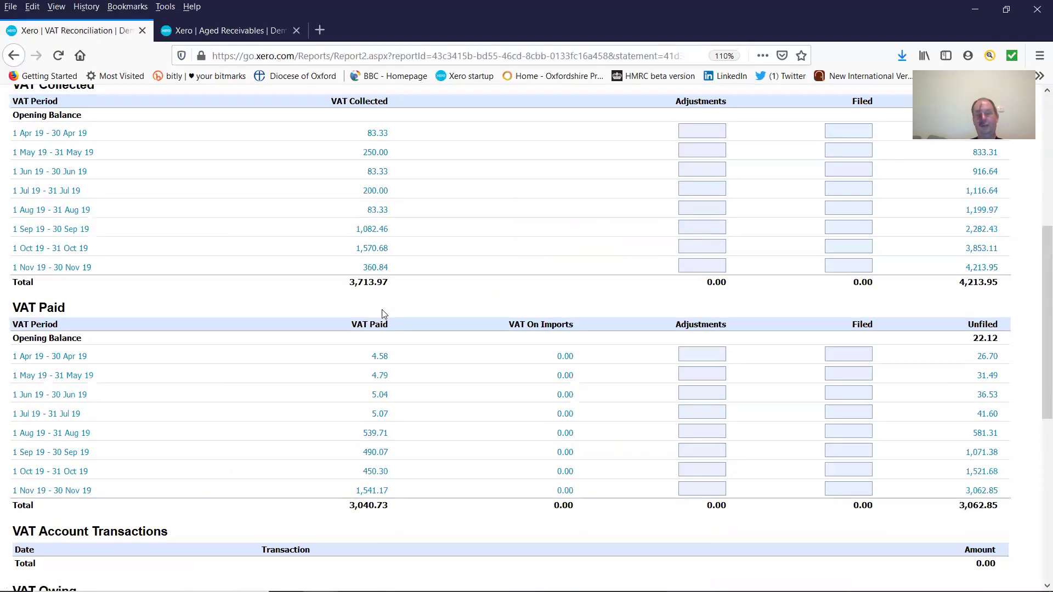
scroll(382, 313, down, 4)
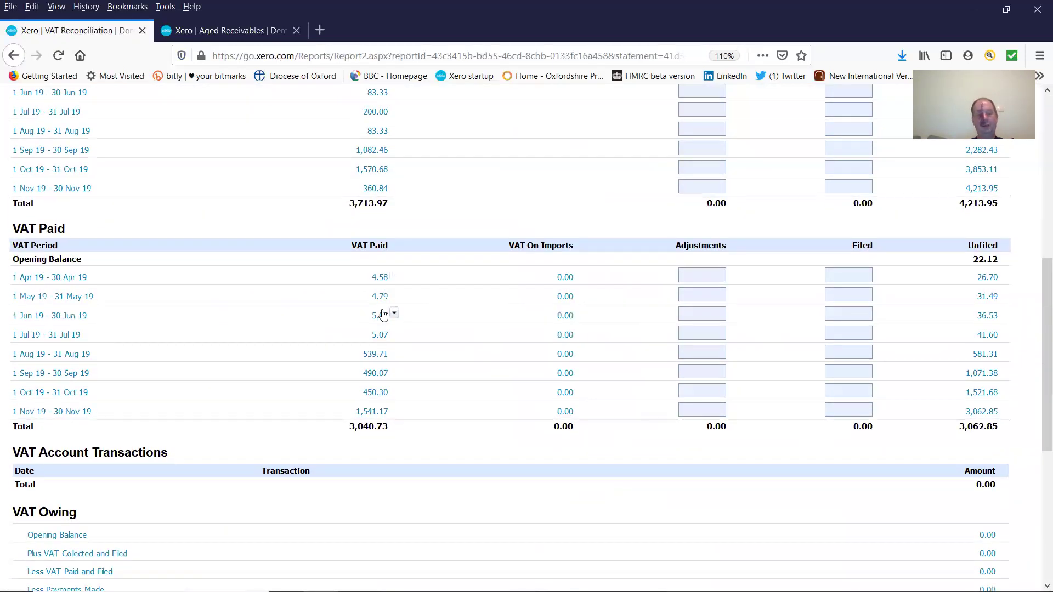
scroll(382, 311, down, 2)
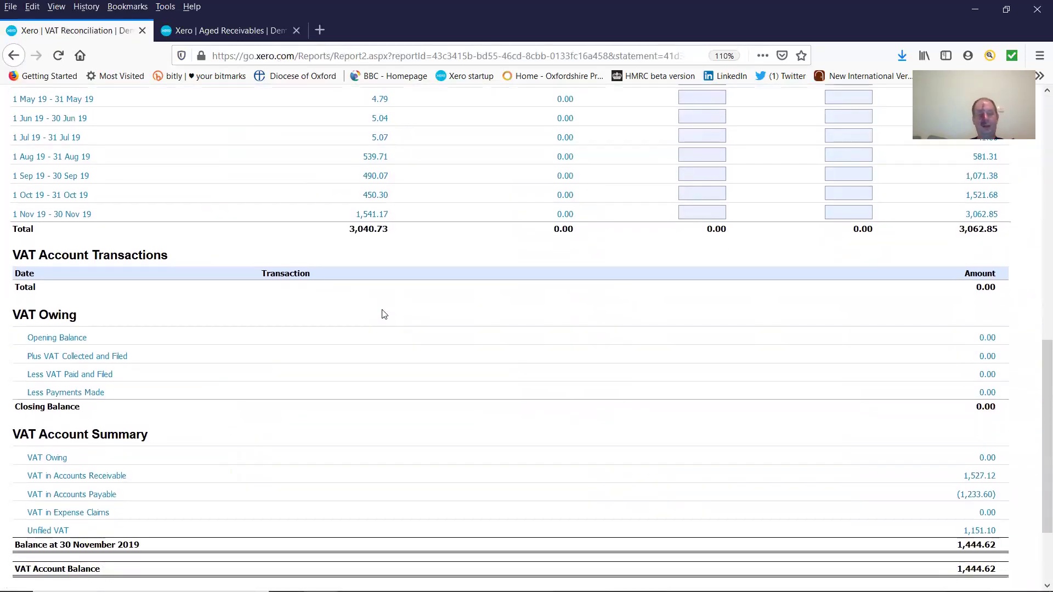
scroll(384, 314, down, 1)
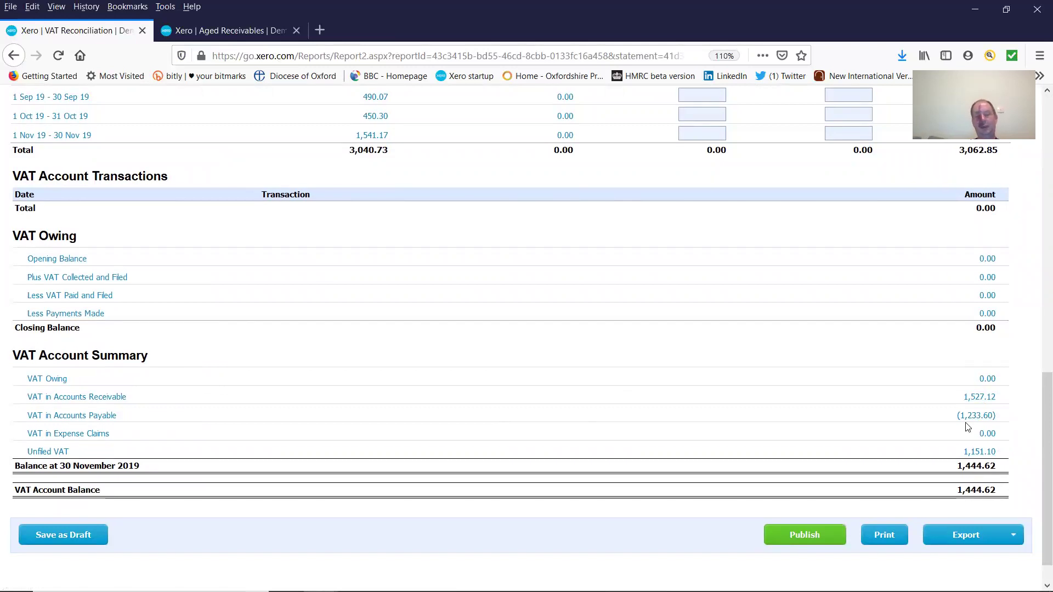
scroll(872, 378, up, 15)
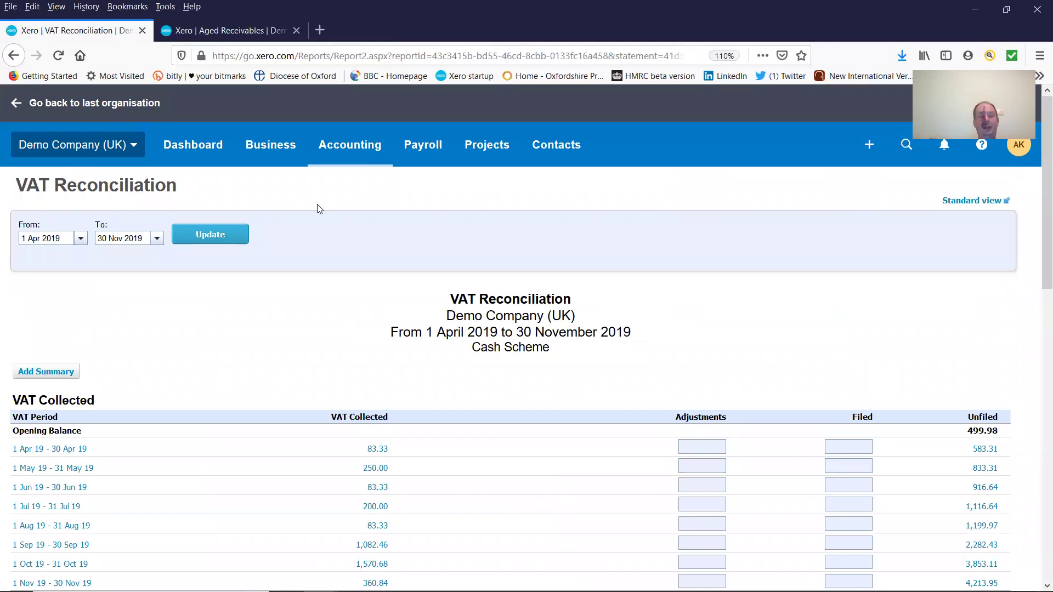
click(215, 144)
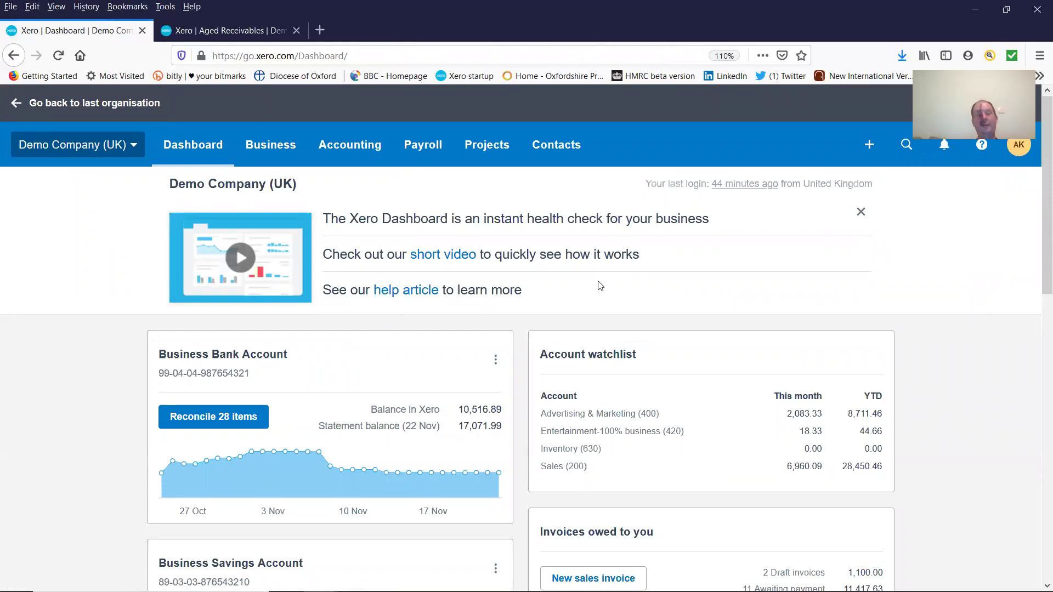
- Open the General Ledger report and rerun it starting 1 December 2018
click(371, 149)
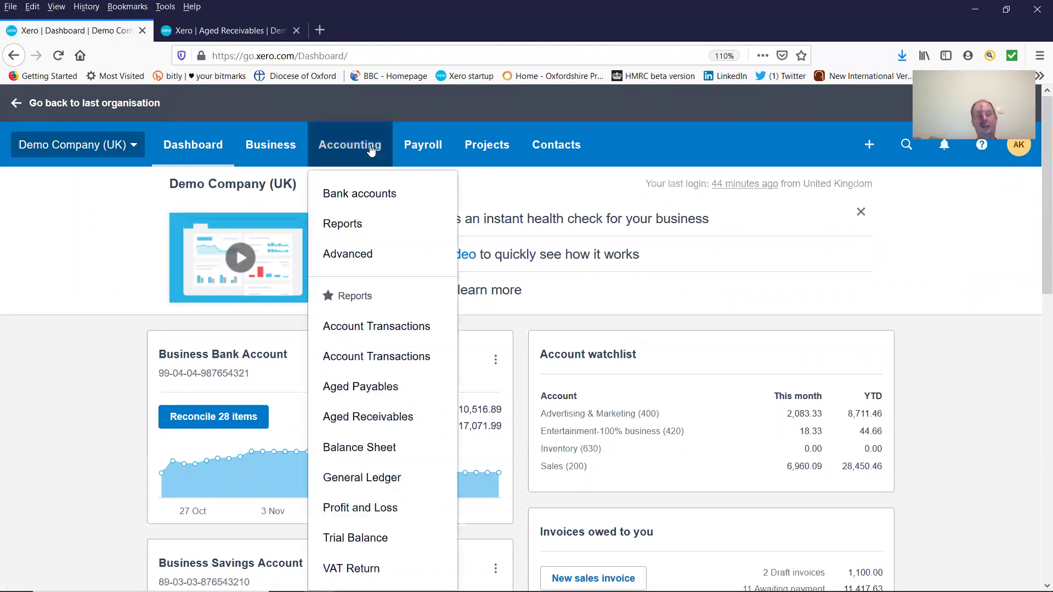
click(375, 477)
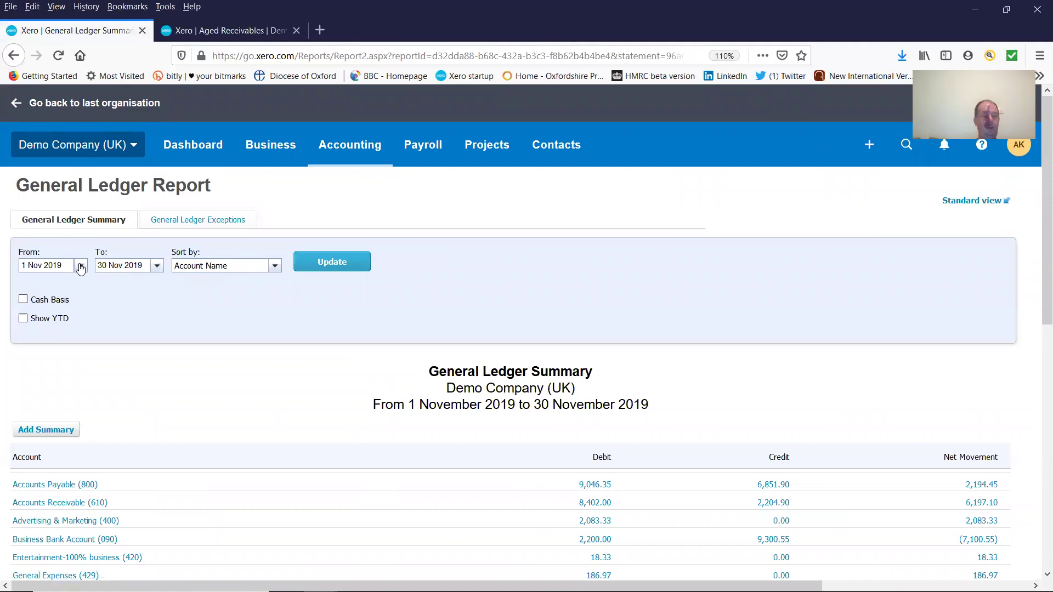
click(80, 266)
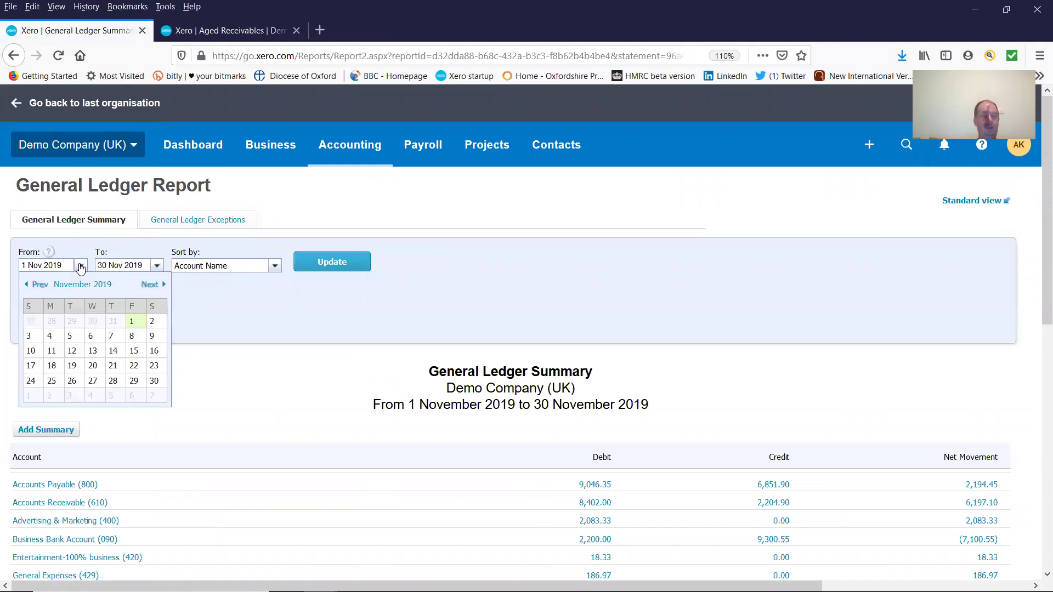
click(43, 287)
click(43, 288)
click(42, 287)
click(42, 288)
click(43, 287)
click(43, 287)
click(43, 288)
click(42, 287)
click(42, 288)
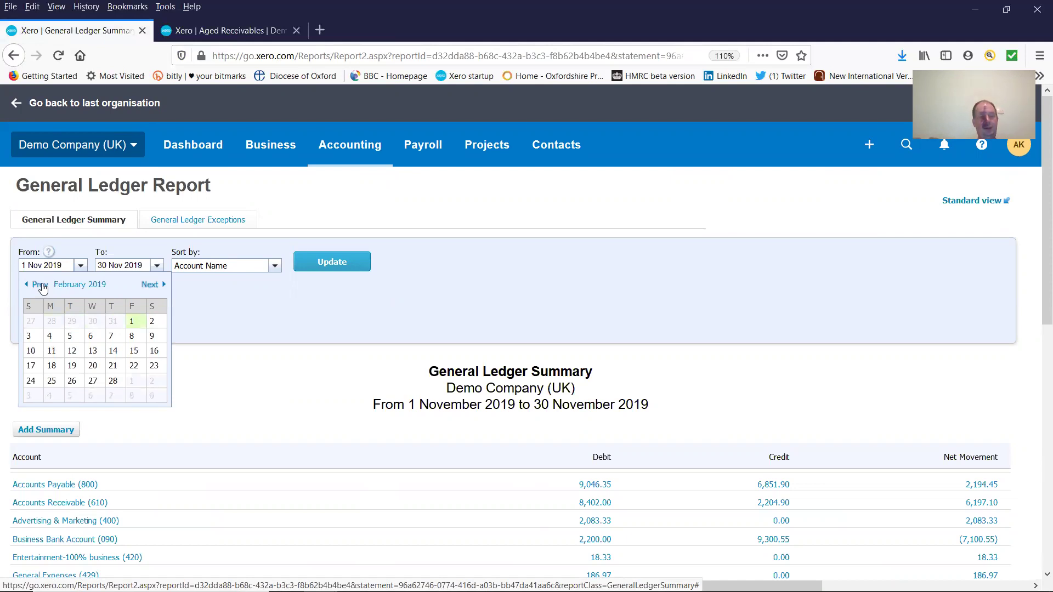
click(43, 287)
click(43, 287)
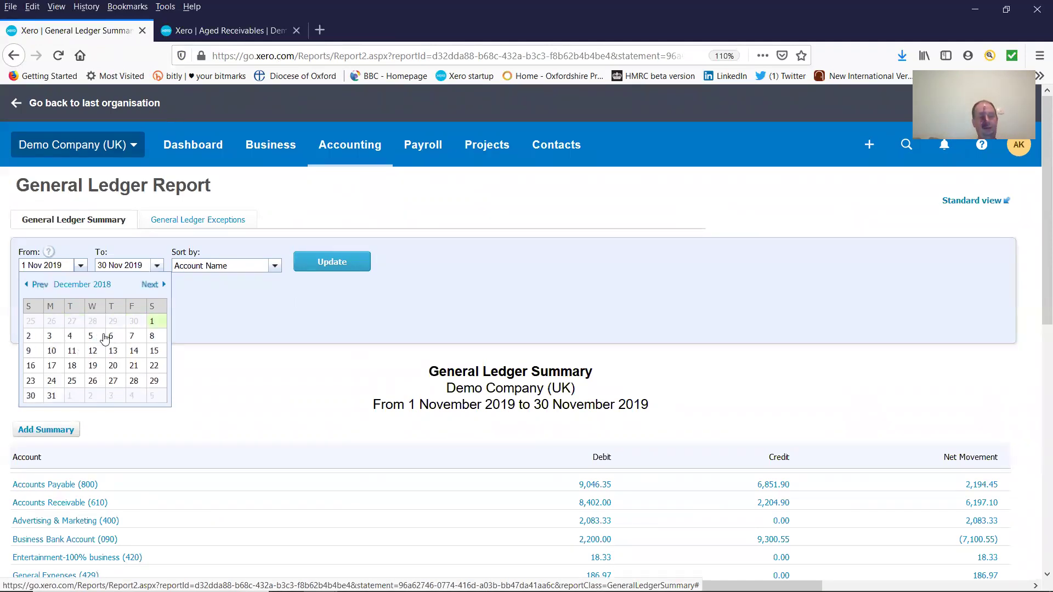
click(152, 325)
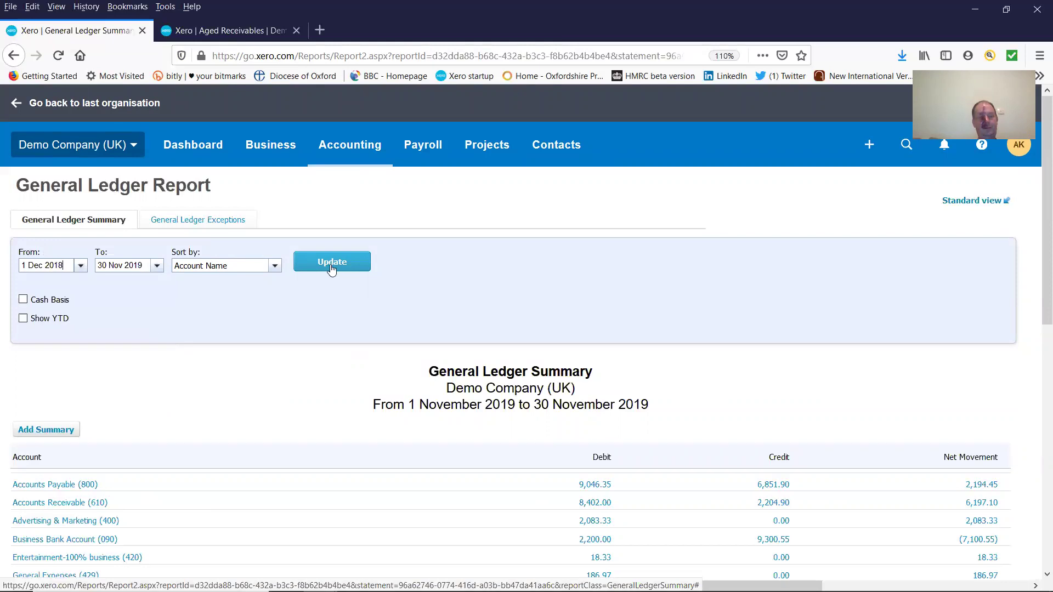
click(332, 267)
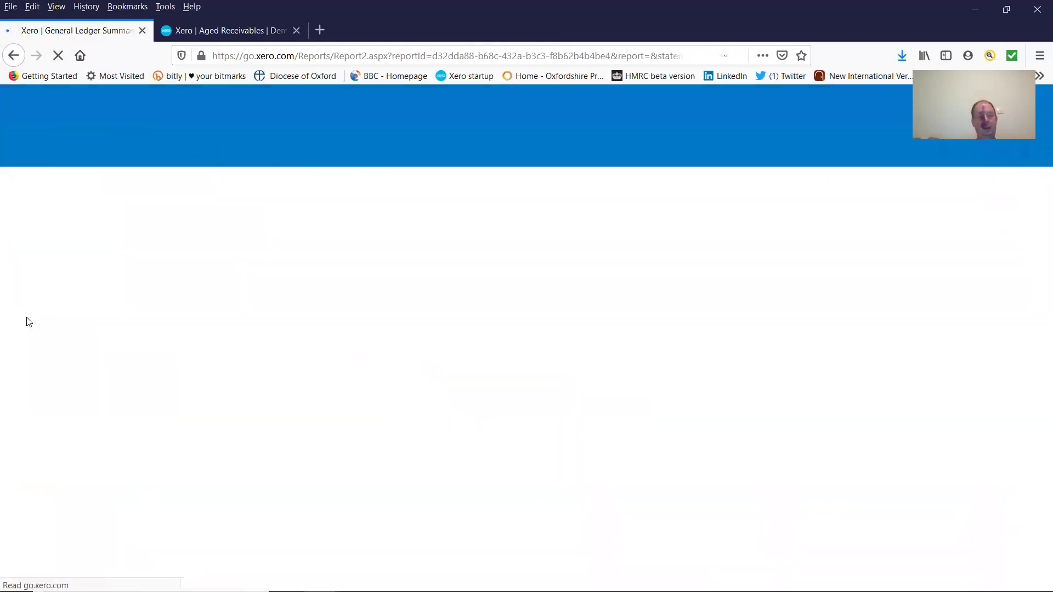
- Add year-to-date balances to the General Ledger Summary and refresh it
click(23, 319)
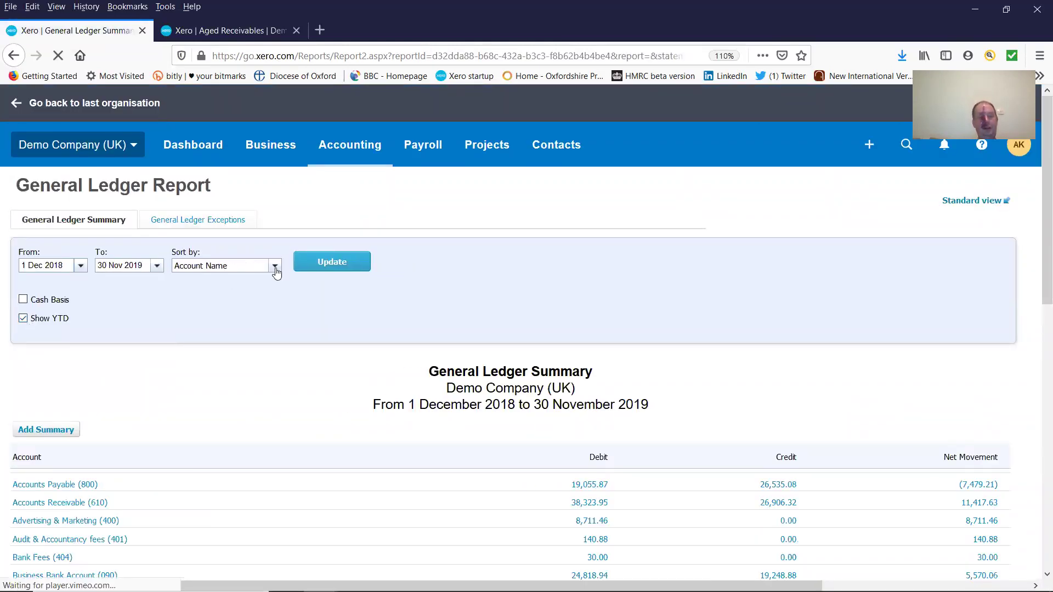
click(338, 261)
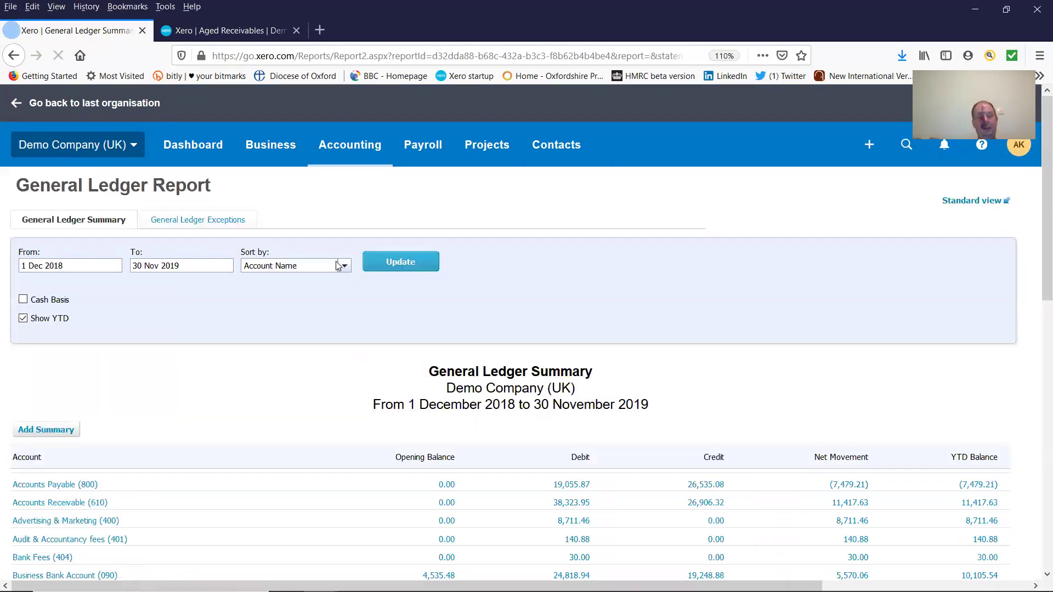
scroll(307, 327, down, 10)
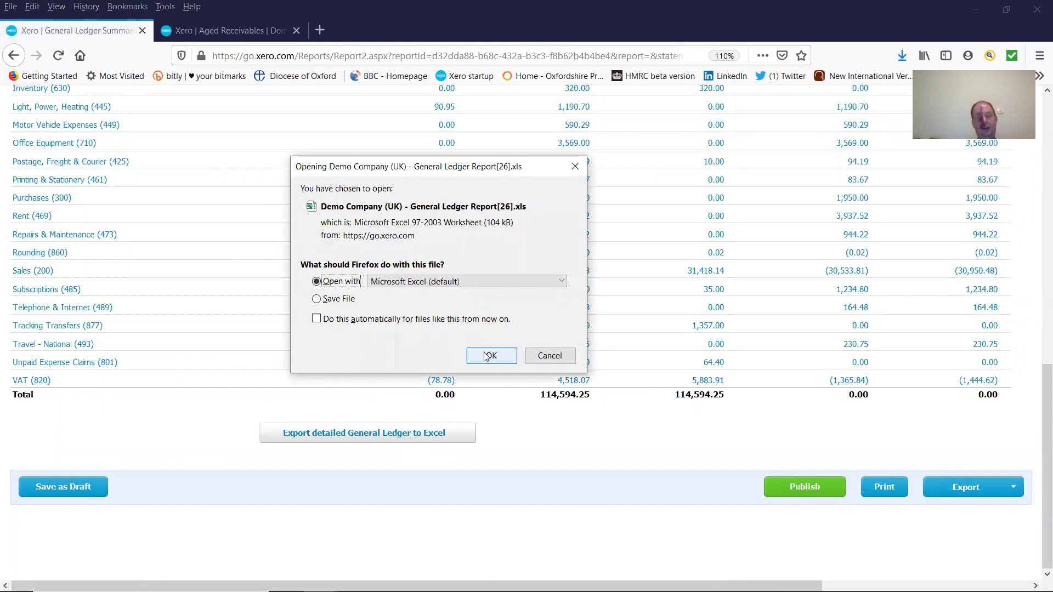
- Open the exported General Ledger Report workbook in Excel and enable editing
click(489, 356)
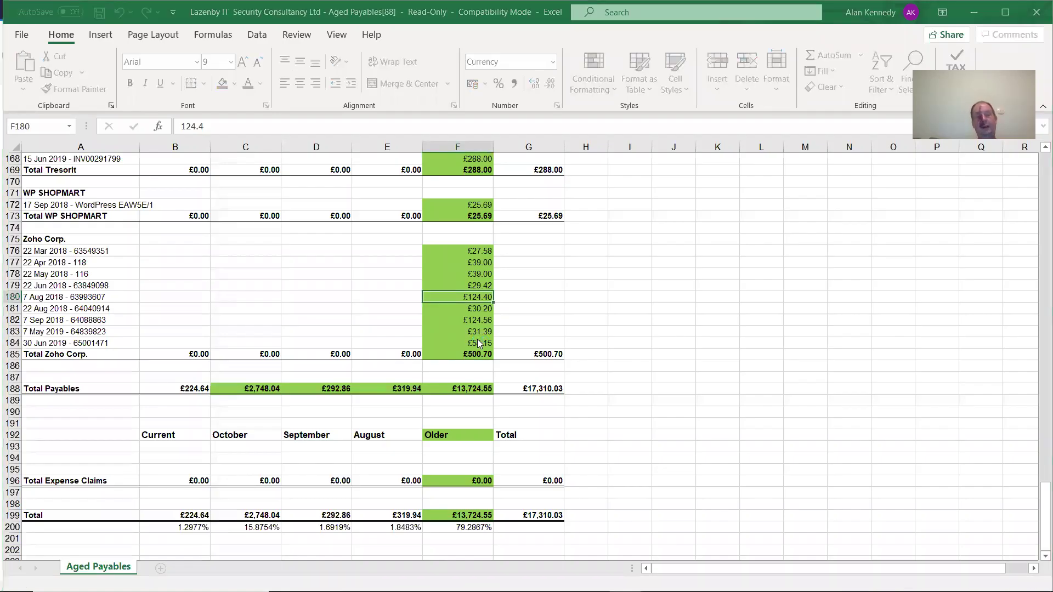
key(alt+Tab)
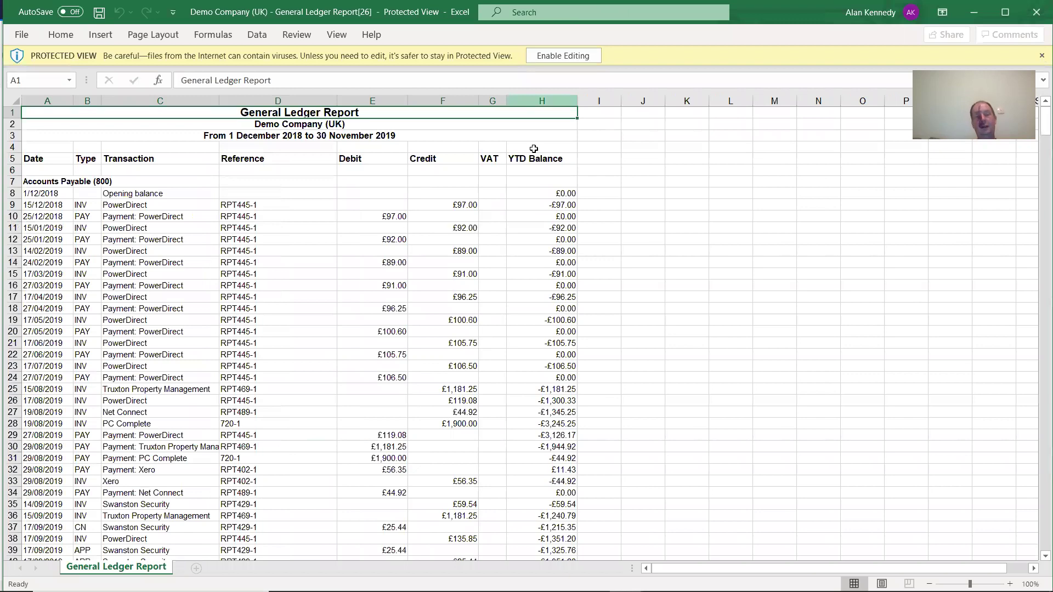
click(563, 55)
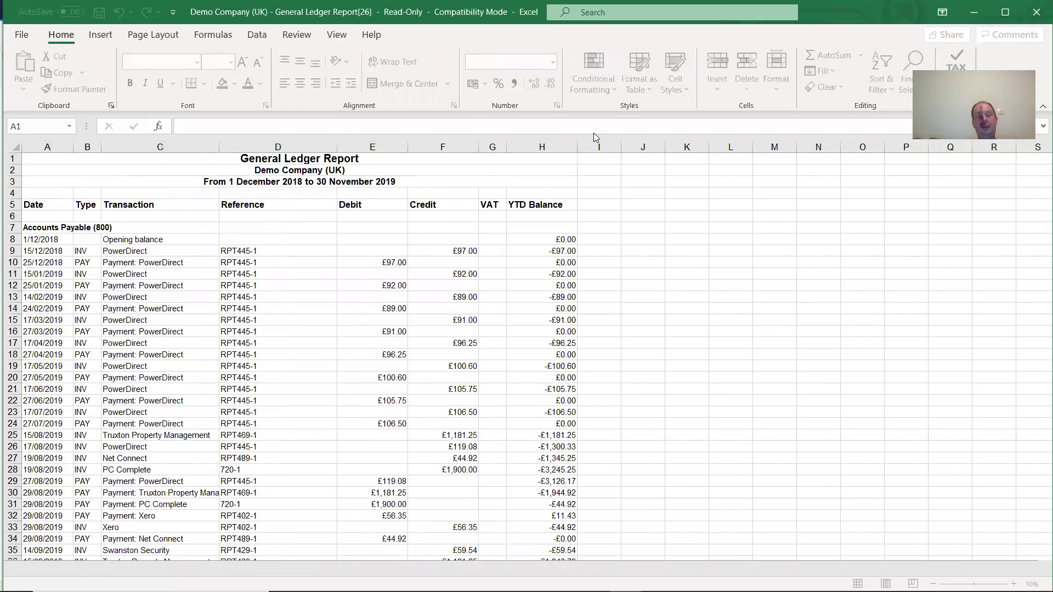
- Unmerge the three title rows in A1:H3 so they sit left-aligned in column A
key(shift+Down)
key(shift+Down)
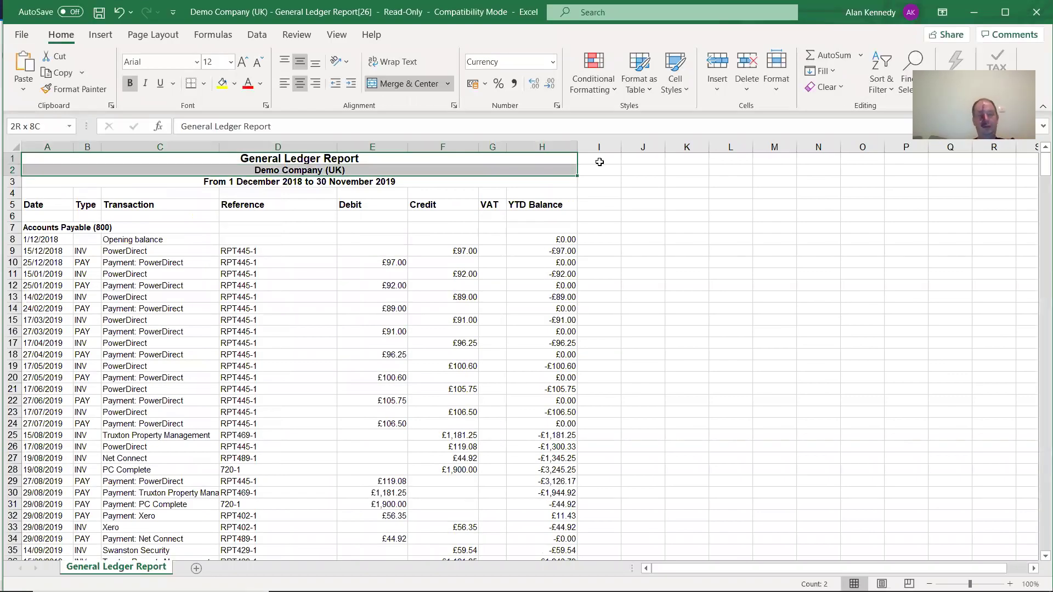
click(413, 86)
key(Down)
key(Down)
key(Down)
key(Down)
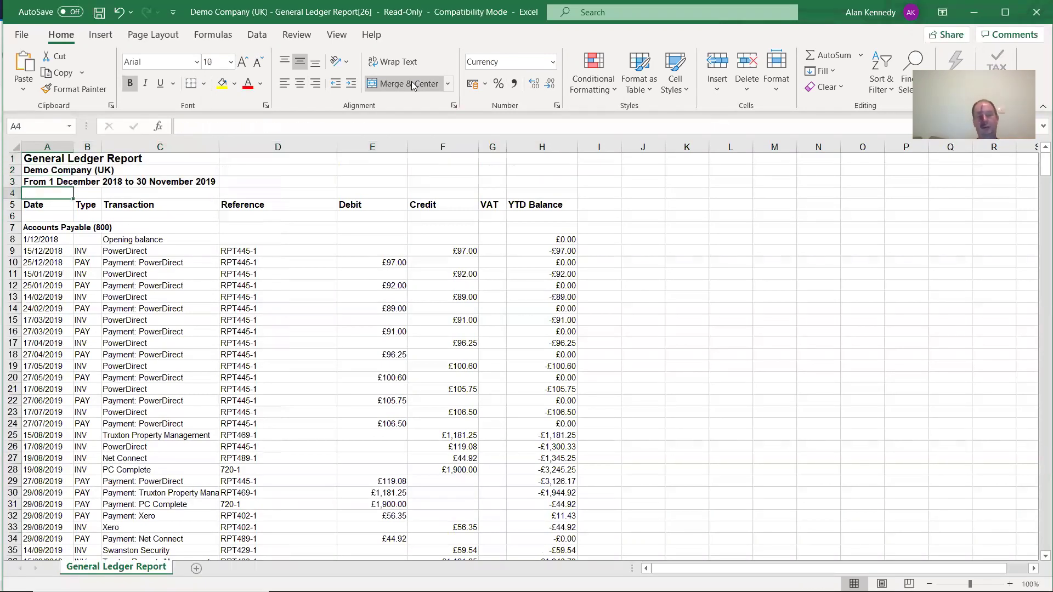
key(Up)
key(Up)
key(Up)
key(Up)
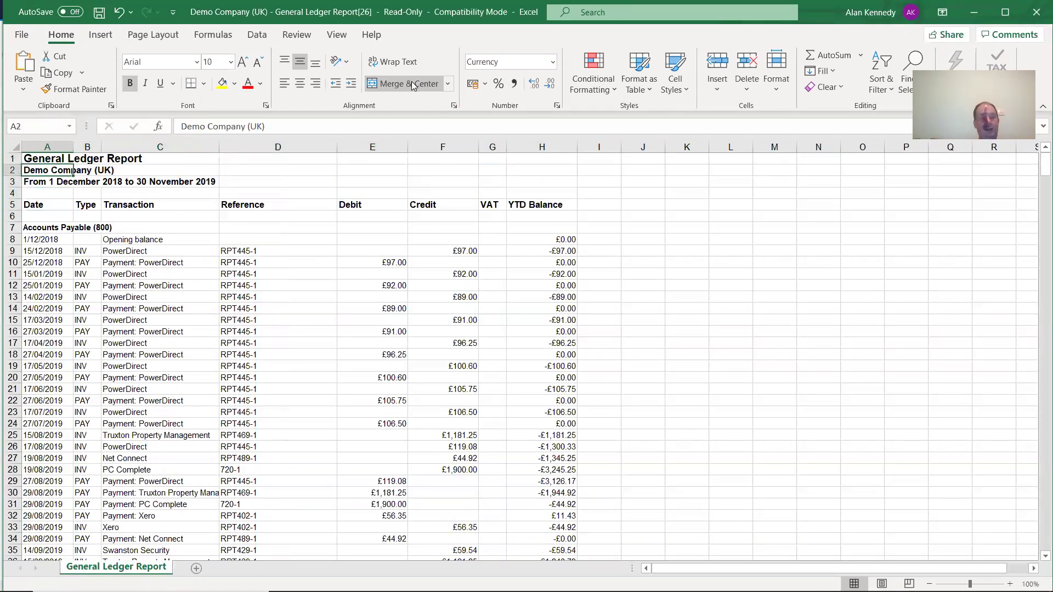
key(Down)
key(Down)
key(Down)
key(Down)
key(Down)
key(Down)
key(Down)
key(Down)
key(Down)
key(Down)
key(Down)
key(Down)
key(Down)
key(Down)
key(Down)
key(Down)
key(Down)
key(Down)
key(Down)
key(Down)
key(Down)
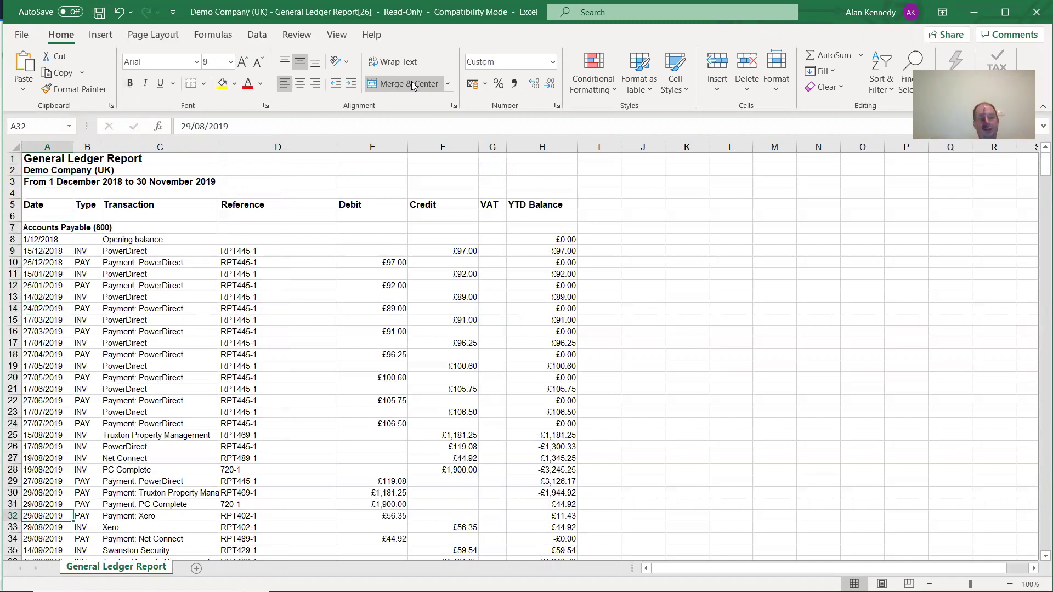
key(Up)
key(Up)
key(Up)
key(Up)
key(Up)
key(Up)
key(Up)
key(Up)
key(Up)
key(Up)
key(Up)
key(Up)
key(Up)
key(Up)
key(Up)
key(Up)
key(Up)
key(Up)
key(Up)
key(Up)
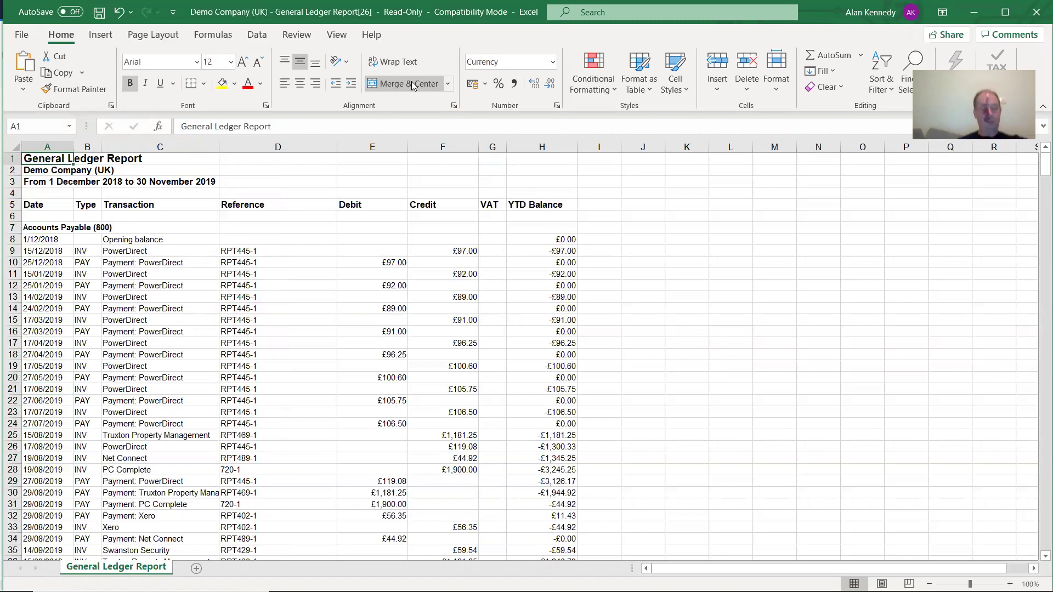
- Search the ledger for '(200' to reach the Sales account and browse its rows
key(ctrl+f)
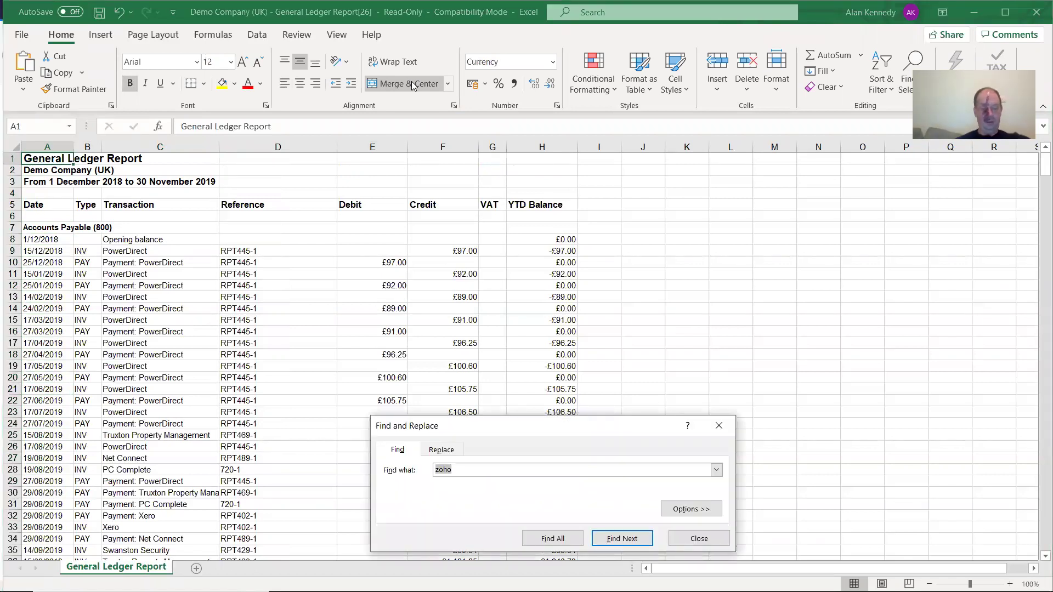
text((200)
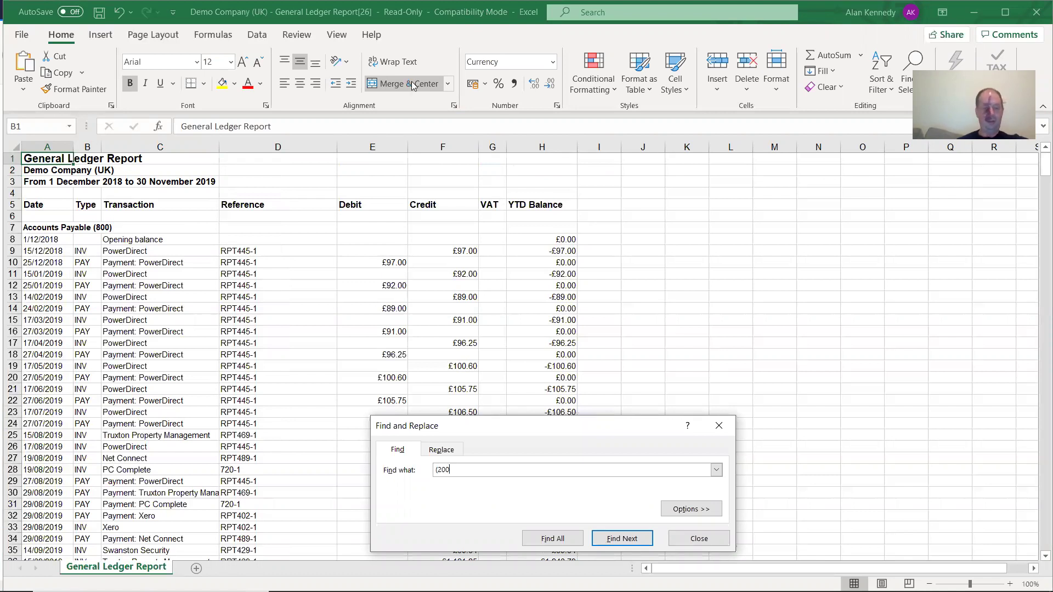
key(Return)
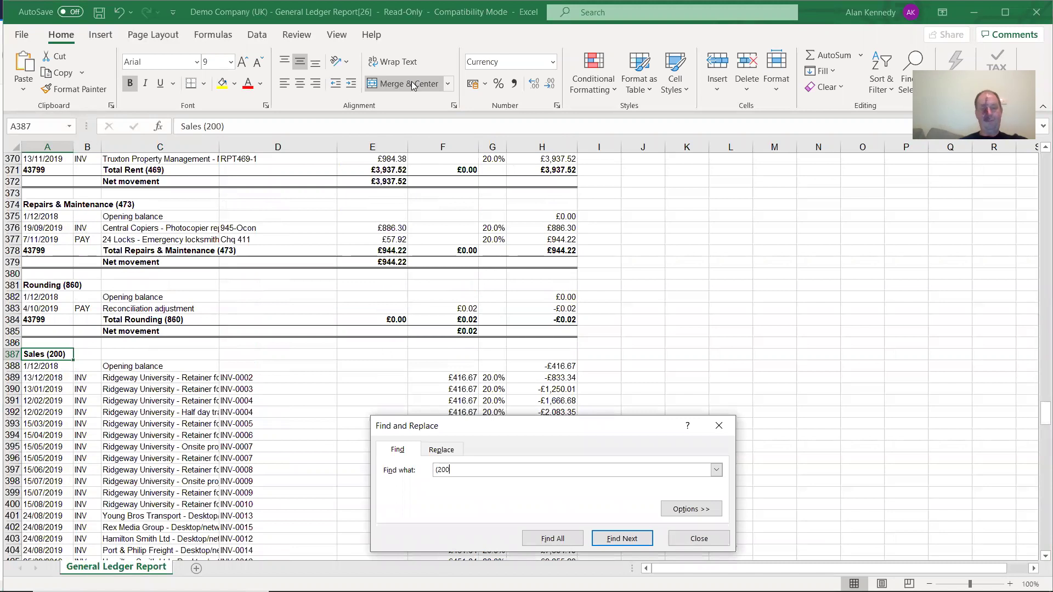
key(Escape)
key(Down)
key(Down)
key(Down)
key(Down)
key(Down)
key(Down)
key(Down)
key(Down)
key(Down)
key(Down)
key(Down)
key(Down)
key(Down)
key(Down)
key(Down)
key(Down)
key(Down)
key(Down)
key(Down)
key(Down)
key(Down)
key(Down)
key(Down)
key(Down)
key(Down)
key(Down)
key(Down)
key(Down)
key(Down)
key(Down)
key(Down)
key(Down)
key(Down)
key(Down)
key(Down)
key(Down)
key(Down)
key(Down)
key(Down)
key(Down)
key(Down)
key(Down)
key(Down)
key(Down)
key(Down)
key(Up)
key(Up)
key(Up)
key(Up)
key(Up)
key(Up)
key(Up)
key(Up)
key(Up)
key(Up)
key(Up)
- Jump to Total Sales (200) and review the Sales transactions (£31,418.14 credits, £30,533.81 net)
key(ctrl+f)
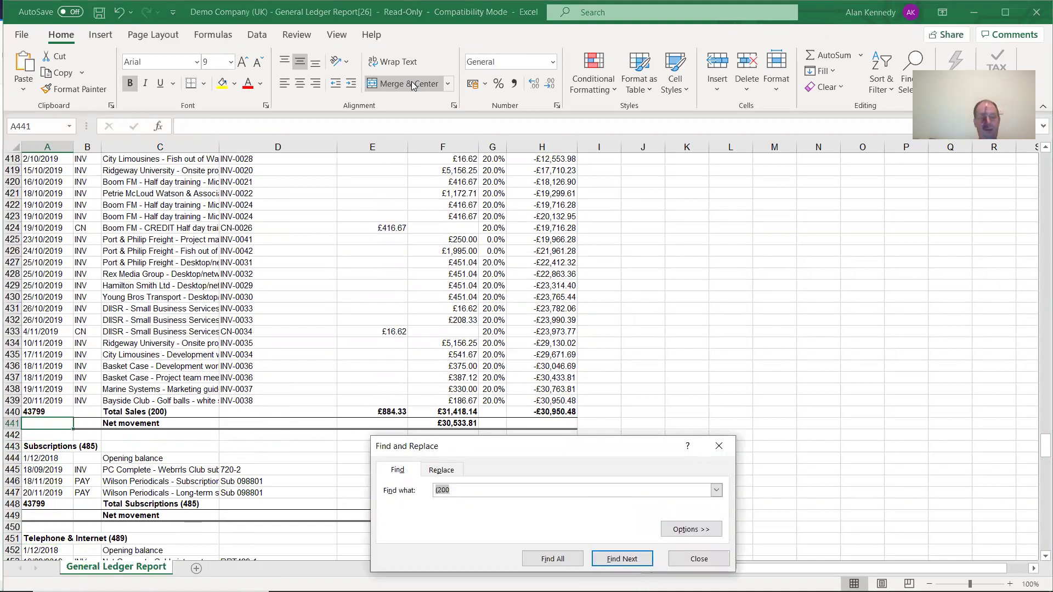
key(Return)
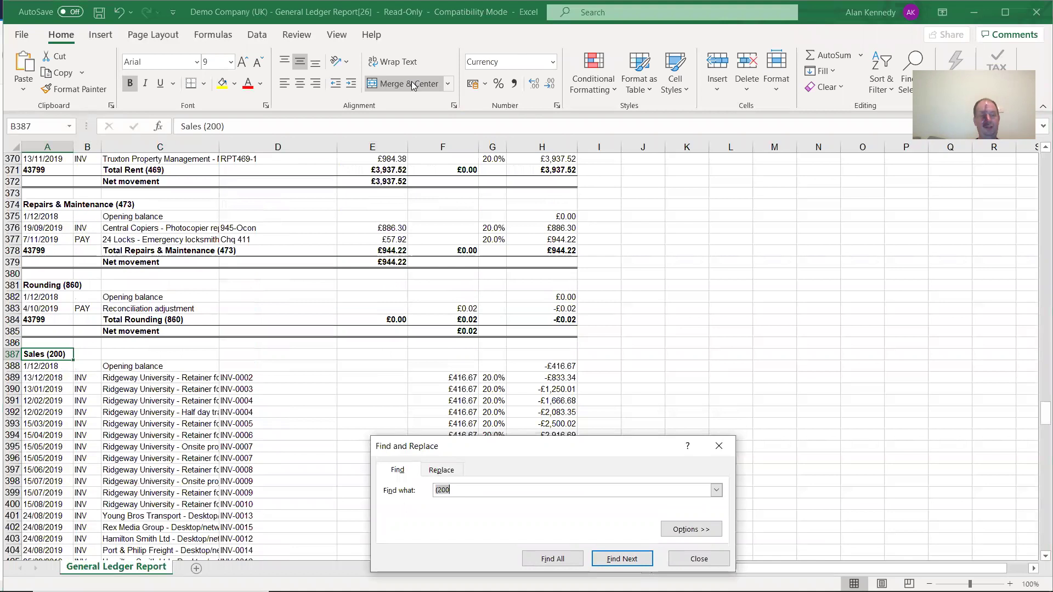
key(Return)
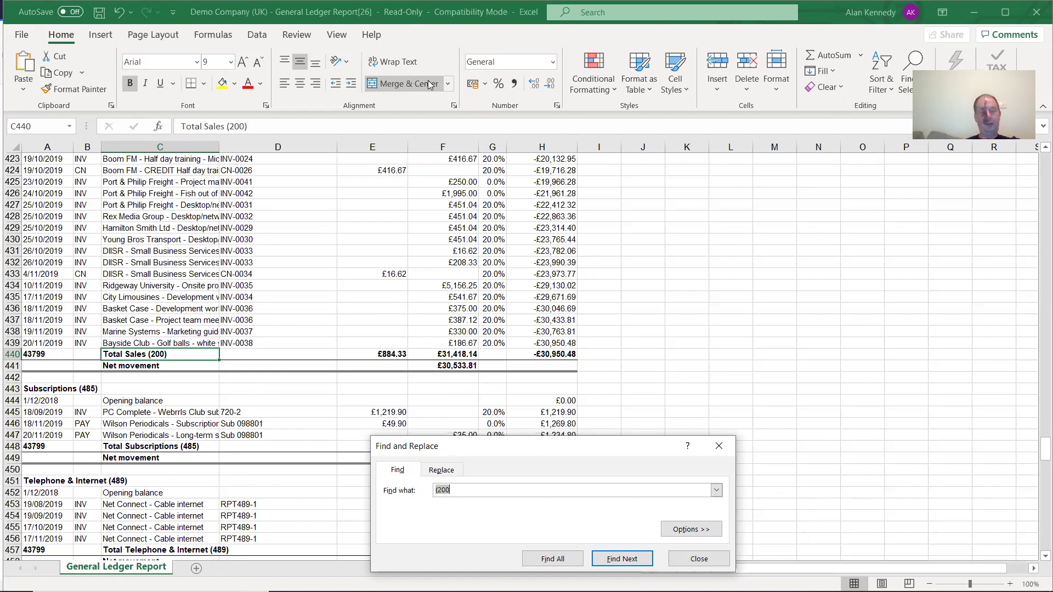
key(Escape)
key(Up)
key(Up)
key(Up)
key(Up)
key(Up)
key(Up)
key(Up)
key(Up)
key(Up)
key(Up)
key(Up)
key(Up)
key(Up)
key(Up)
key(Up)
key(Up)
key(Up)
key(Up)
key(Up)
key(Up)
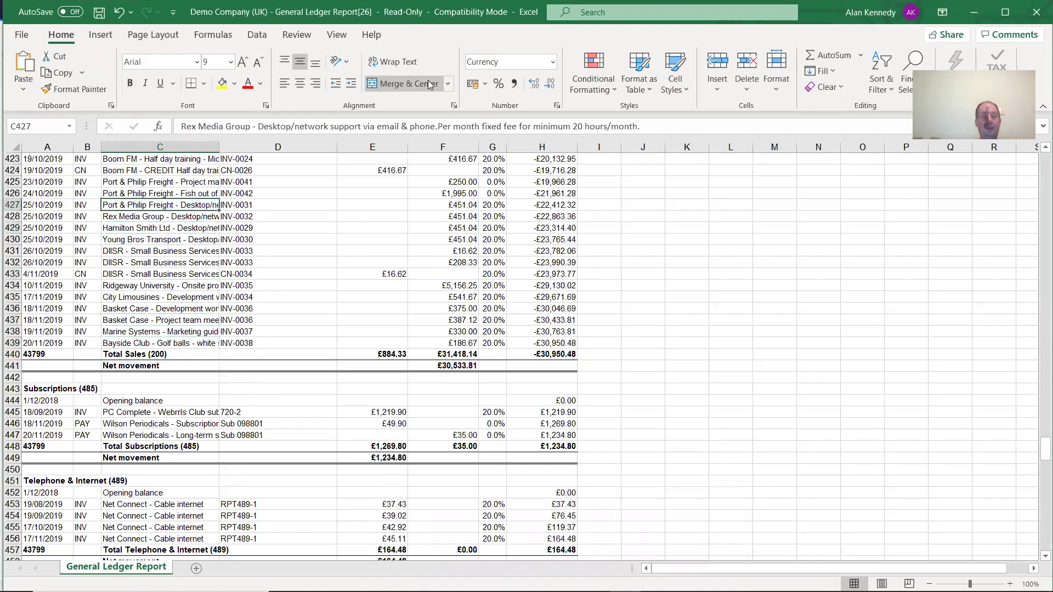
key(Up)
key(Up)
key(Up)
key(Up)
key(Up)
key(Up)
key(Up)
key(Up)
key(Up)
key(Up)
key(Up)
key(Up)
key(Up)
key(Up)
key(Up)
key(Up)
key(Up)
key(Up)
key(Up)
key(Up)
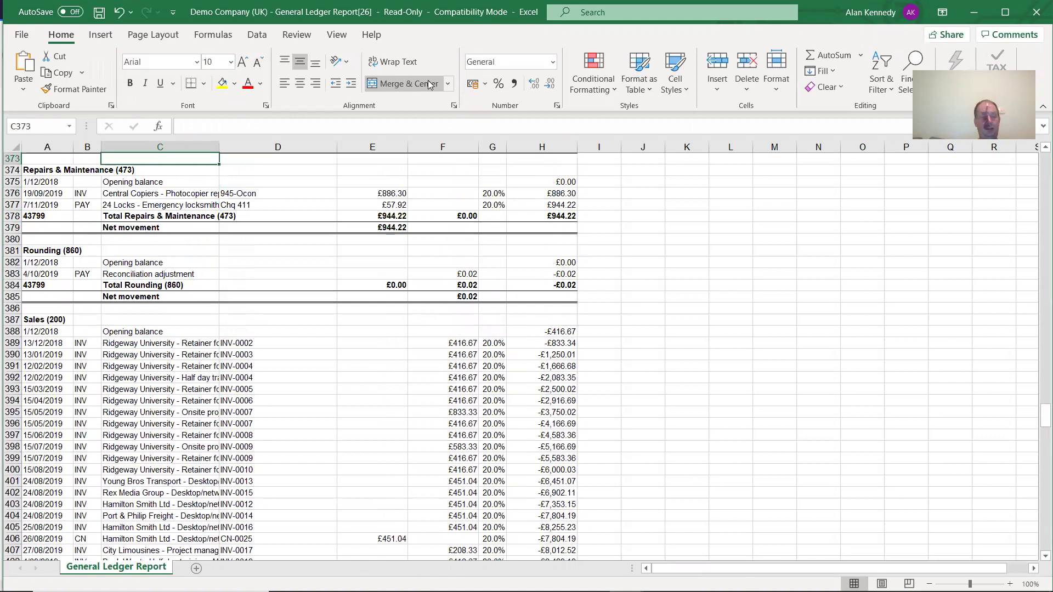
key(Down)
key(Down)
key(Down)
key(Down)
key(Down)
key(Down)
key(Down)
key(Down)
key(Down)
key(Down)
key(Down)
key(Down)
key(Down)
key(Down)
key(Down)
key(Down)
key(Down)
key(Down)
key(Down)
key(Down)
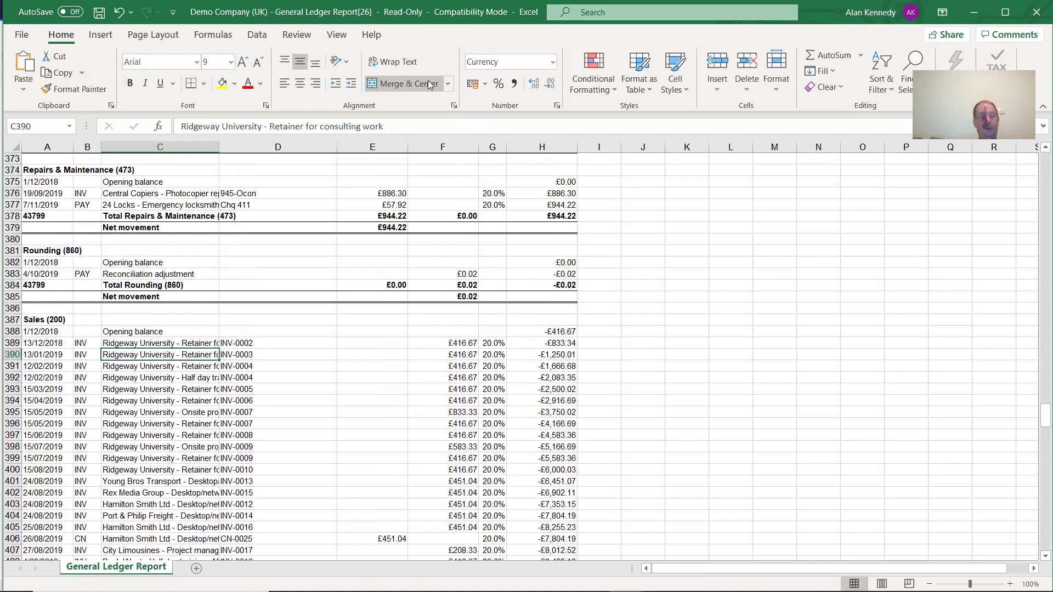
key(Down)
key(Down)
key(Down)
key(Down)
key(Down)
key(Down)
key(Down)
key(Down)
key(Down)
key(Down)
key(Down)
key(Down)
key(Down)
key(Down)
key(Down)
key(Down)
key(Down)
key(Down)
key(Down)
key(Down)
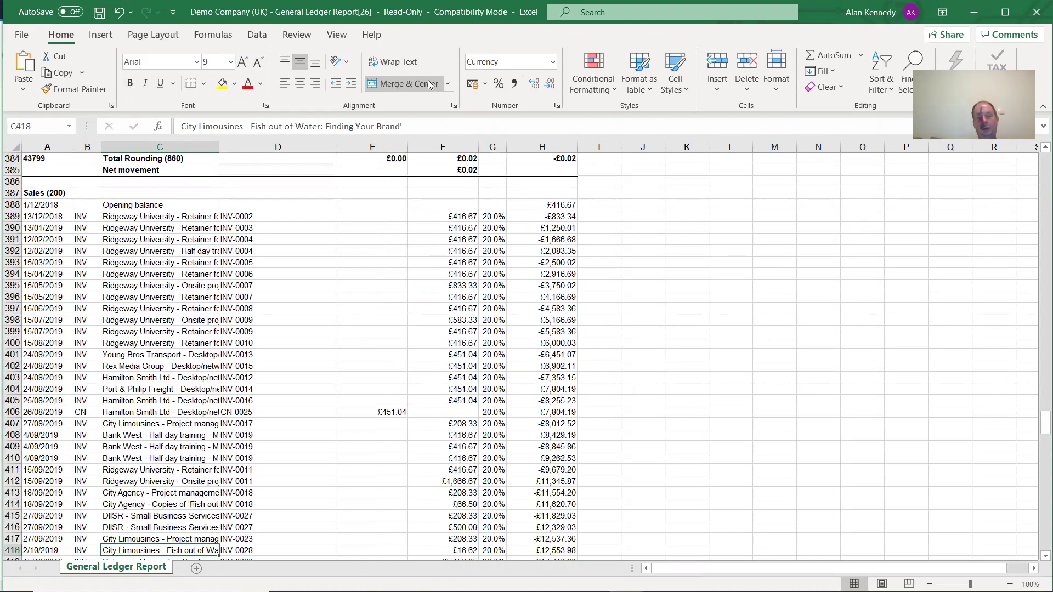
key(Down)
key(Down)
key(Down)
key(Down)
key(Down)
key(Down)
key(Down)
key(Down)
key(Down)
key(Down)
key(Down)
key(Down)
key(Down)
key(Down)
key(Down)
key(Down)
key(Down)
key(Down)
key(Down)
key(Down)
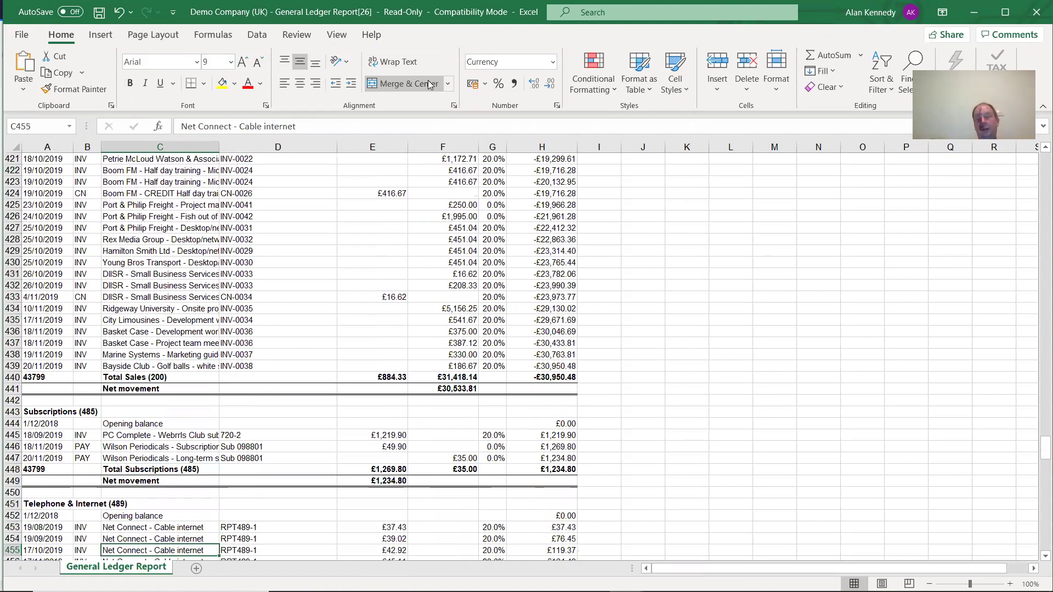